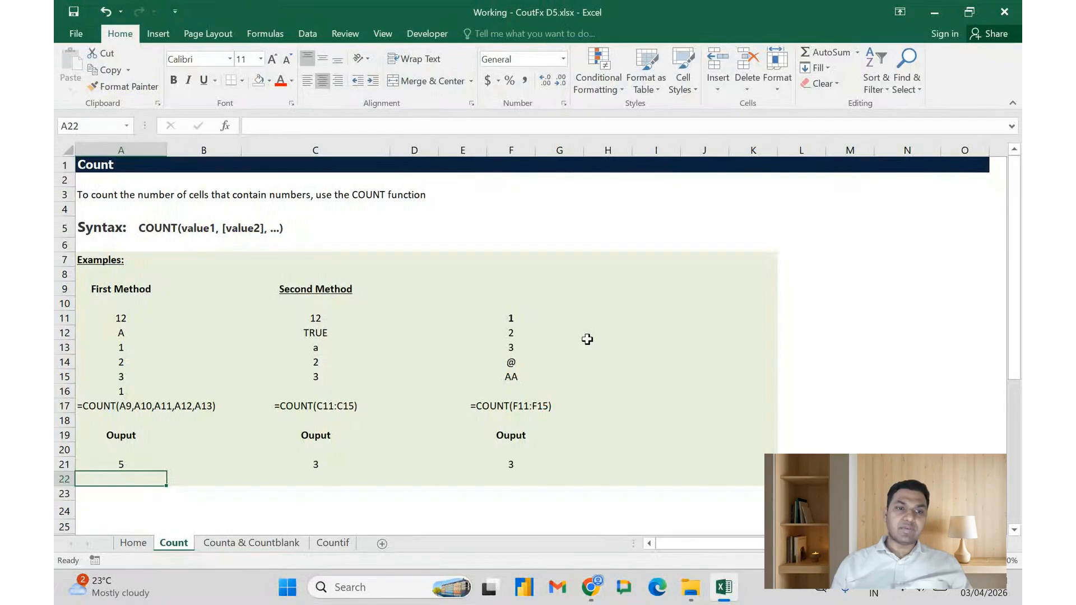
# Read the COUNT function's description in A3 and its syntax in A5.
pyautogui.press('Up')
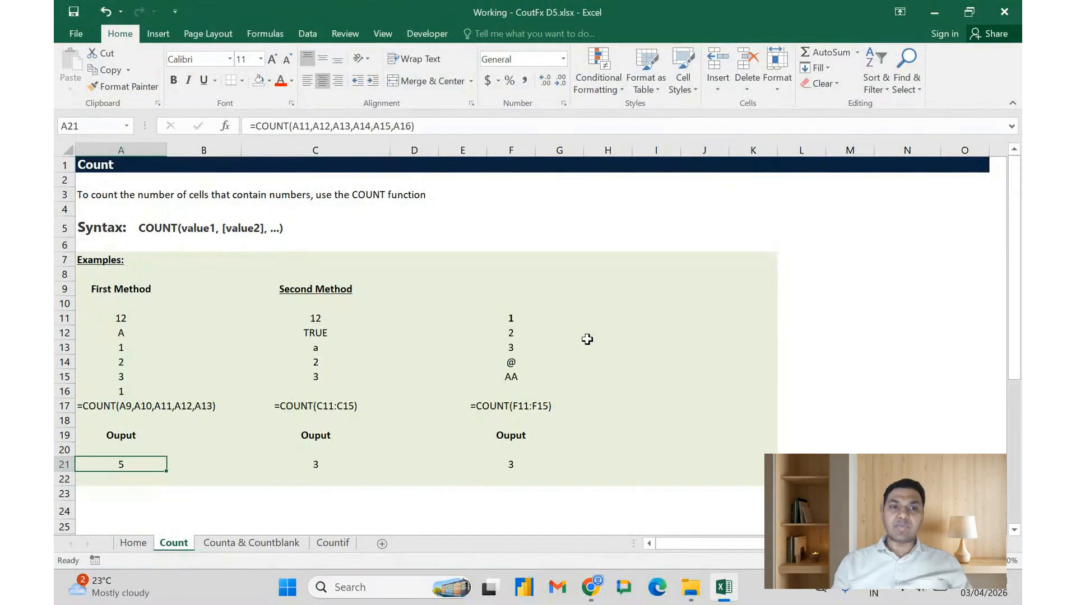
pyautogui.hotkey('ctrl', 'Up')
pyautogui.hotkey('ctrl', 'Up')
pyautogui.hotkey('ctrl', 'Up')
pyautogui.hotkey('ctrl', 'Up')
pyautogui.hotkey('ctrl', 'Up')
pyautogui.hotkey('ctrl', 'Up')
pyautogui.hotkey('ctrl', 'Up')
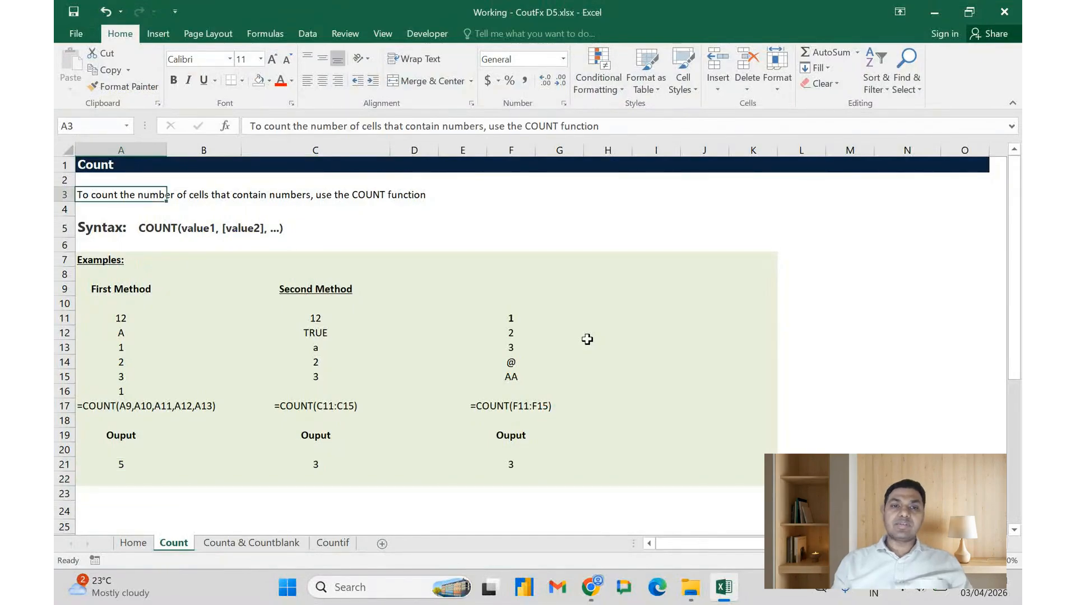
pyautogui.press('Down')
pyautogui.press('Down')
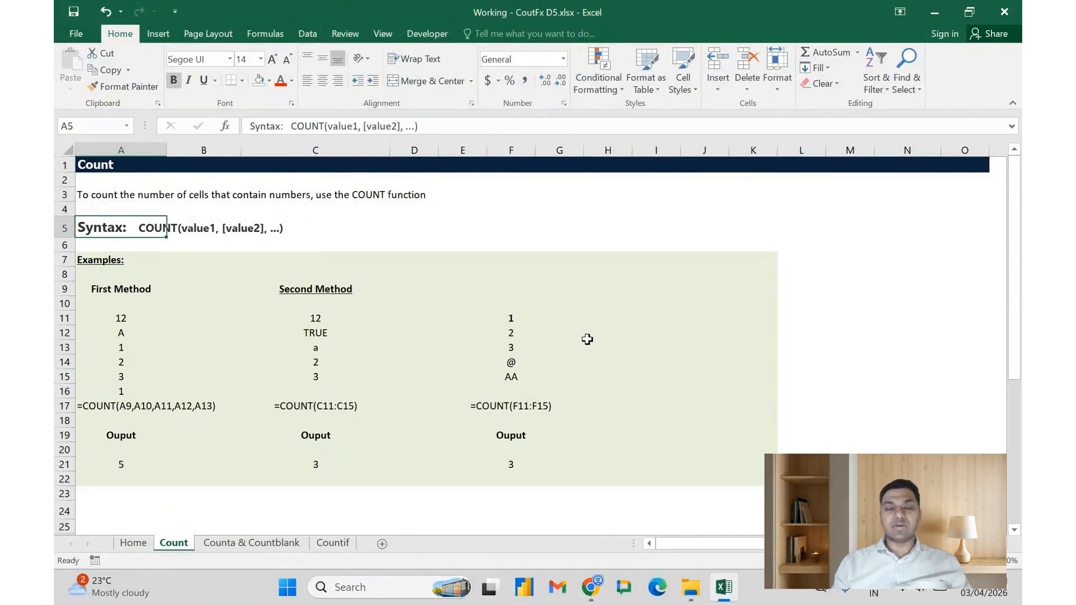
pyautogui.press('Down')
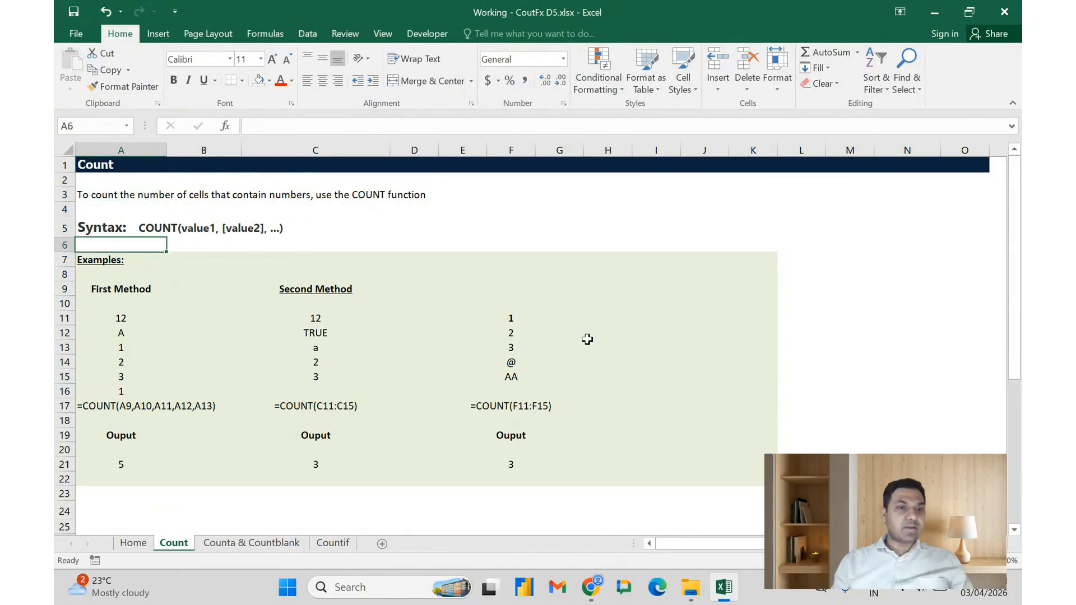
# Examine the First Method example values in A11:A16 and the sample formula text in A17.
pyautogui.press('Down')
pyautogui.press('Down')
pyautogui.press('Down')
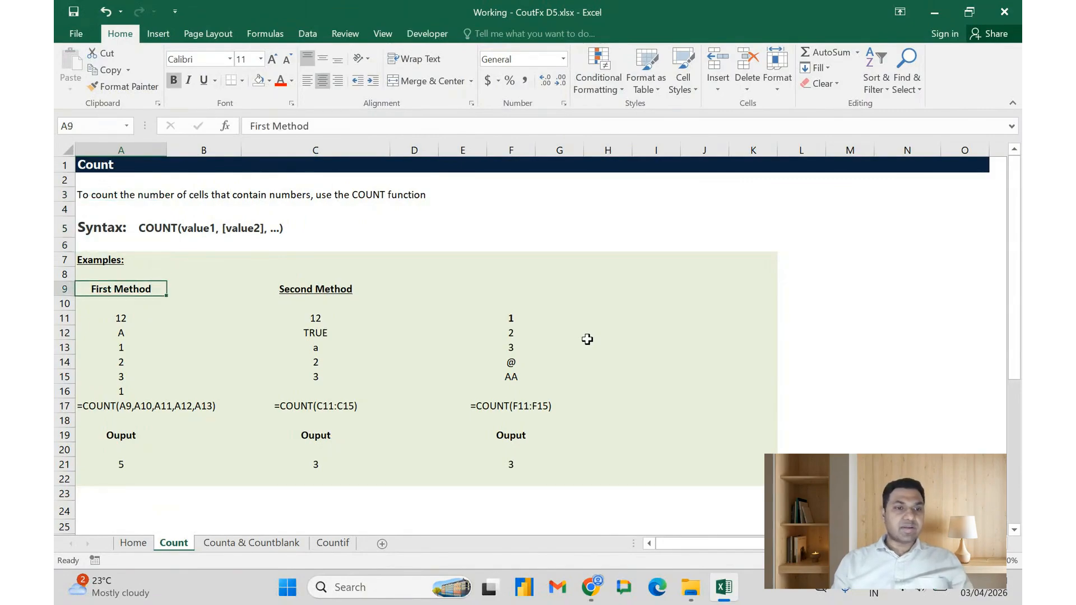
pyautogui.press('Down')
pyautogui.press('Down')
pyautogui.hotkey('shift', 'Down')
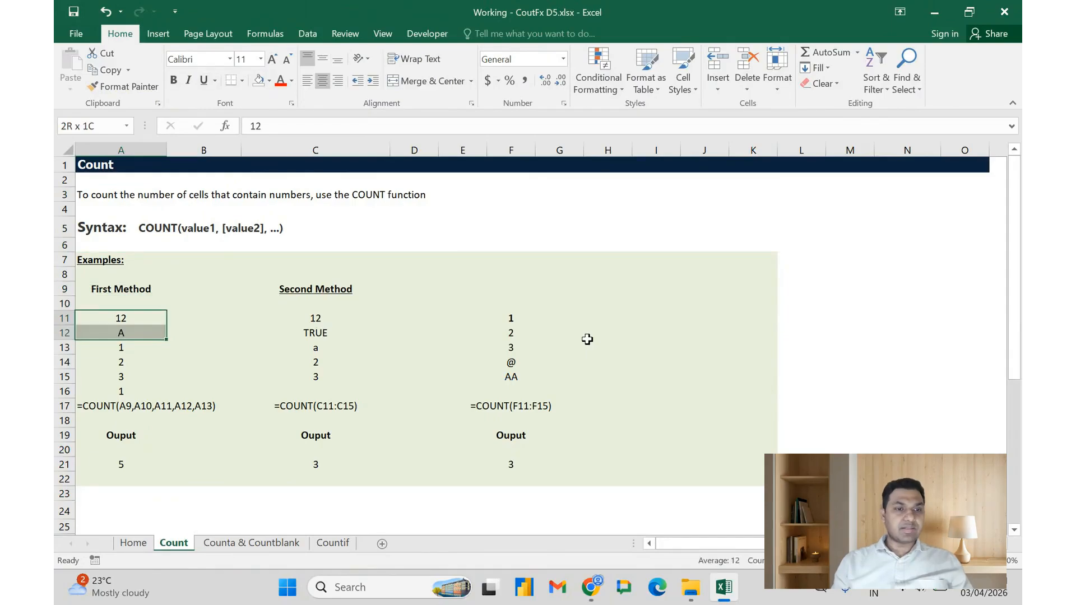
pyautogui.press('Down')
pyautogui.hotkey('shift', 'Down')
pyautogui.hotkey('shift', 'Up')
pyautogui.press('Down')
pyautogui.press('Down')
pyautogui.press('Down')
pyautogui.press('Down')
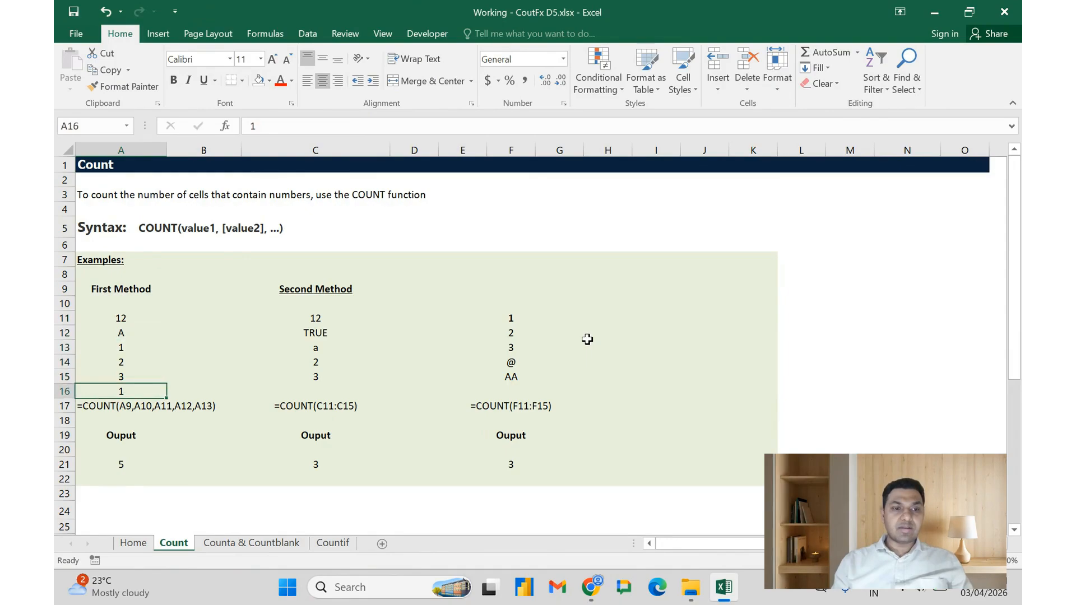
pyautogui.press('Down')
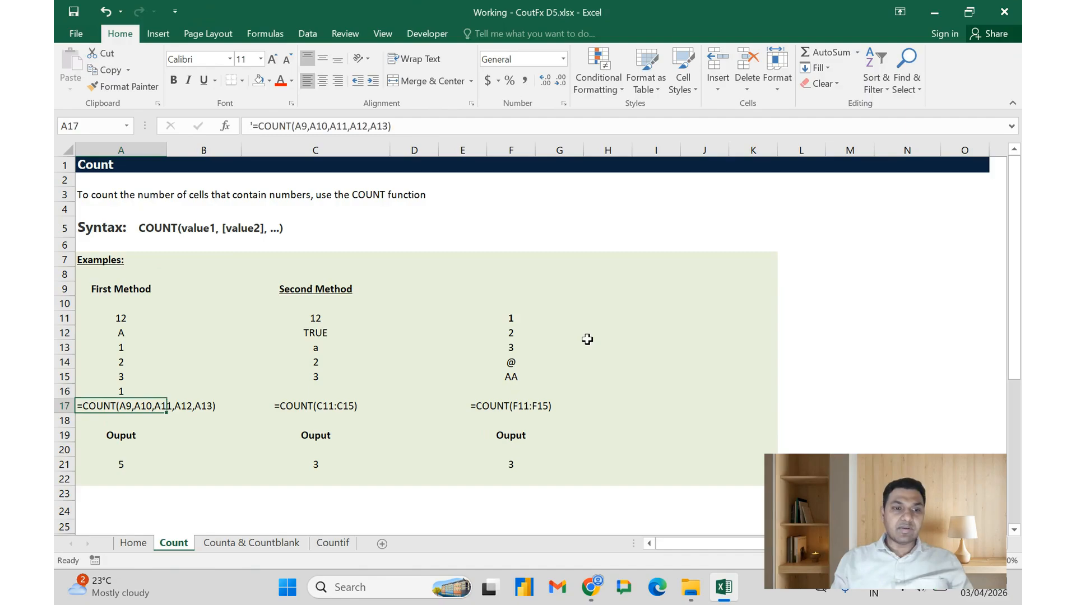
# Enter =COUNT(A11,A12,A13,A14,A15,A16) in the First Method output cell A21, referencing each cell individually.
pyautogui.press('Down')
pyautogui.press('Down')
pyautogui.press('Down')
pyautogui.press('Down')
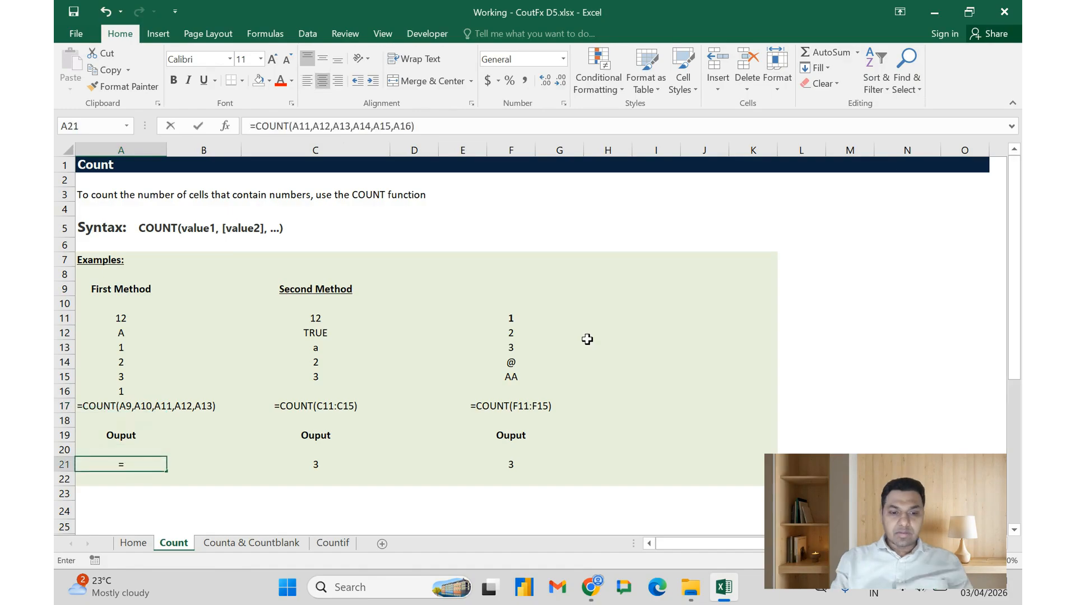
pyautogui.write('=coun')
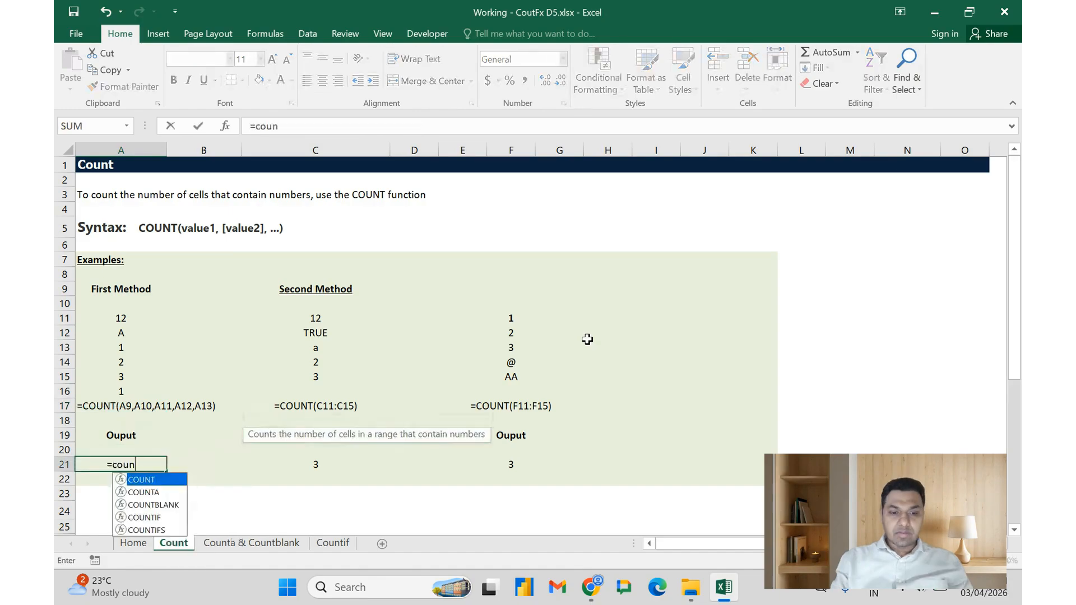
pyautogui.press('Tab')
pyautogui.press('Up')
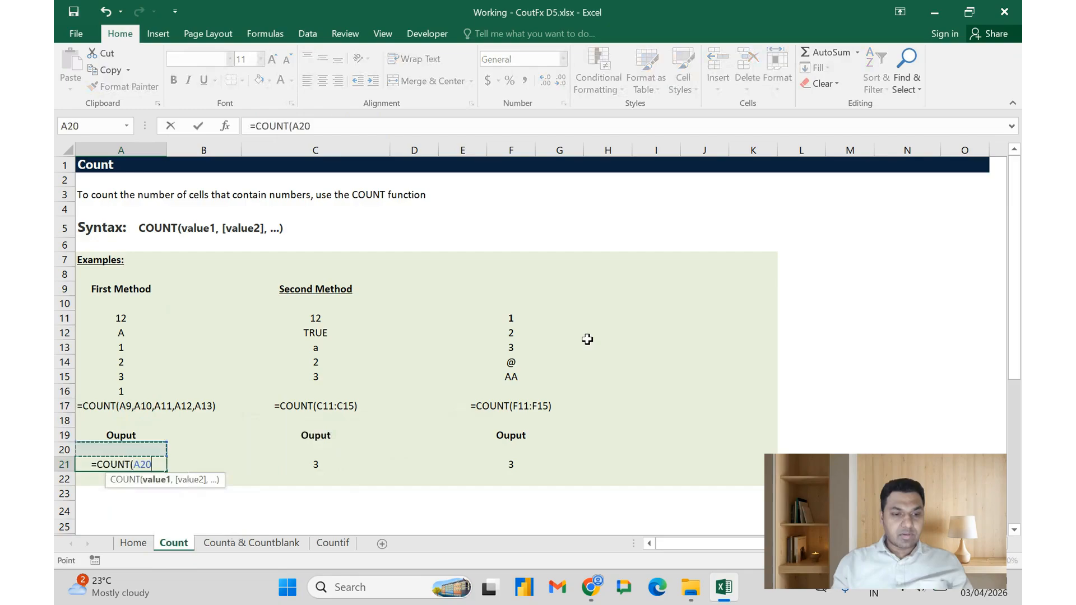
pyautogui.press('Up')
pyautogui.press('Up')
pyautogui.press('Up')
pyautogui.press('Up')
pyautogui.press('Up')
pyautogui.press('Up')
pyautogui.press('Up')
pyautogui.press('Up')
pyautogui.press('Up')
pyautogui.write(',')
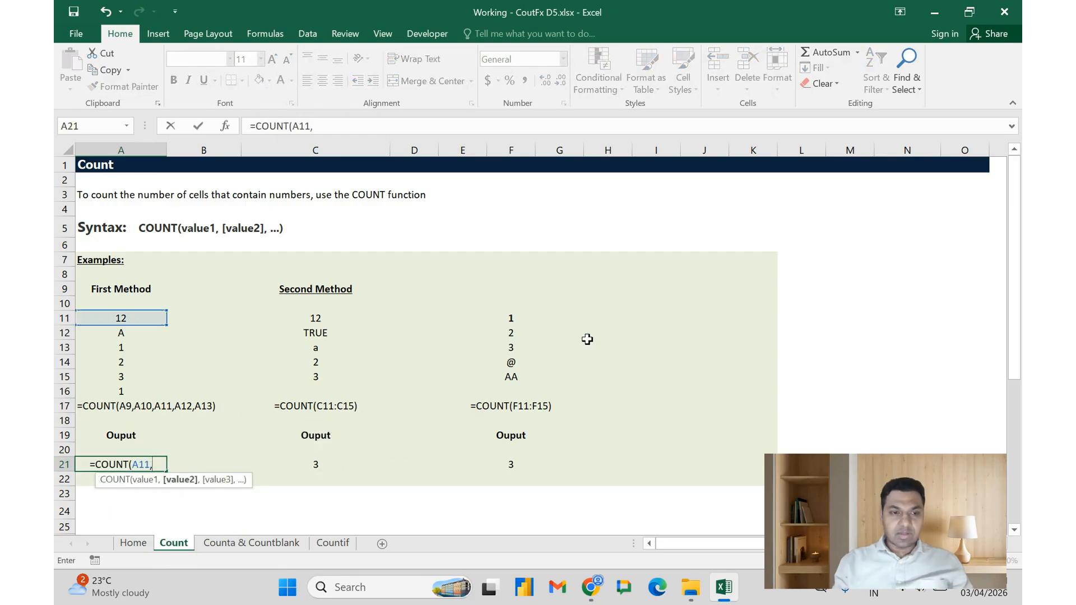
pyautogui.press('Up')
pyautogui.press('Up')
pyautogui.press('Up')
pyautogui.press('Up')
pyautogui.press('Up')
pyautogui.press('Up')
pyautogui.press('Up')
pyautogui.press('Up')
pyautogui.press('Up')
pyautogui.write(',')
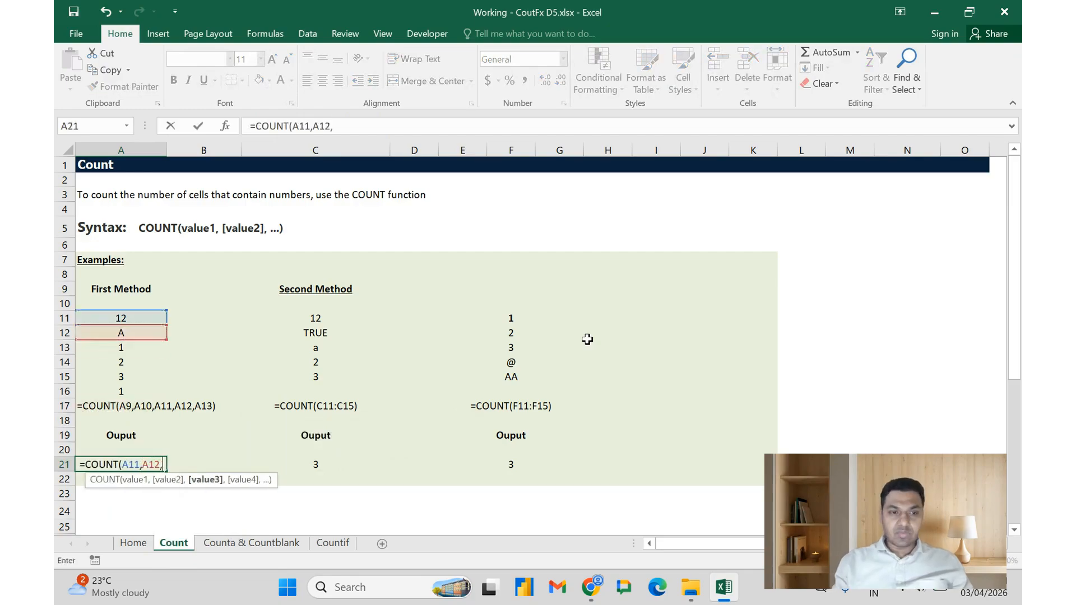
pyautogui.press('Up')
pyautogui.press('Up')
pyautogui.press('Up')
pyautogui.press('Up')
pyautogui.press('Up')
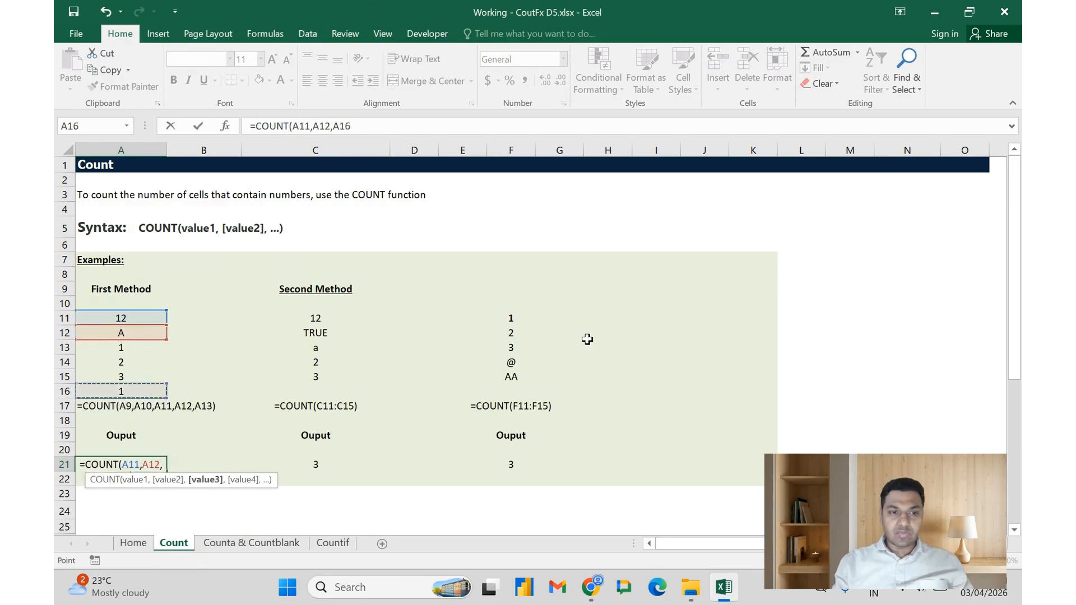
pyautogui.press('Up')
pyautogui.press('Up')
pyautogui.press('Up')
pyautogui.write(',')
pyautogui.press('Up')
pyautogui.press('Up')
pyautogui.press('Up')
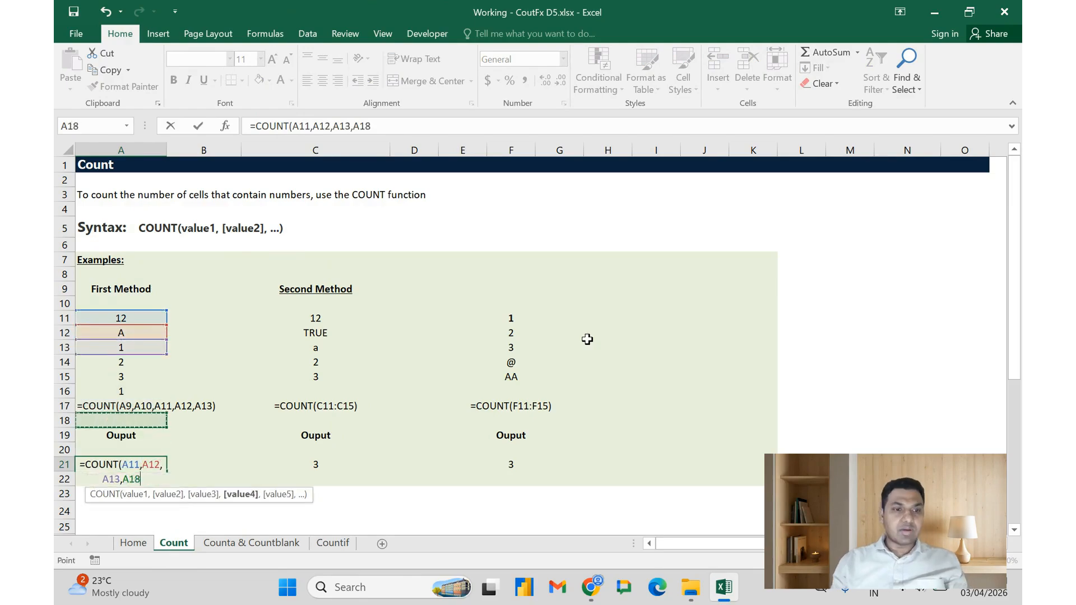
pyautogui.press('Up')
pyautogui.press('Up')
pyautogui.press('Up')
pyautogui.press('Up')
pyautogui.write(',')
pyautogui.press('Down')
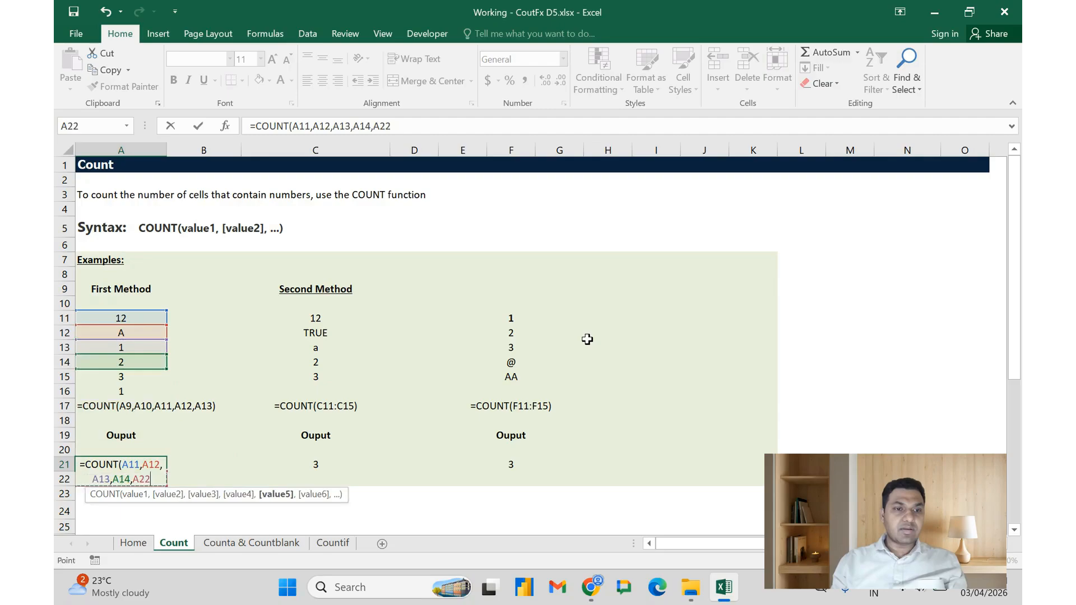
pyautogui.press('Up')
pyautogui.press('Up')
pyautogui.press('Up')
pyautogui.press('Up')
pyautogui.press('Up')
pyautogui.press('Up')
pyautogui.press('Up')
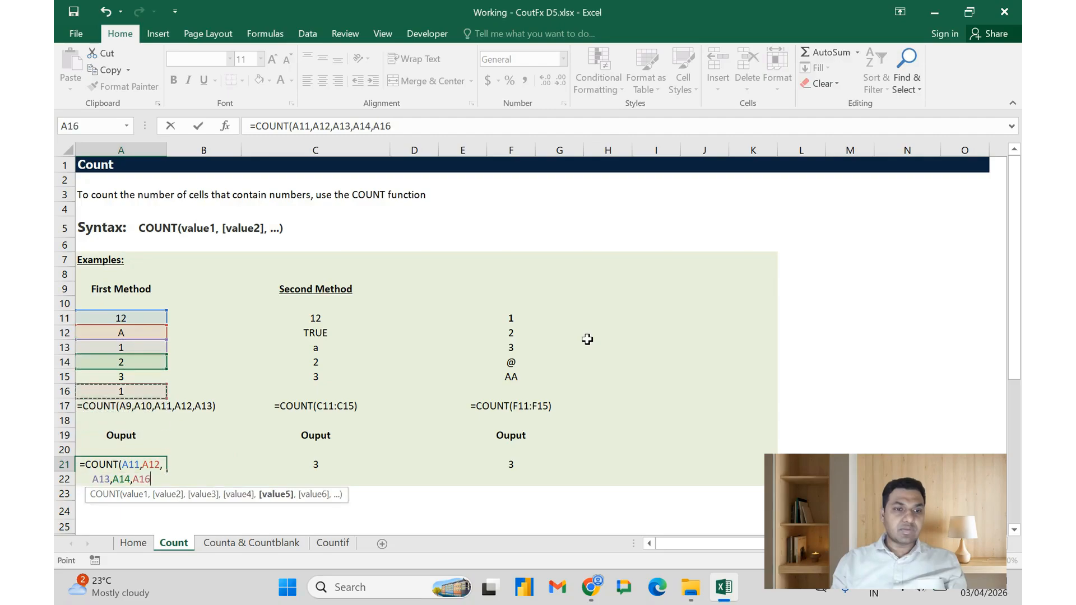
pyautogui.write(',')
pyautogui.press('Up')
pyautogui.press('Up')
pyautogui.press('Up')
pyautogui.press('Up')
pyautogui.press('Up')
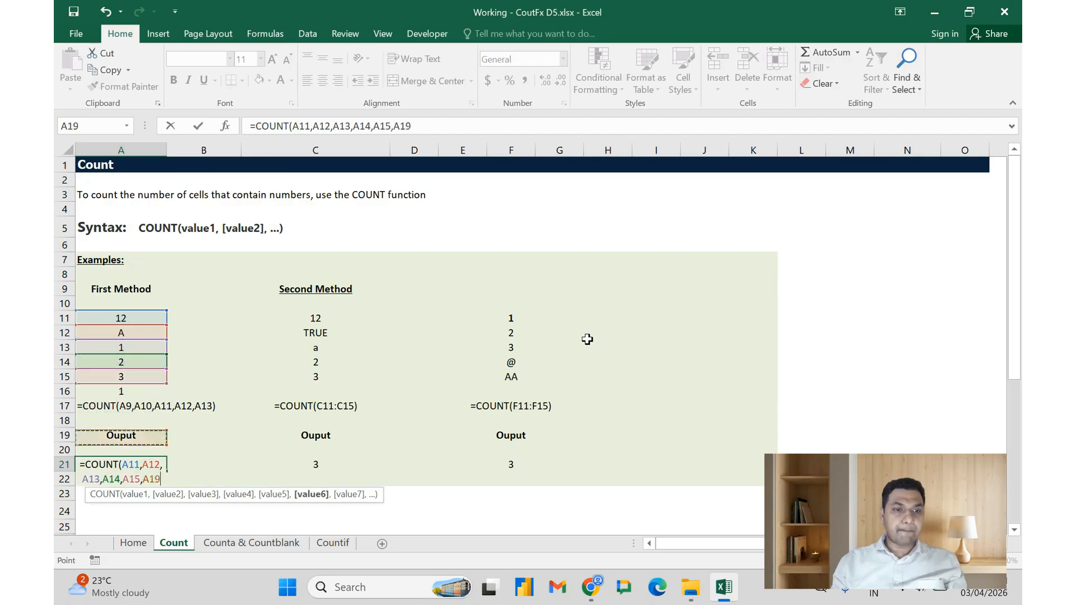
pyautogui.write(')')
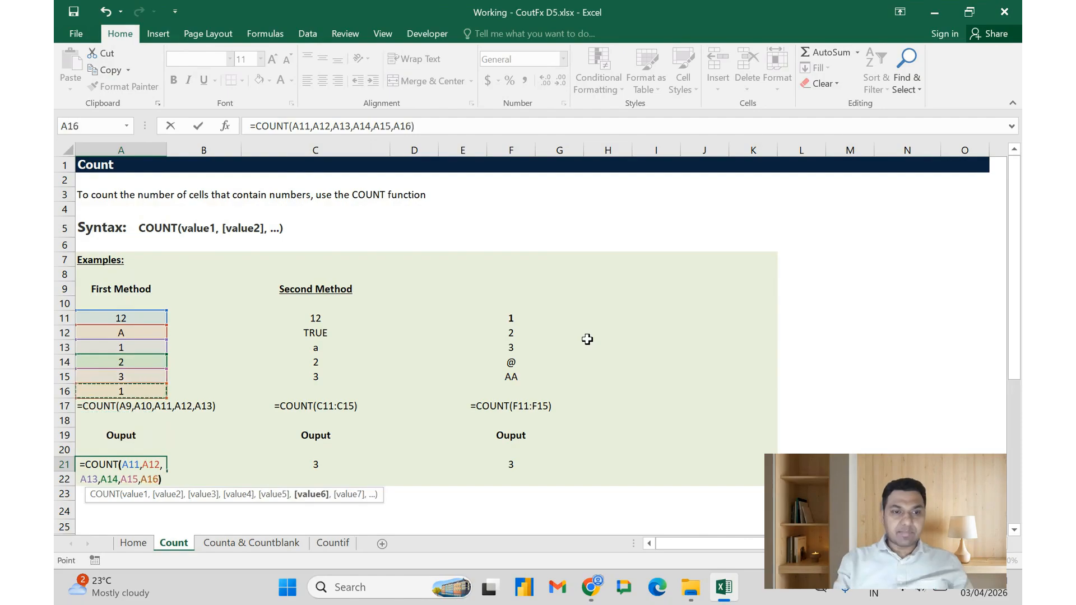
pyautogui.press('Return')
pyautogui.press('Up')
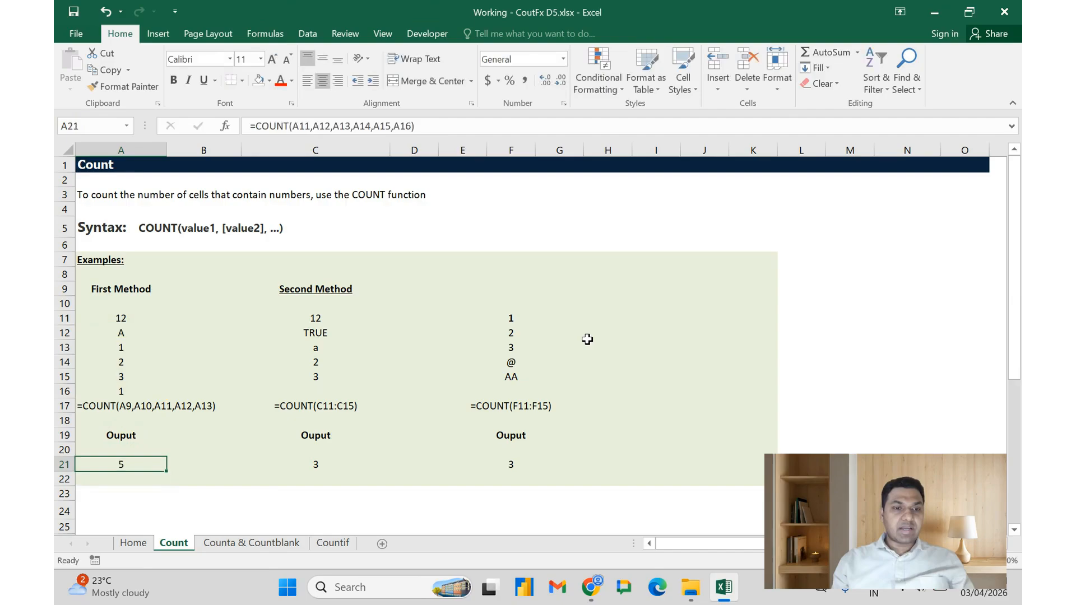
# Review the counted First Method values by selecting A11:A16, including the text entry in A12.
pyautogui.press('Up')
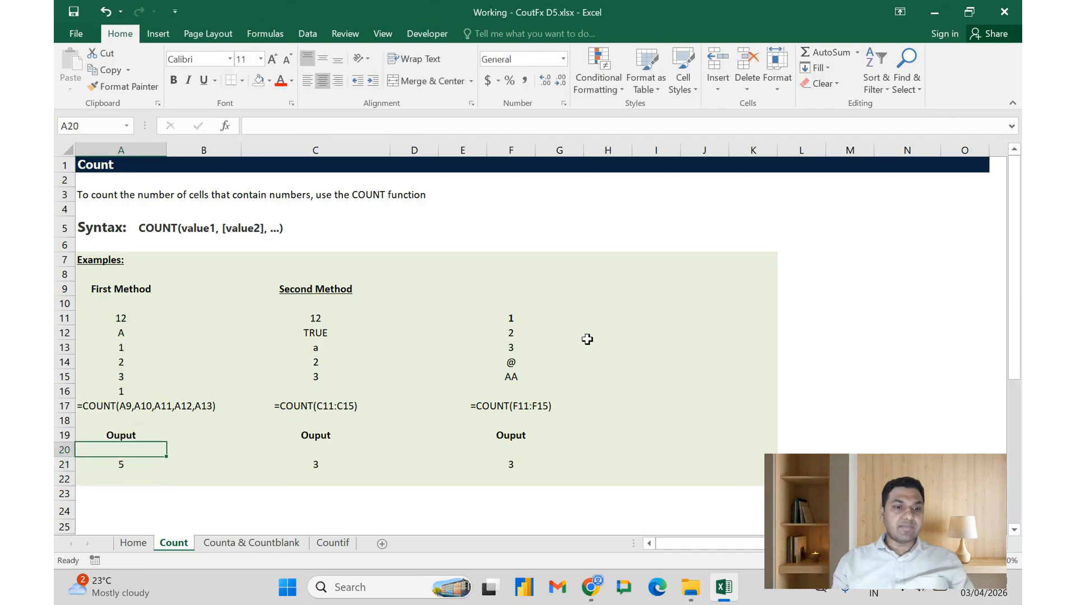
pyautogui.press('Up')
pyautogui.press('Up')
pyautogui.press('Up')
pyautogui.press('Up')
pyautogui.press('Up')
pyautogui.press('Up')
pyautogui.press('Up')
pyautogui.press('Up')
pyautogui.press('Up')
pyautogui.hotkey('shift', 'Down')
pyautogui.hotkey('shift', 'Down')
pyautogui.hotkey('shift', 'Down')
pyautogui.hotkey('shift', 'Down')
pyautogui.hotkey('shift', 'Down')
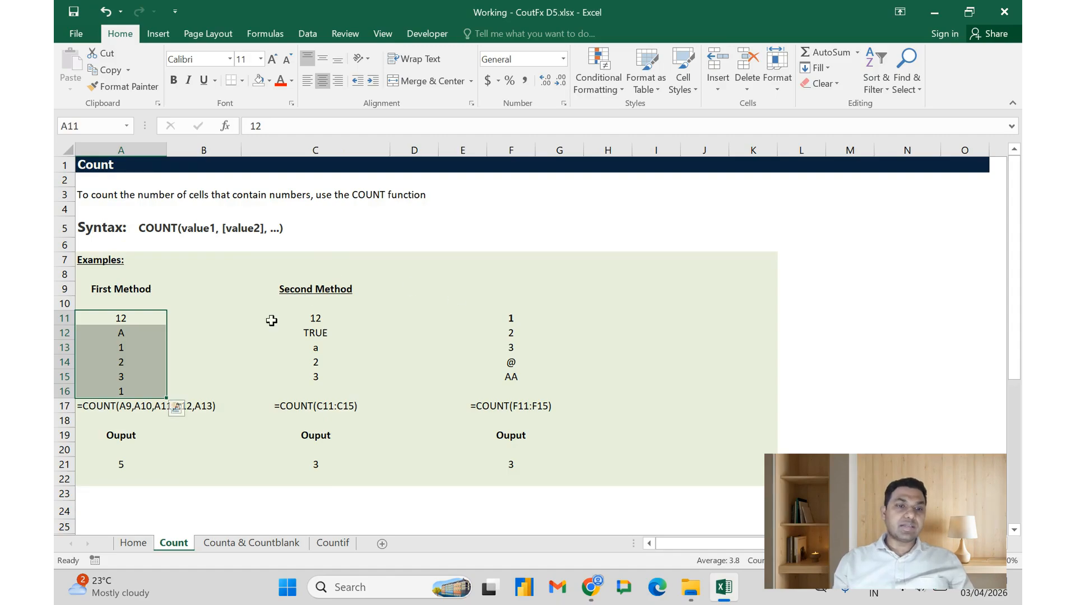
pyautogui.press('Down')
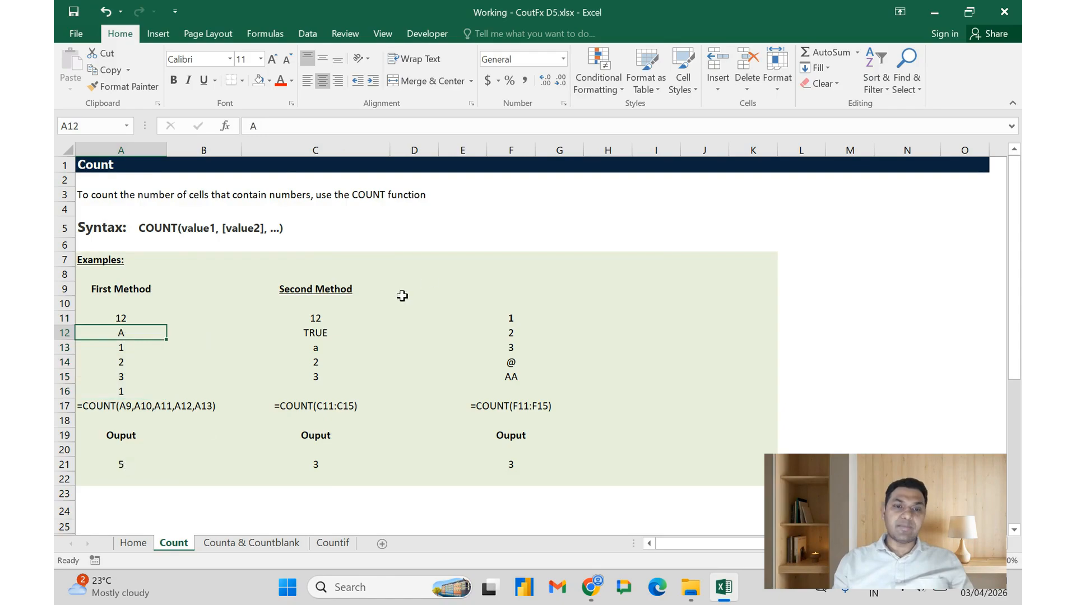
# Look over the Second Method values from C11 downward and select the output cell C21.
pyautogui.click(384, 315)
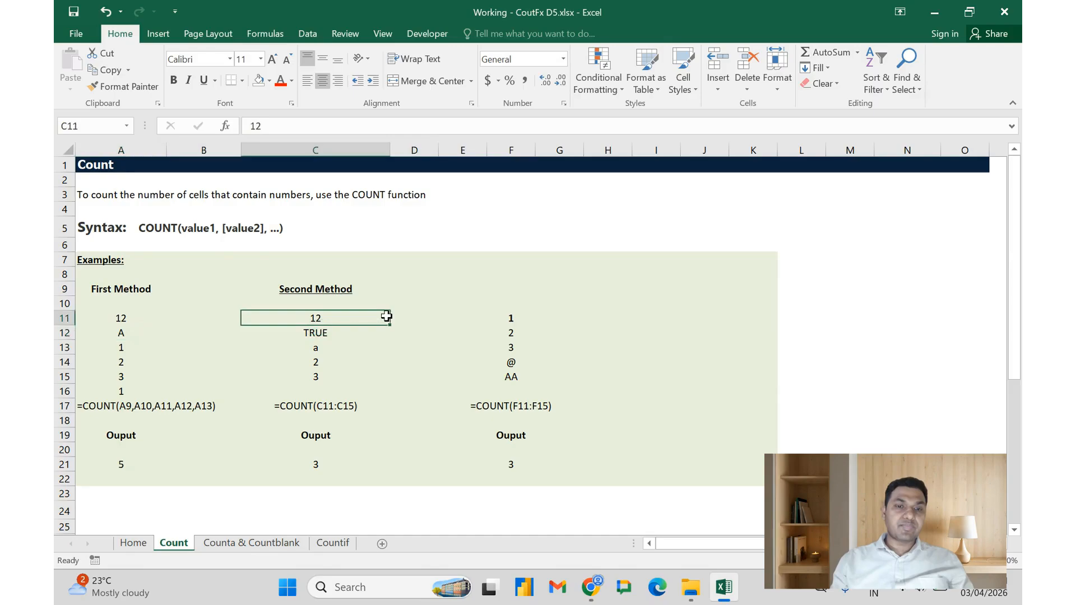
pyautogui.hotkey('shift', 'Down')
pyautogui.hotkey('shift', 'Down')
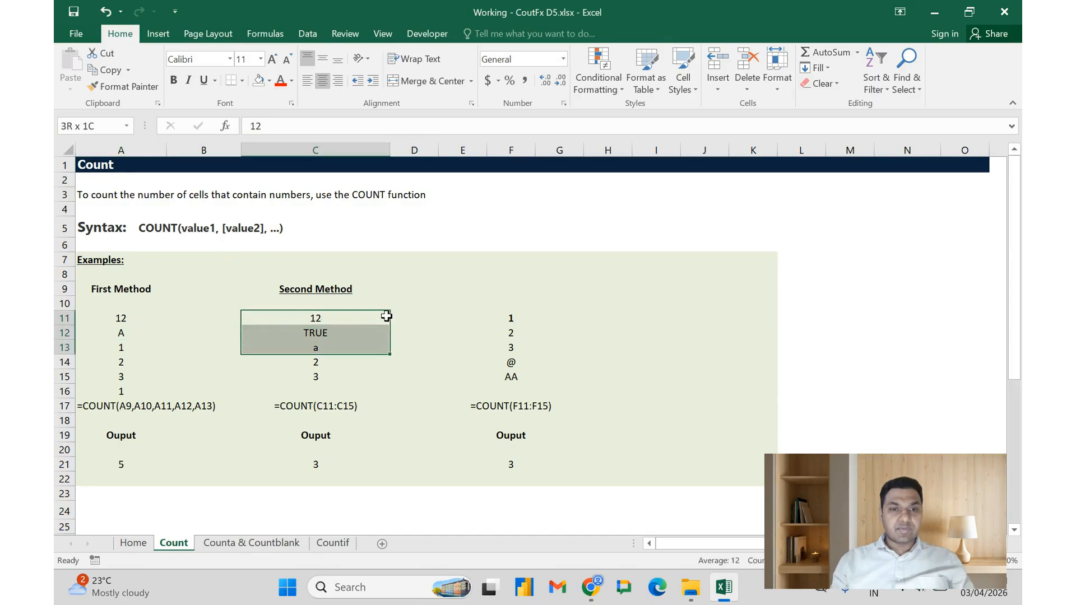
pyautogui.press('Down')
pyautogui.press('Down')
pyautogui.press('Down')
pyautogui.press('Down')
pyautogui.press('Down')
pyautogui.press('Down')
pyautogui.press('Down')
pyautogui.press('Down')
pyautogui.press('Down')
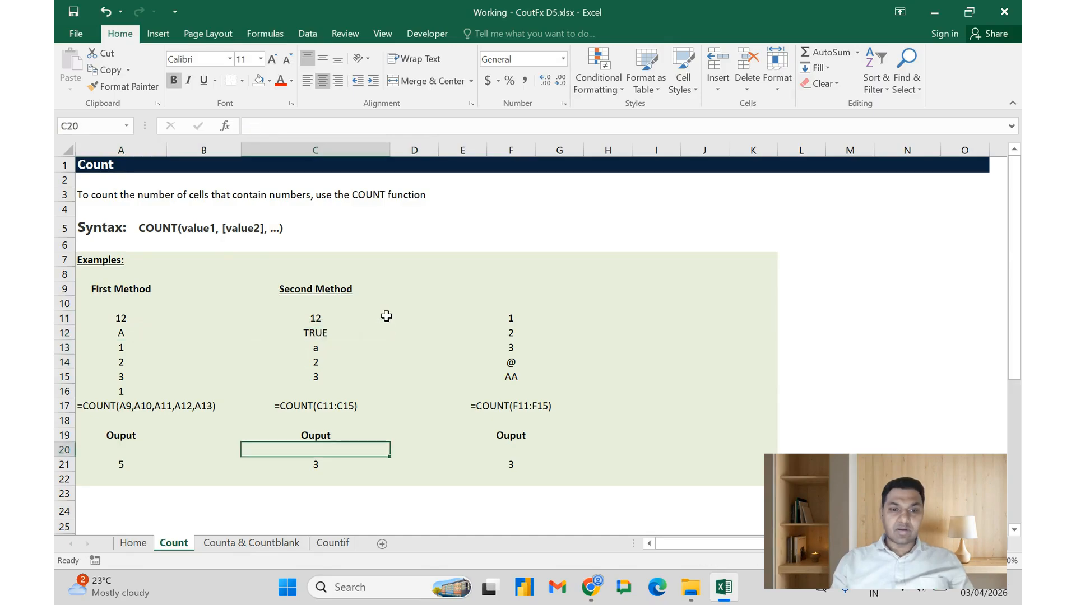
pyautogui.press('Down')
pyautogui.write('coun')
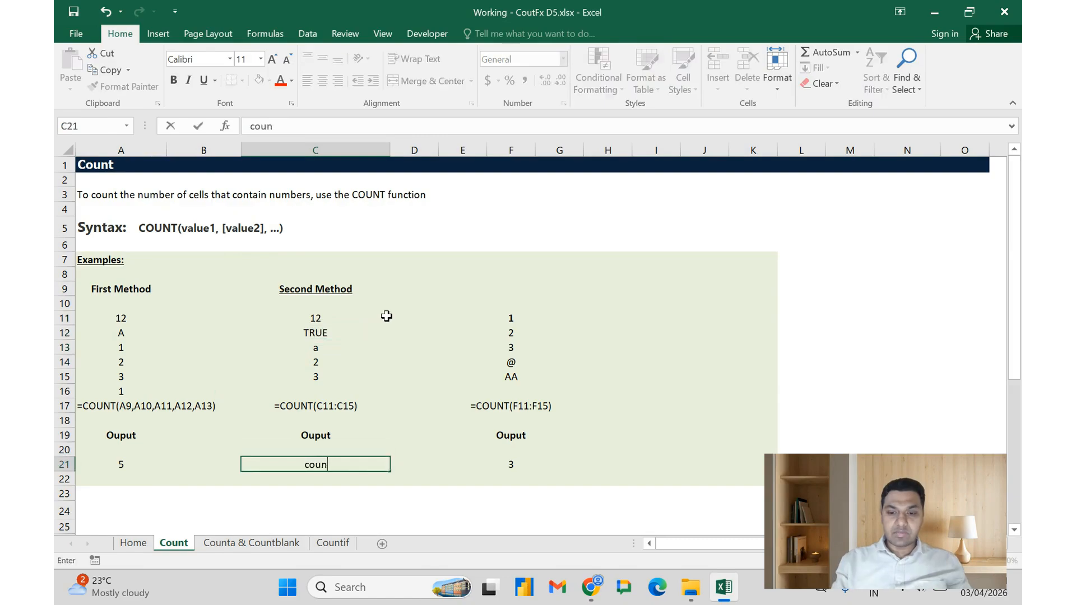
pyautogui.write('t')
pyautogui.press('Escape')
# Enter =COUNT(C11:C15) in the Second Method output cell C21, using a continuous range.
pyautogui.write('=')
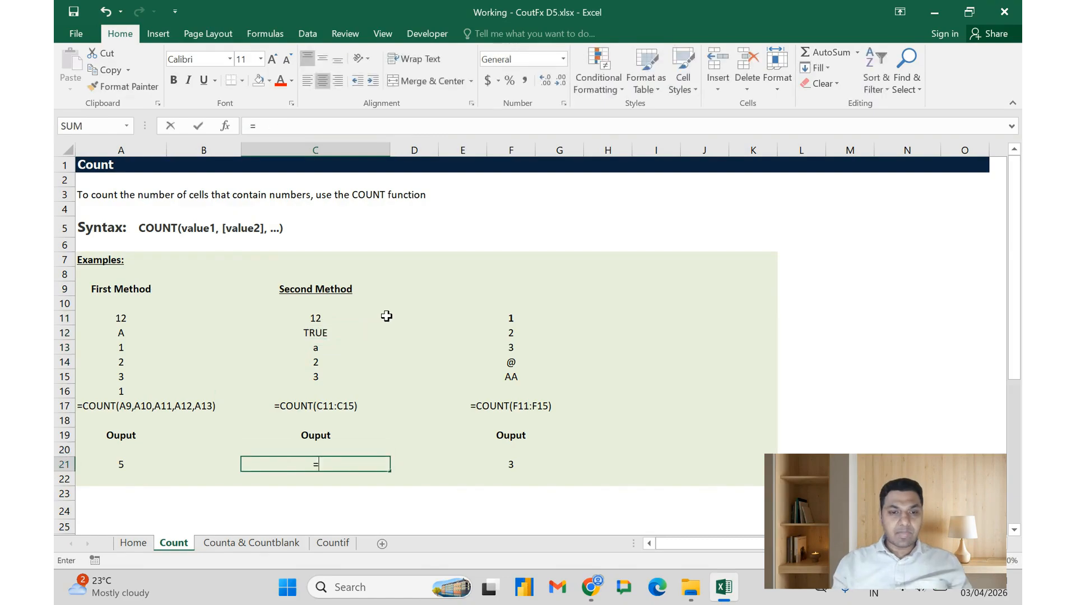
pyautogui.write('count')
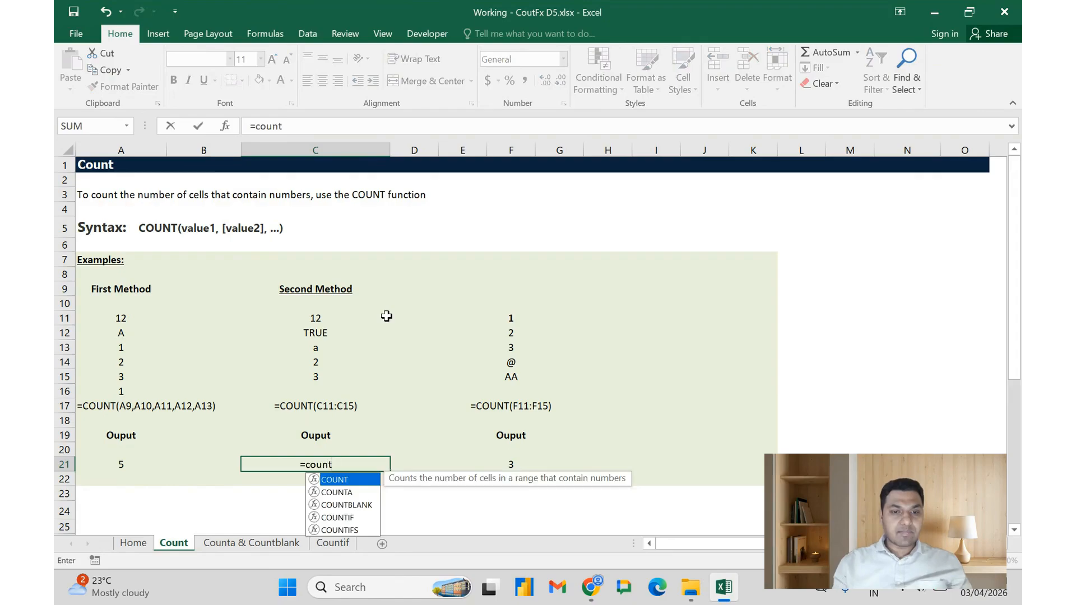
pyautogui.press('Tab')
pyautogui.press('Up')
pyautogui.click(387, 316)
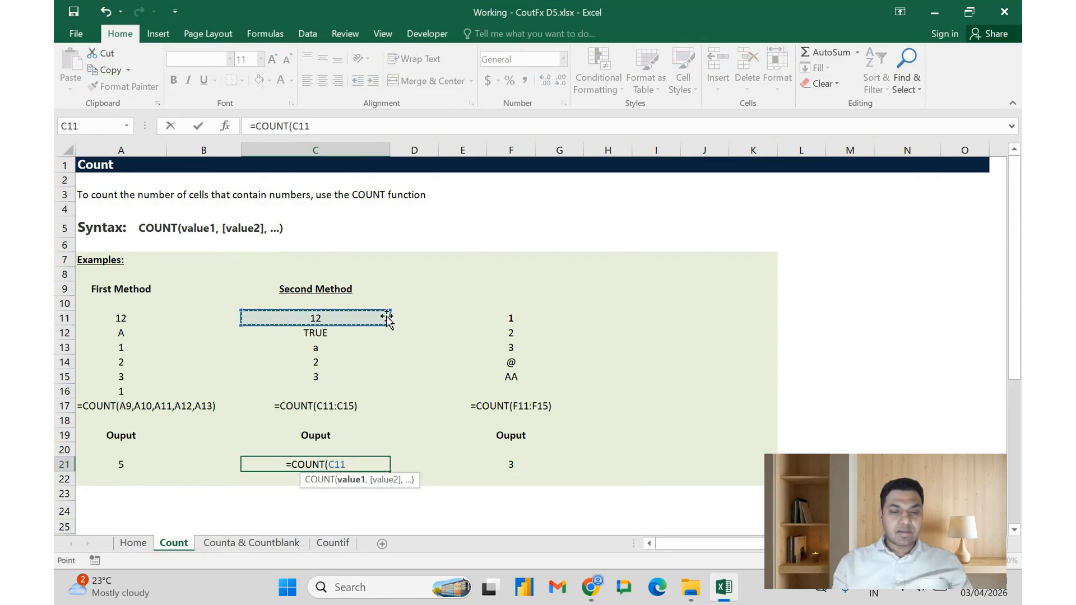
pyautogui.hotkey('shift', 'Down')
pyautogui.hotkey('shift', 'Down')
pyautogui.hotkey('shift', 'Down')
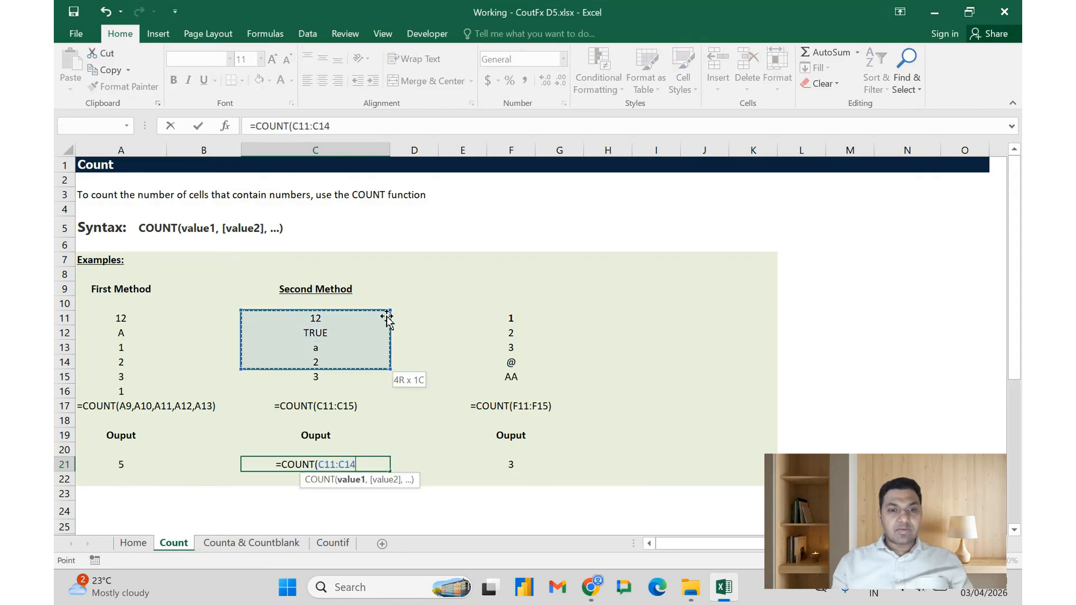
pyautogui.hotkey('shift', 'Down')
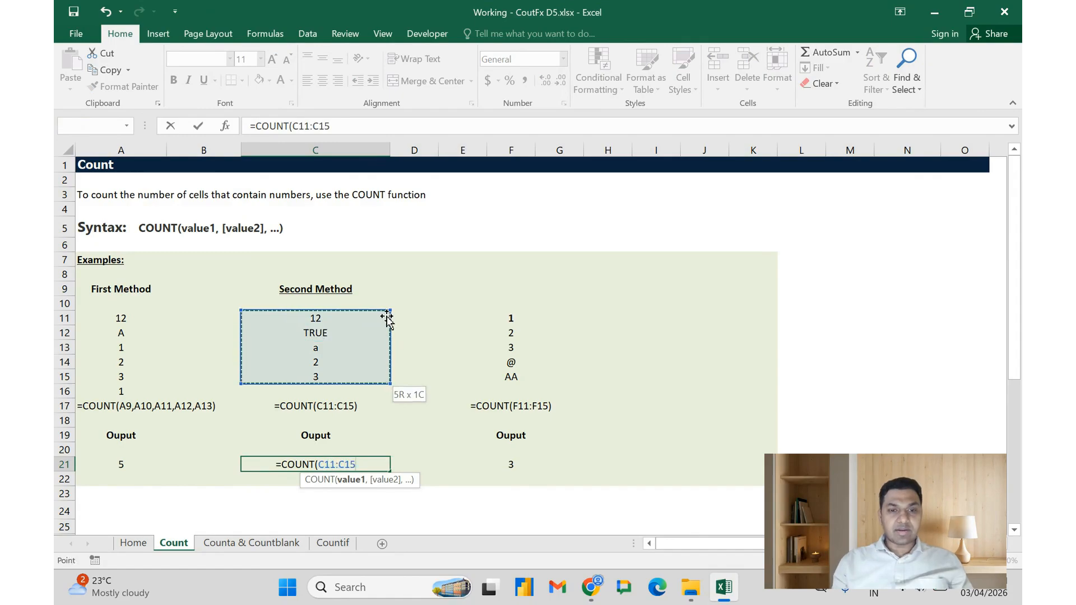
pyautogui.write(')')
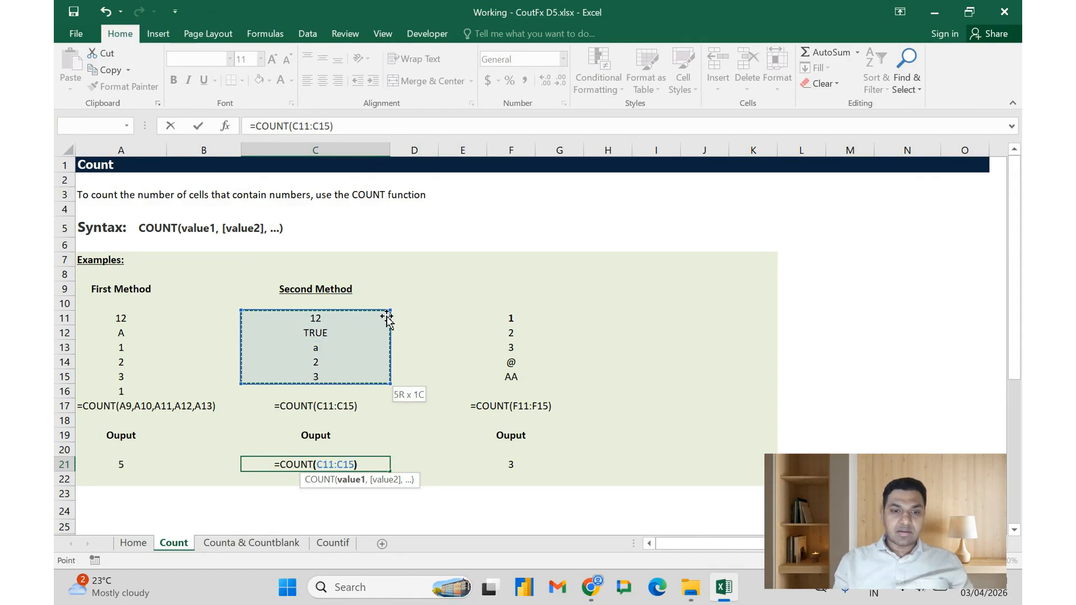
pyautogui.hotkey('ctrl', 'Return')
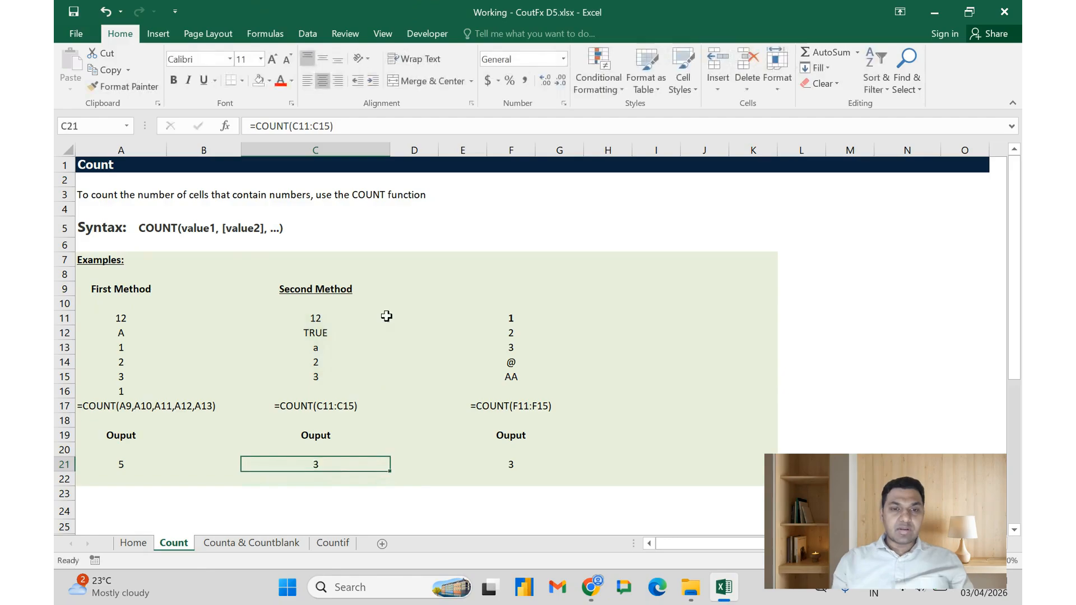
# Check the Second Method values in C11:C15 one by one against the count.
pyautogui.click(387, 316)
pyautogui.press('Down')
pyautogui.press('Down')
pyautogui.press('Down')
pyautogui.press('Down')
pyautogui.press('Down')
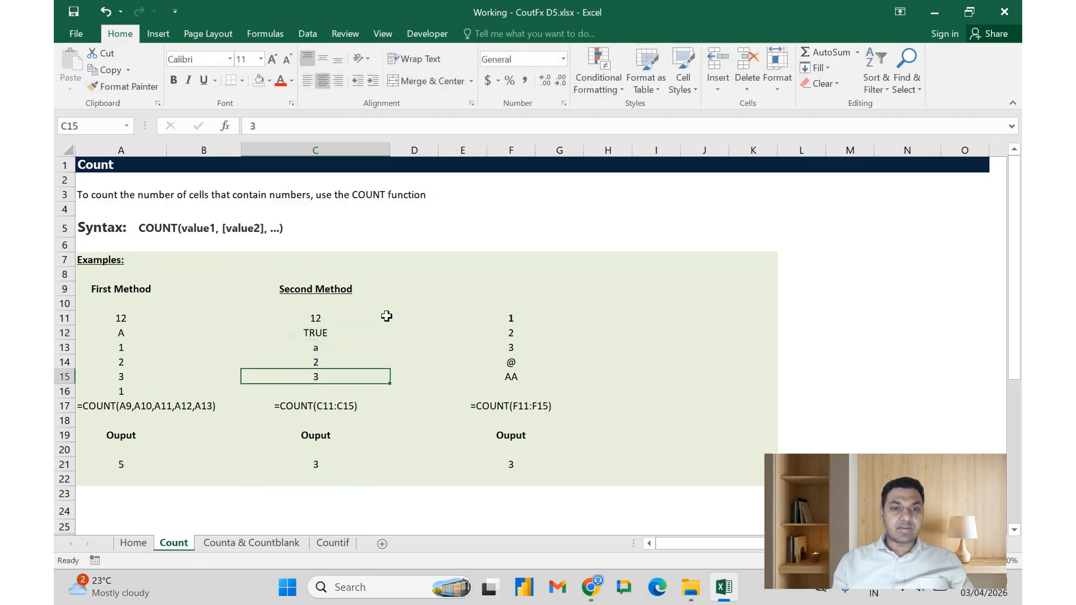
# Go past the Second Method output C21 to the third example's output cell F21 and clear its contents.
pyautogui.press('Down')
pyautogui.press('Down')
pyautogui.press('Down')
pyautogui.press('Down')
pyautogui.press('Down')
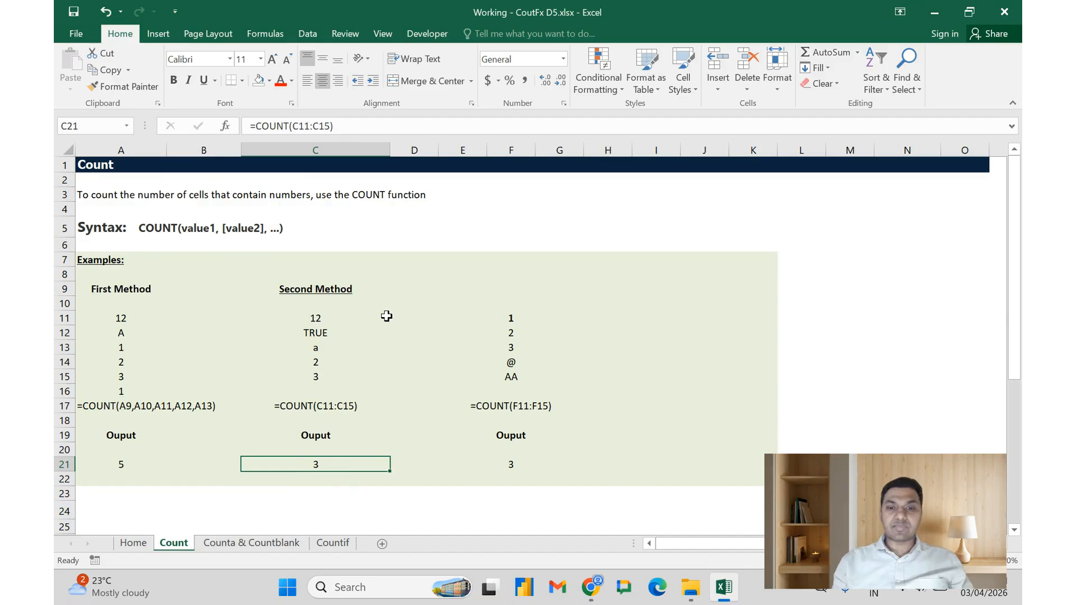
pyautogui.press('Right')
pyautogui.press('Right')
pyautogui.press('Right')
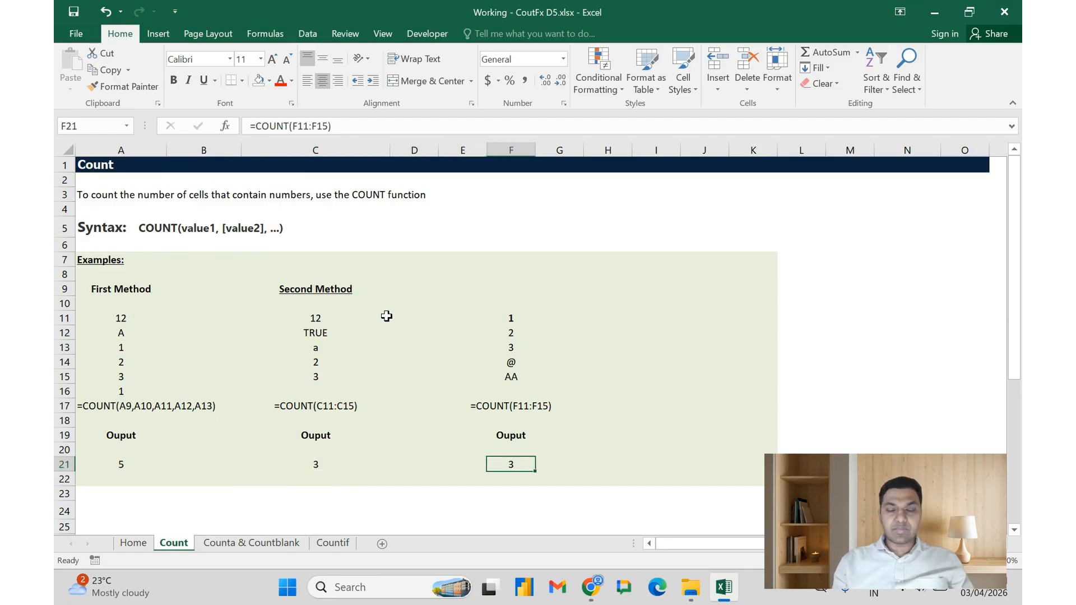
# Review the third example's source values by selecting F11:F15.
pyautogui.press('Up')
pyautogui.press('Up')
pyautogui.press('Up')
pyautogui.press('Up')
pyautogui.press('Up')
pyautogui.press('Up')
pyautogui.press('Up')
pyautogui.press('Up')
pyautogui.press('Up')
pyautogui.press('Up')
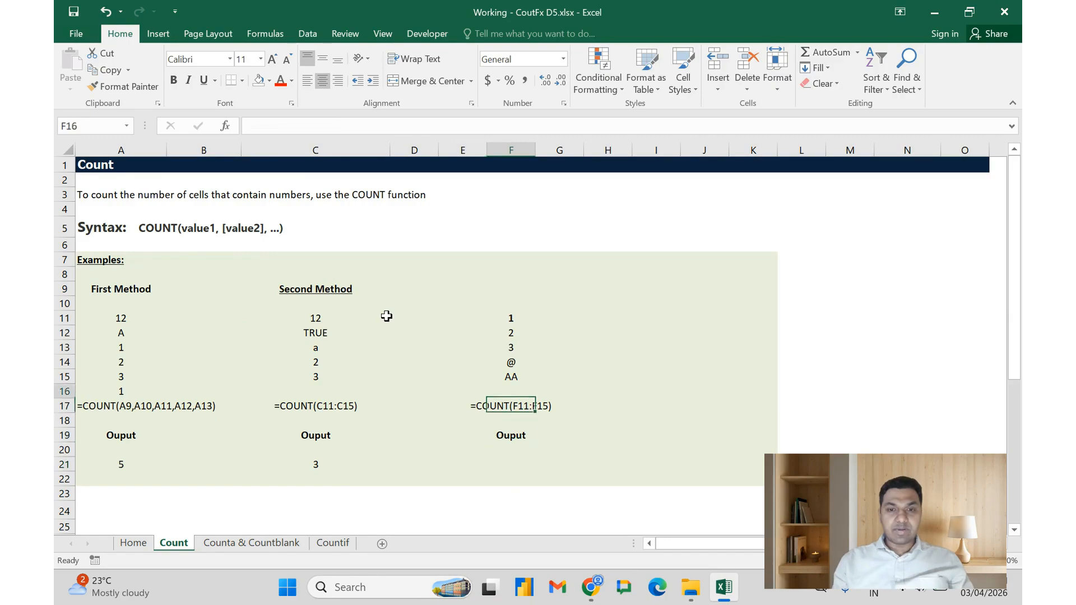
pyautogui.hotkey('shift', 'Down')
pyautogui.hotkey('shift', 'Down')
pyautogui.hotkey('shift', 'Down')
pyautogui.hotkey('shift', 'Down')
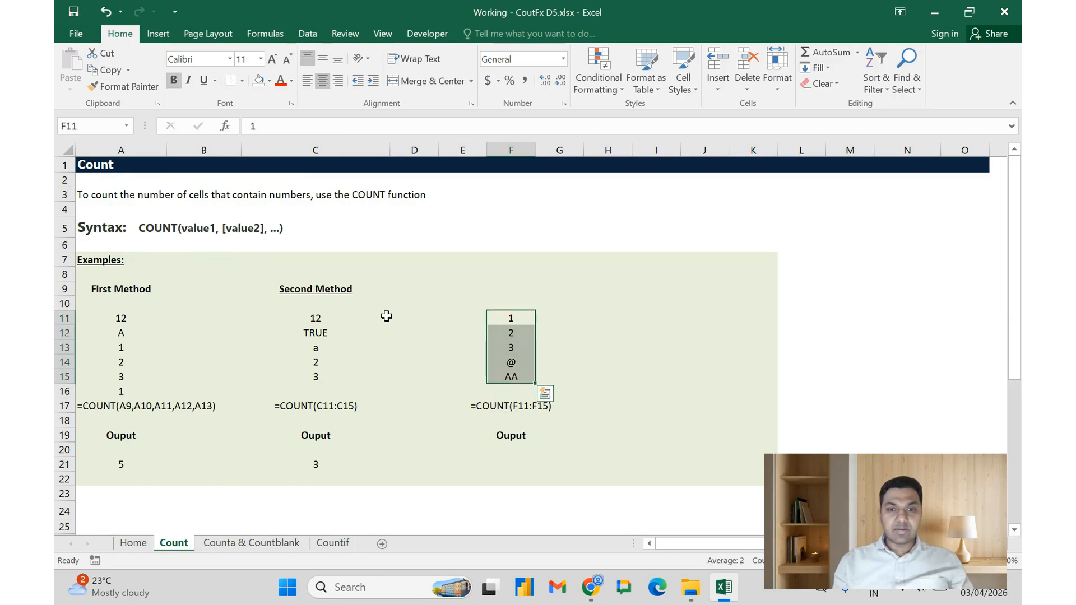
# Enter =COUNT(F11:F15) in the third example's output cell F21.
pyautogui.press('Down')
pyautogui.press('Down')
pyautogui.press('Down')
pyautogui.press('Down')
pyautogui.press('Down')
pyautogui.press('Down')
pyautogui.press('Down')
pyautogui.press('Down')
pyautogui.press('Down')
pyautogui.press('Down')
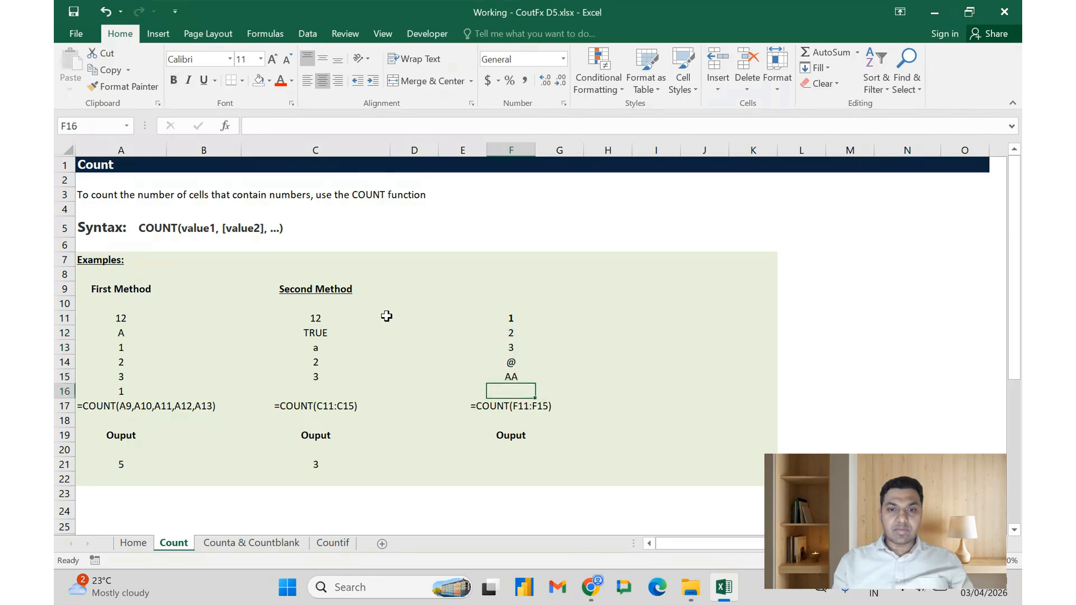
pyautogui.write('=')
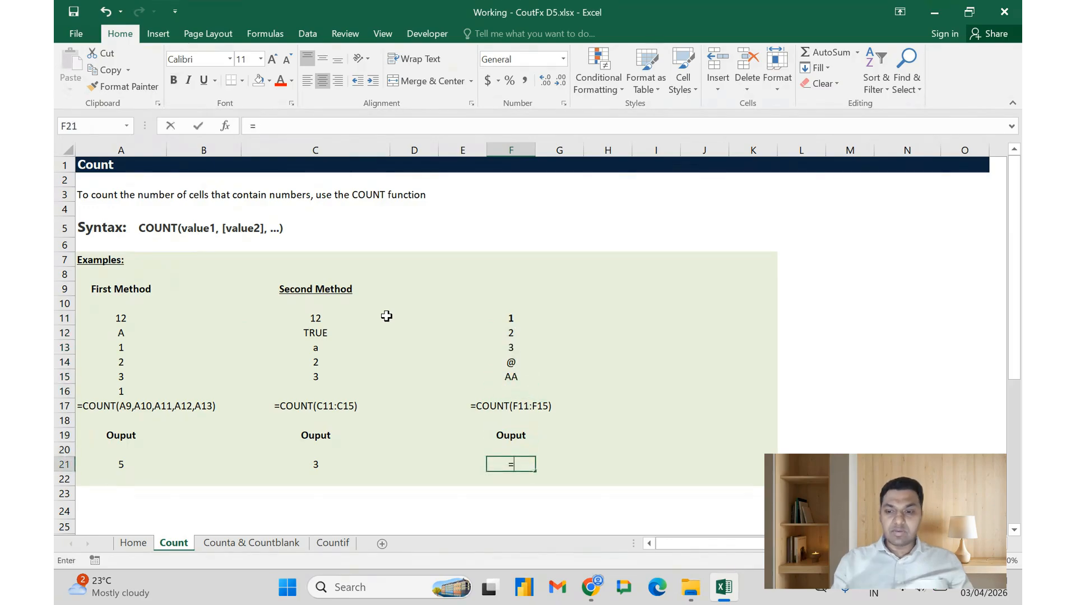
pyautogui.write('count')
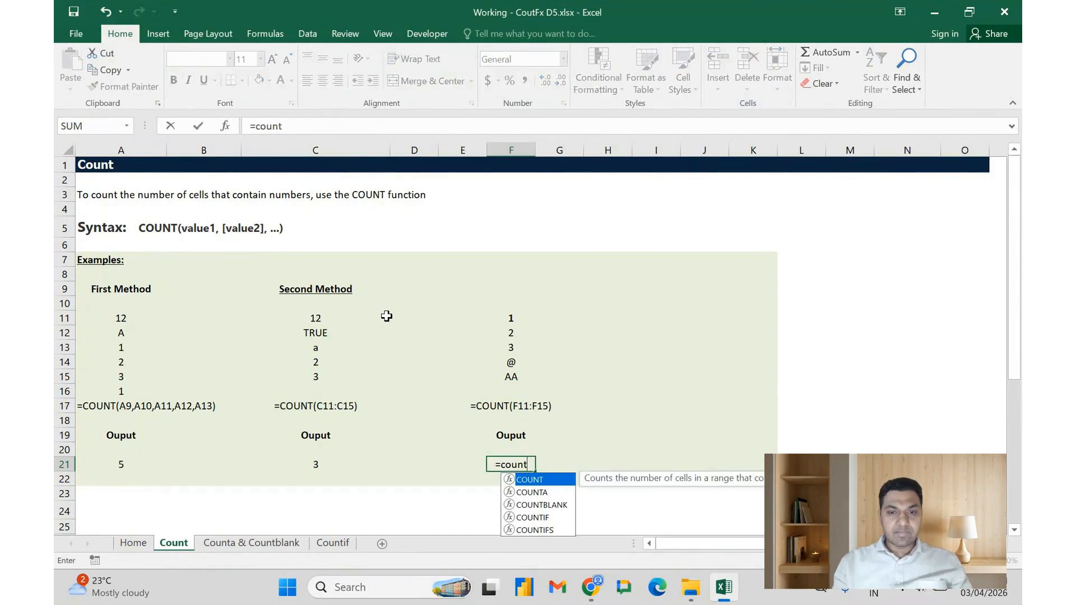
pyautogui.press('Tab')
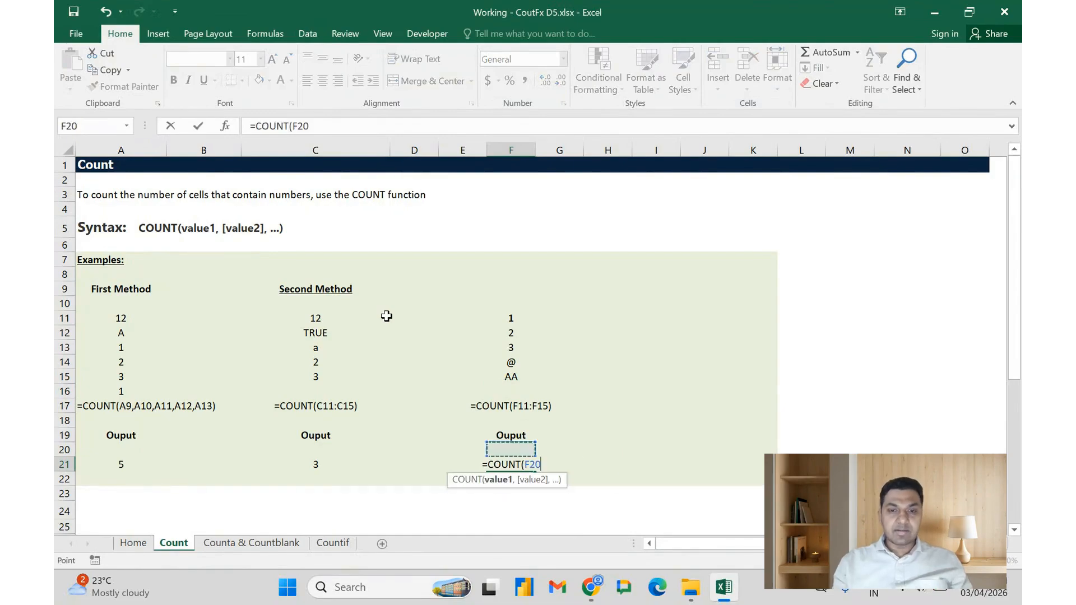
pyautogui.press('Up')
pyautogui.press('Up')
pyautogui.press('Up')
pyautogui.press('Up')
pyautogui.press('Up')
pyautogui.press('Up')
pyautogui.press('Up')
pyautogui.press('Up')
pyautogui.press('Up')
pyautogui.press('Up')
pyautogui.hotkey('shift', 'Down')
pyautogui.hotkey('shift', 'Down')
pyautogui.hotkey('shift', 'Down')
pyautogui.hotkey('shift', 'Down')
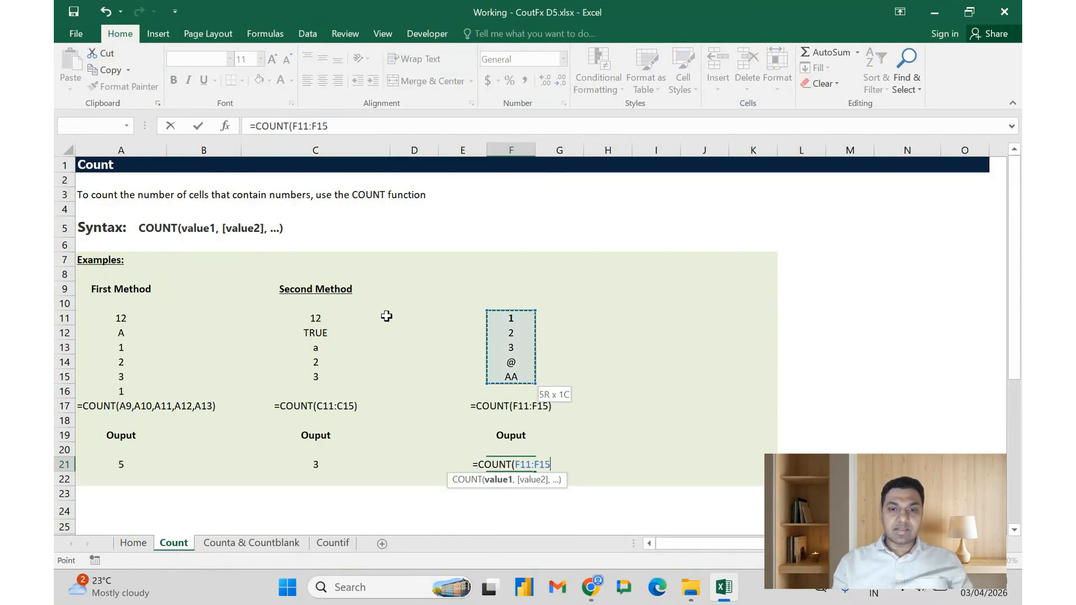
pyautogui.hotkey('ctrl', 'Return')
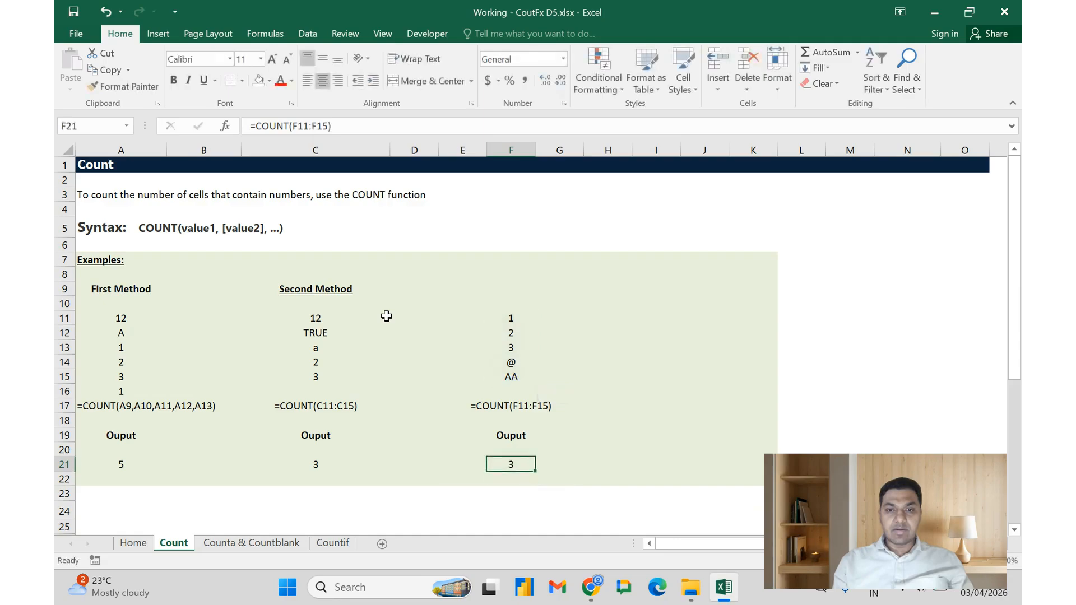
# Check the third example's numbers in F11:F13 and the non-numeric entries in F14:F15 against the count.
pyautogui.press('Up')
pyautogui.press('Up')
pyautogui.press('Up')
pyautogui.press('Up')
pyautogui.press('Up')
pyautogui.press('Up')
pyautogui.press('Up')
pyautogui.press('Up')
pyautogui.press('Up')
pyautogui.press('Up')
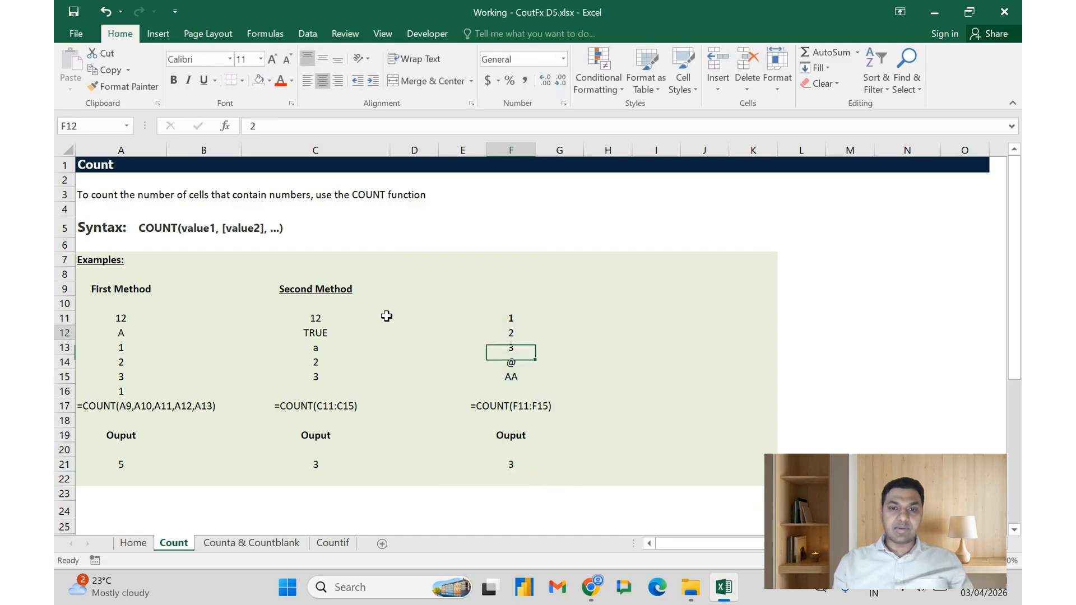
pyautogui.hotkey('shift', 'Down')
pyautogui.hotkey('shift', 'Down')
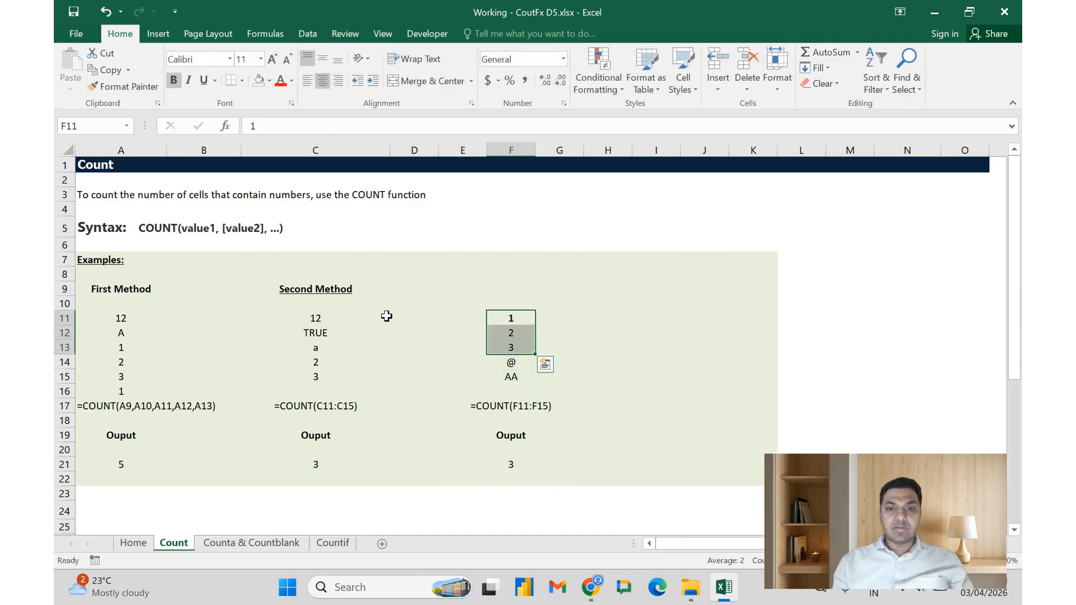
pyautogui.press('Down')
pyautogui.press('Down')
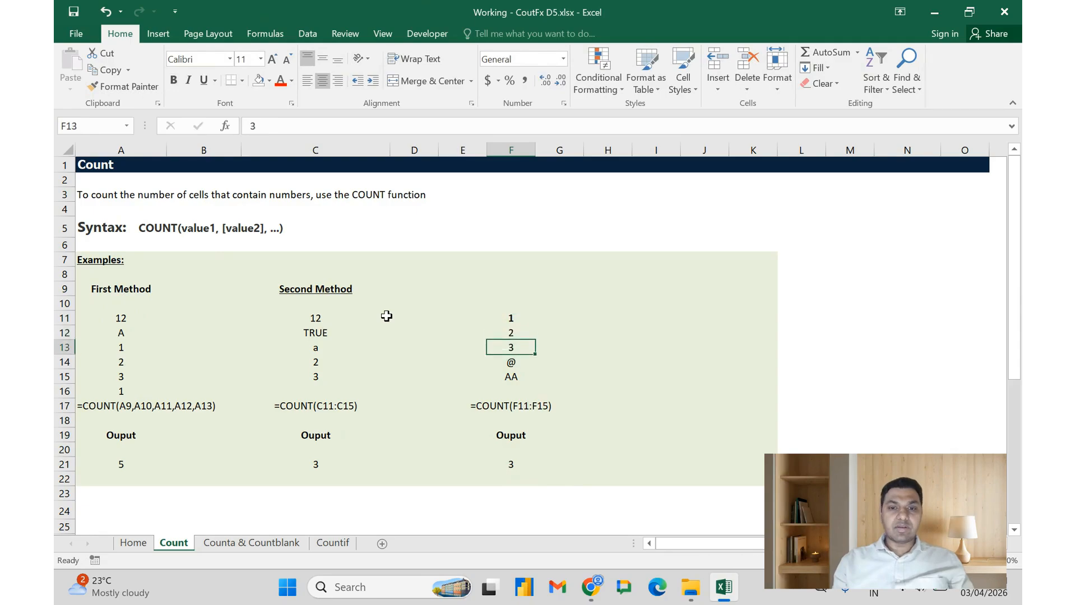
pyautogui.press('Down')
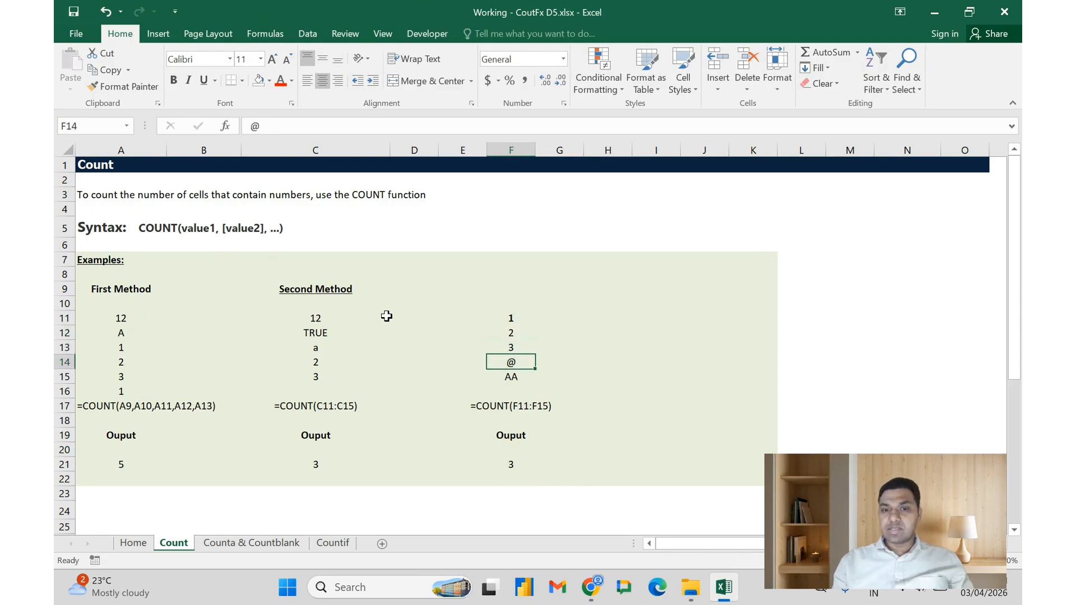
pyautogui.hotkey('shift', 'Down')
# Return to cell A1 on the Count sheet and switch to cell A1 of the Counta & Countblank sheet.
pyautogui.hotkey('ctrl', 'Home')
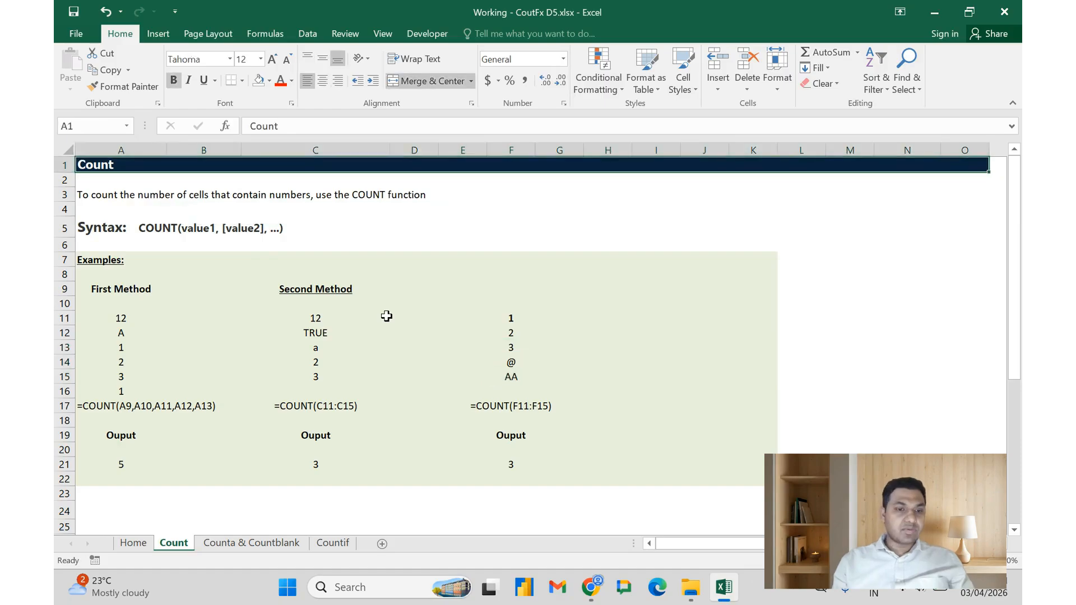
pyautogui.hotkey('ctrl', 'pagedown')
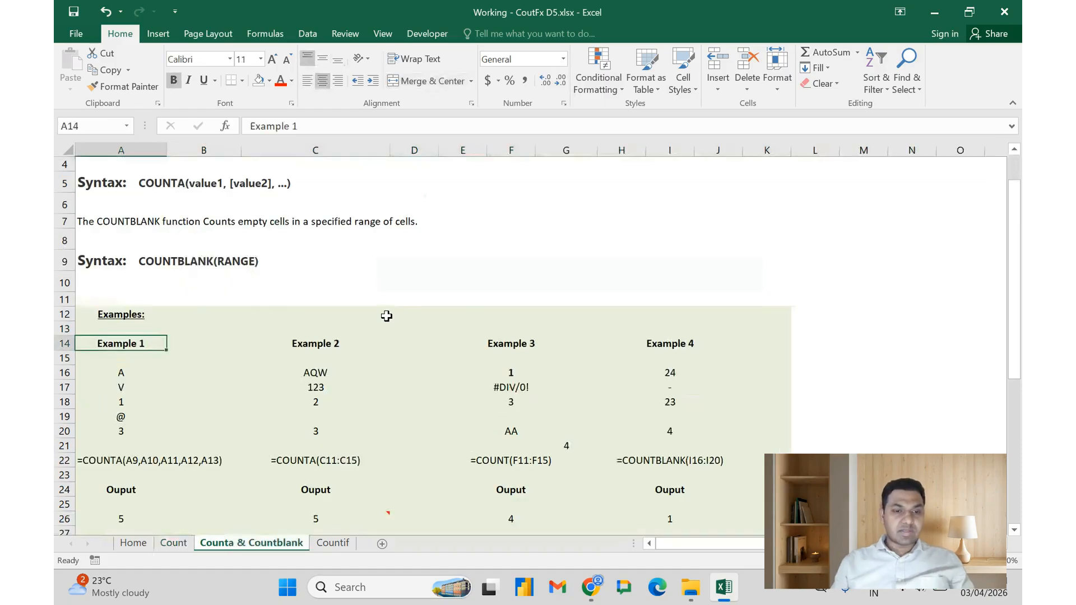
pyautogui.hotkey('ctrl', 'Home')
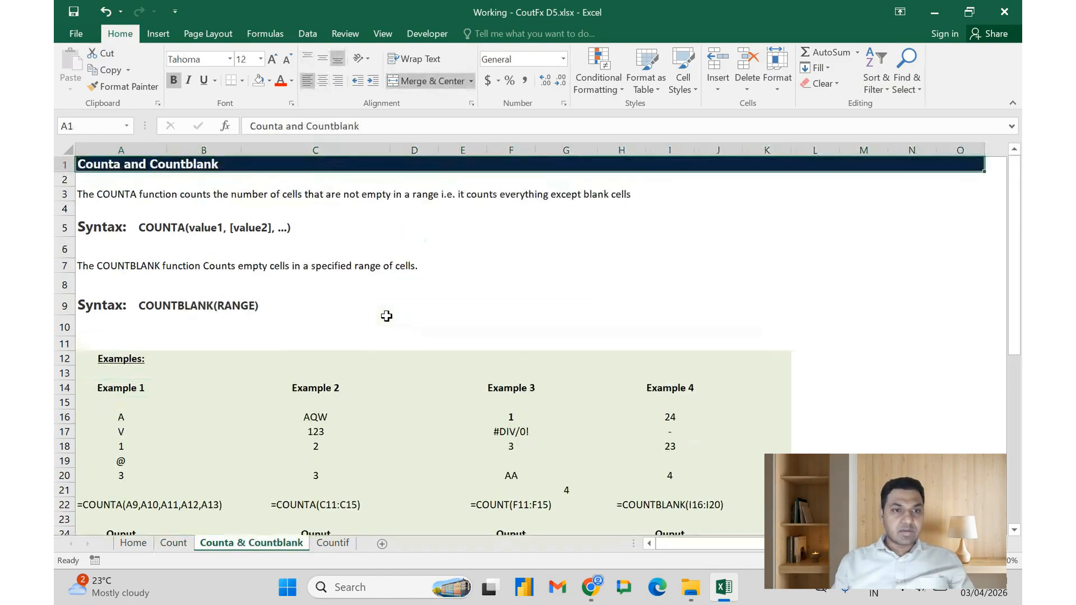
# Read the COUNTA description in A3 and its syntax in A5.
pyautogui.press('Down')
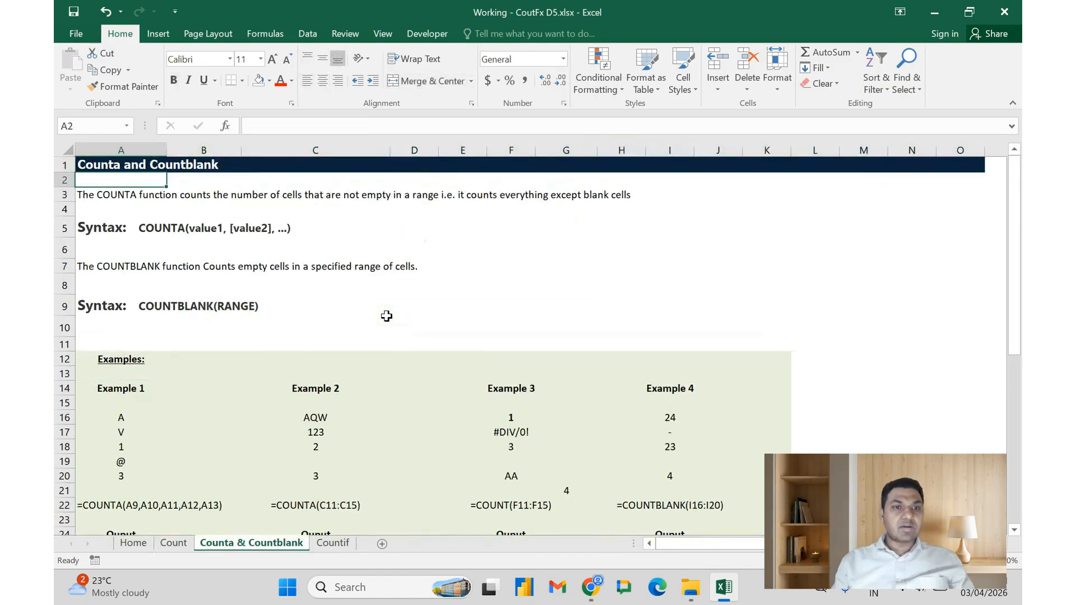
pyautogui.press('Down')
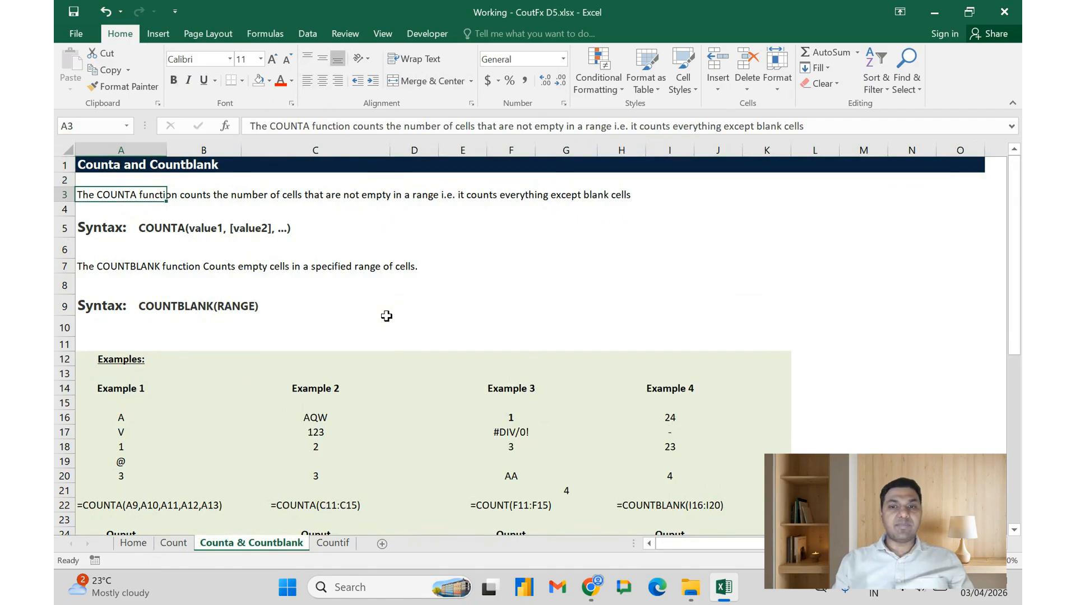
pyautogui.press('Down')
pyautogui.press('Down')
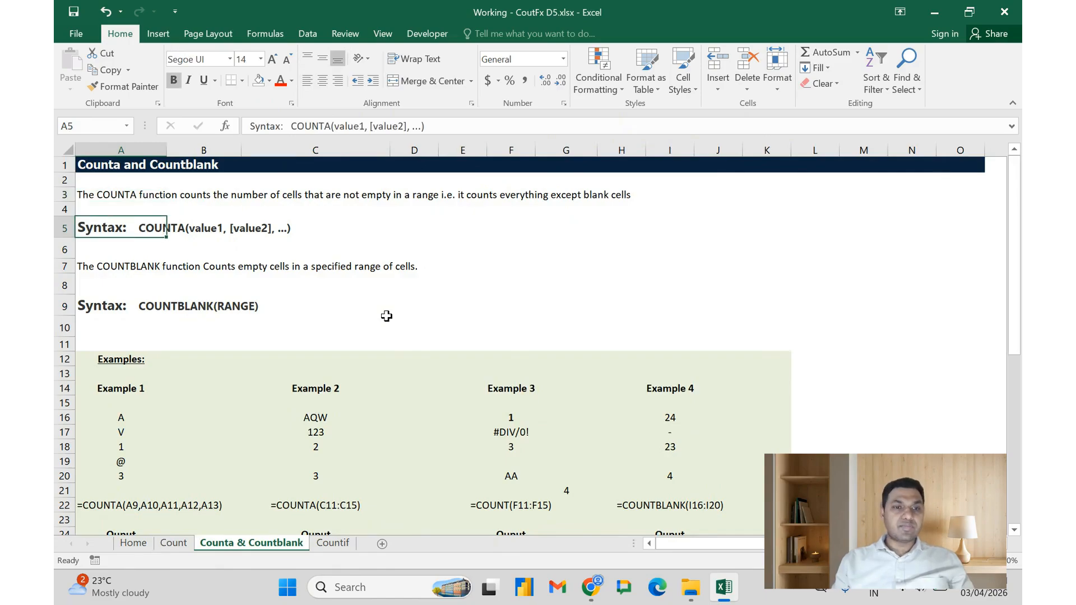
# Read the COUNTBLANK description in A7 and its syntax in A9.
pyautogui.press('Down')
pyautogui.press('Down')
pyautogui.press('Down')
pyautogui.press('Down')
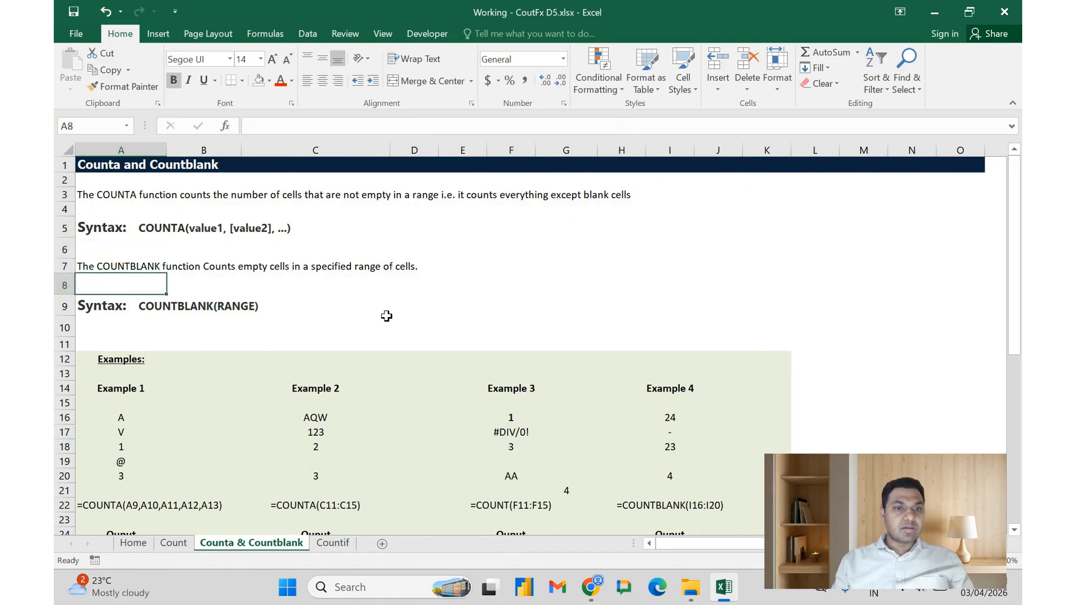
pyautogui.press('Up')
pyautogui.press('Up')
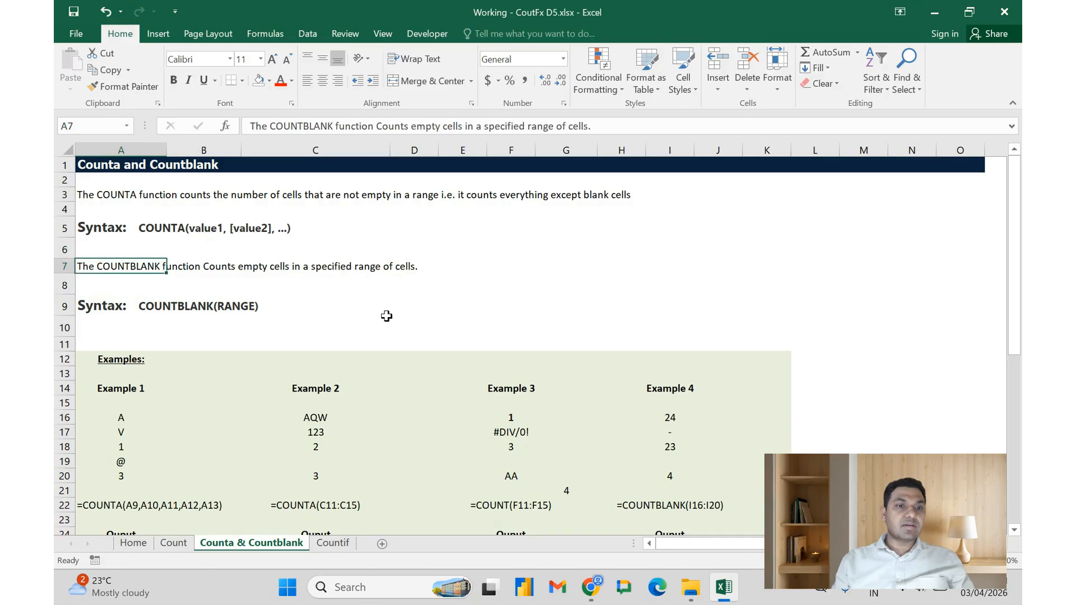
pyautogui.press('Down')
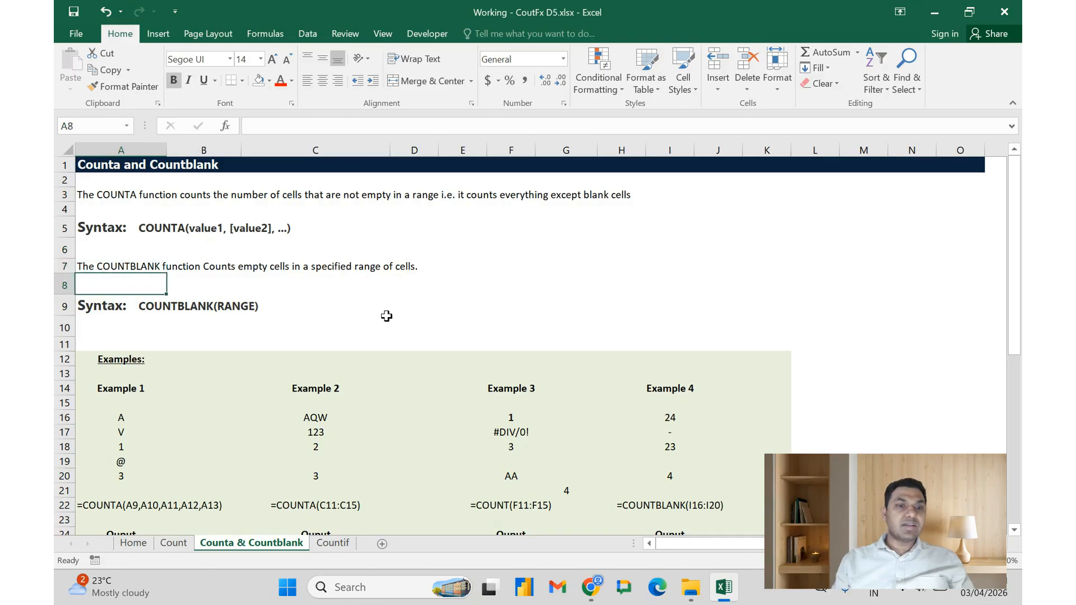
pyautogui.press('Up')
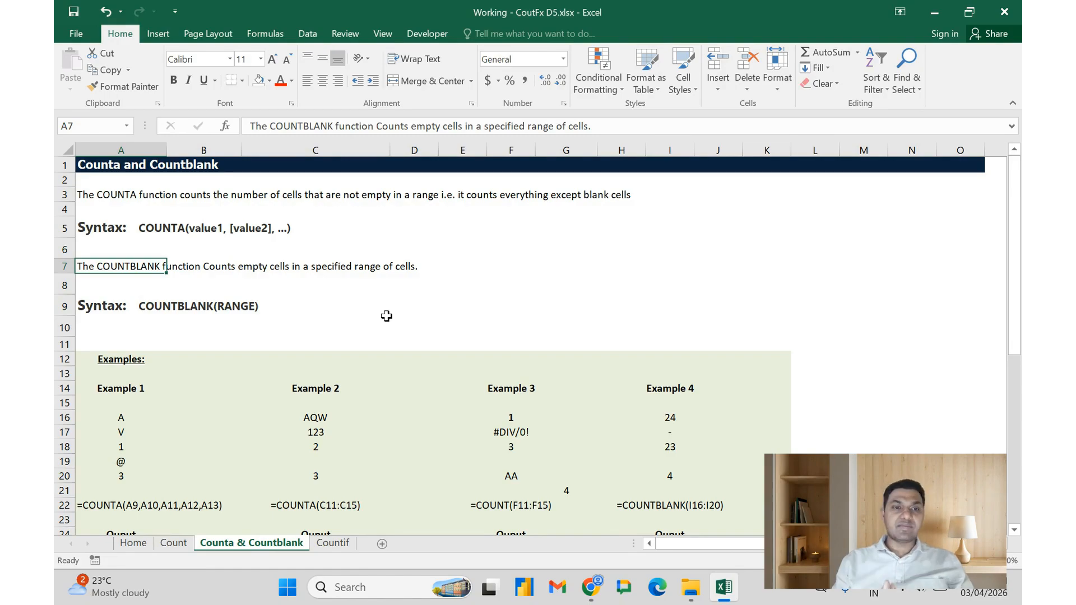
pyautogui.press('Down')
pyautogui.press('Down')
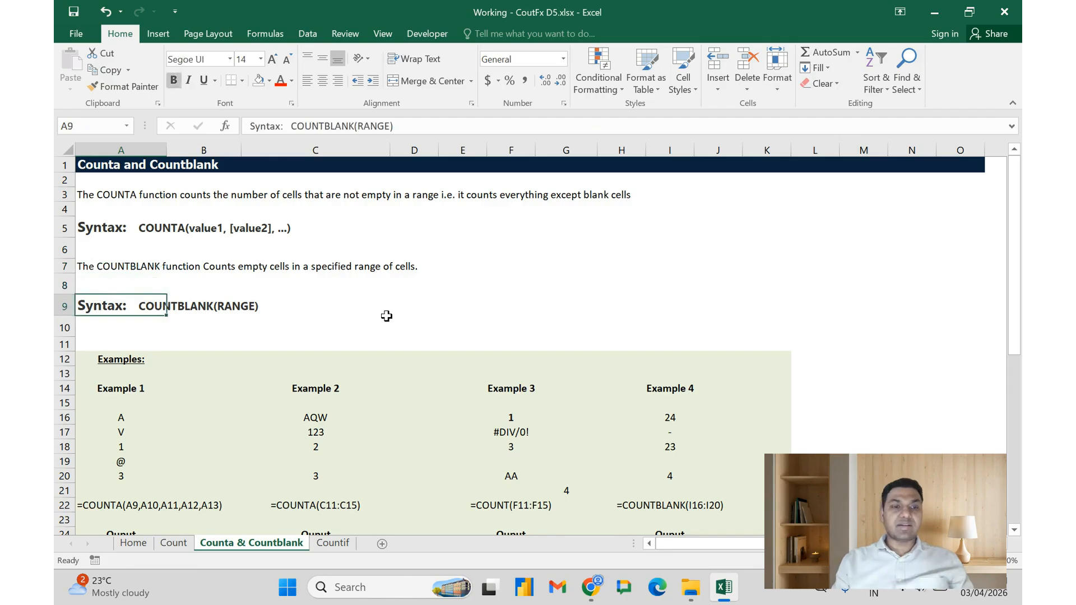
# Go down through Example 1 to its output cell A26 and clear the existing COUNTA formula.
pyautogui.press('Down')
pyautogui.press('Down')
pyautogui.press('Down')
pyautogui.press('Down')
pyautogui.press('Down')
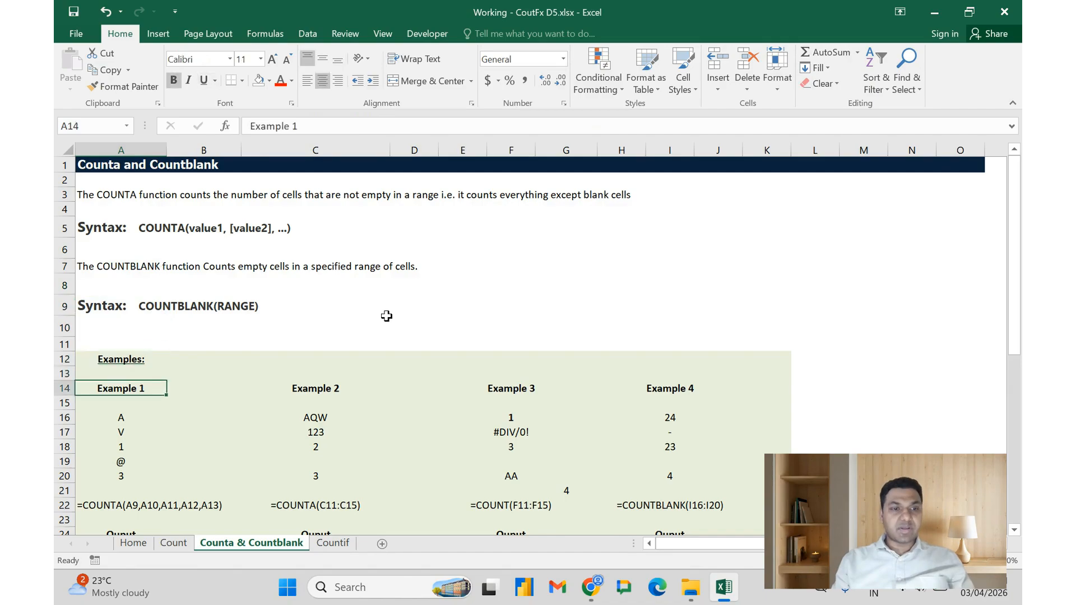
pyautogui.press('Down')
pyautogui.press('Down')
pyautogui.press('Down')
pyautogui.press('Down')
pyautogui.press('Down')
pyautogui.press('Down')
pyautogui.press('Down')
pyautogui.press('Down')
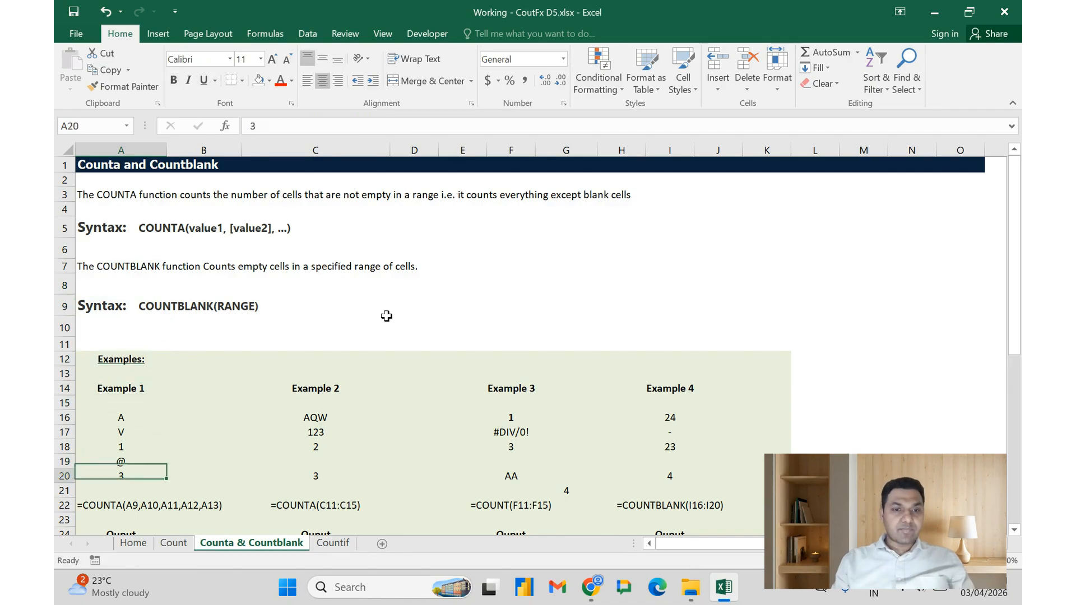
pyautogui.press('Down')
pyautogui.press('Down')
pyautogui.press('Down')
pyautogui.press('Down')
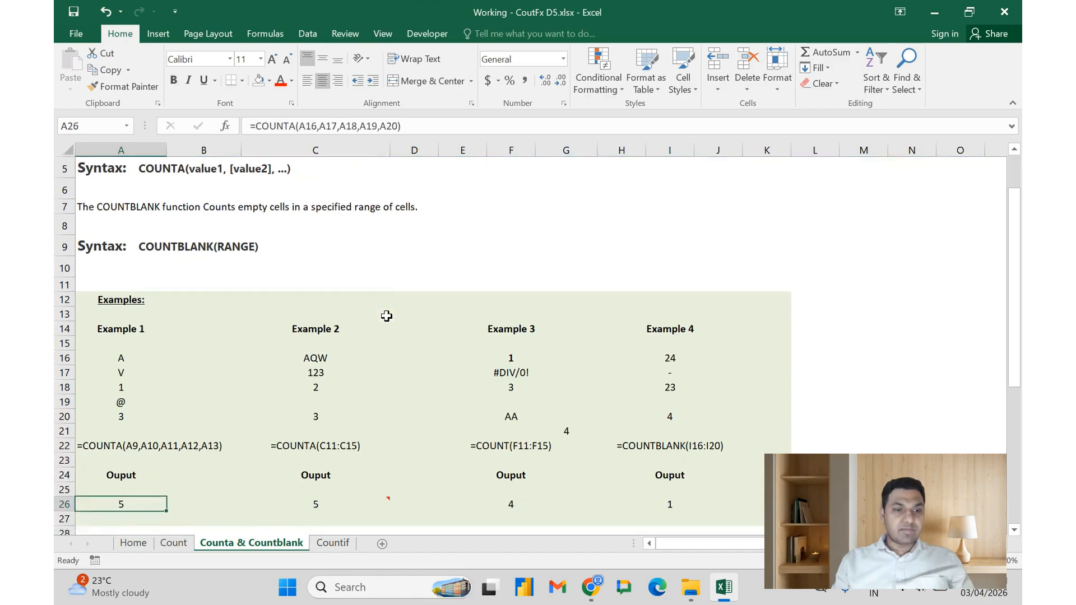
pyautogui.press('Delete')
# Review the Example 1 source values by selecting A16:A20.
pyautogui.press('Up')
pyautogui.press('Up')
pyautogui.press('Down')
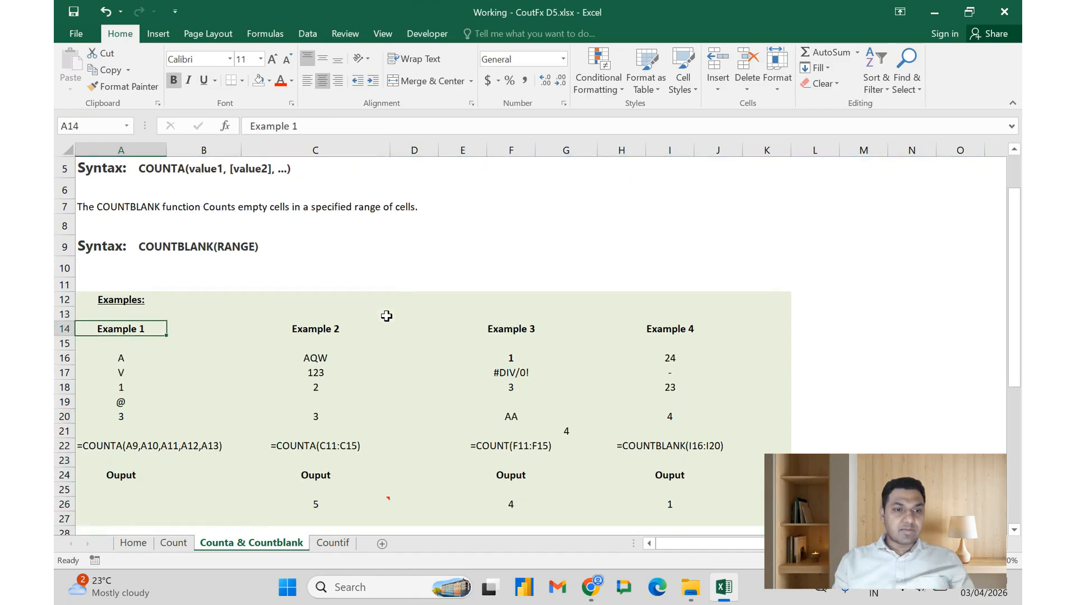
pyautogui.press('Down')
pyautogui.press('Down')
pyautogui.hotkey('shift', 'Down')
pyautogui.hotkey('shift', 'Down')
pyautogui.hotkey('shift', 'Down')
pyautogui.hotkey('shift', 'Down')
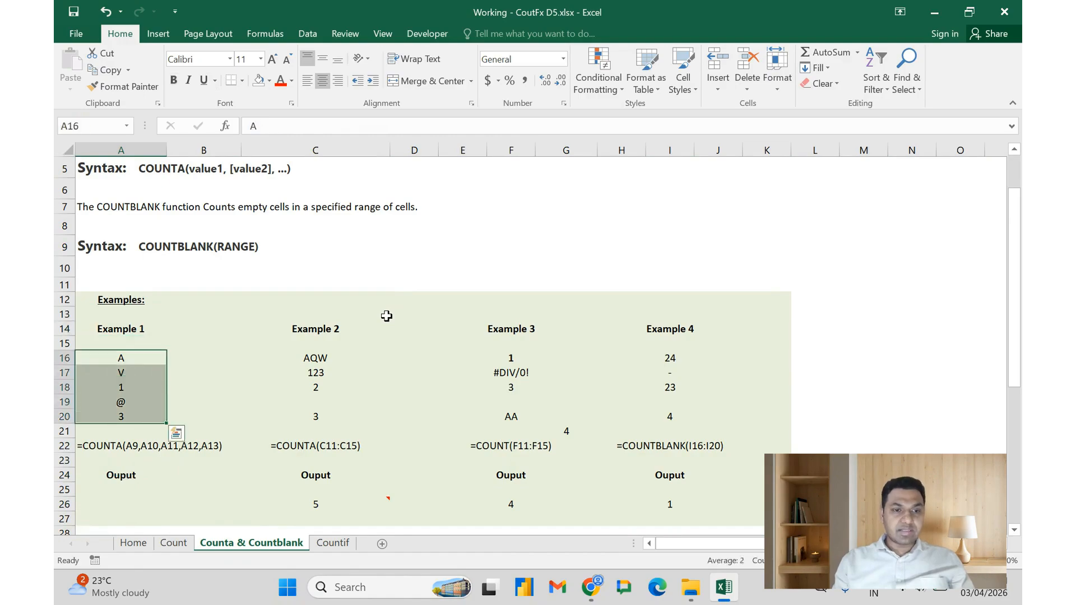
pyautogui.press('Down')
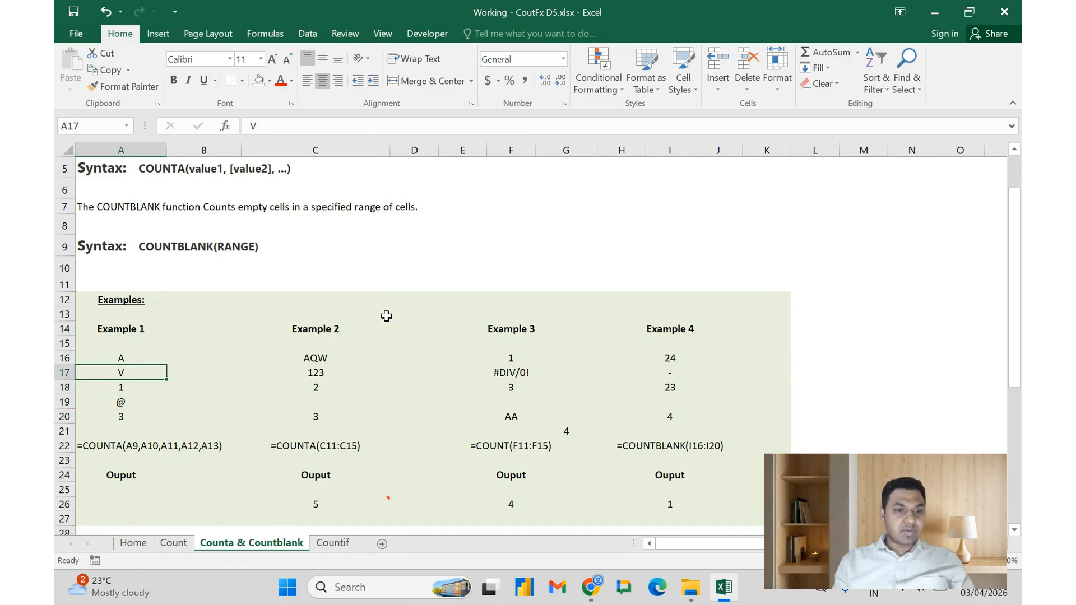
# Enter =COUNTA(A16:A20) in the Example 1 output cell A26.
pyautogui.press('Down')
pyautogui.press('Down')
pyautogui.press('Down')
pyautogui.press('Down')
pyautogui.press('Down')
pyautogui.press('Down')
pyautogui.press('Down')
pyautogui.press('Down')
pyautogui.press('Down')
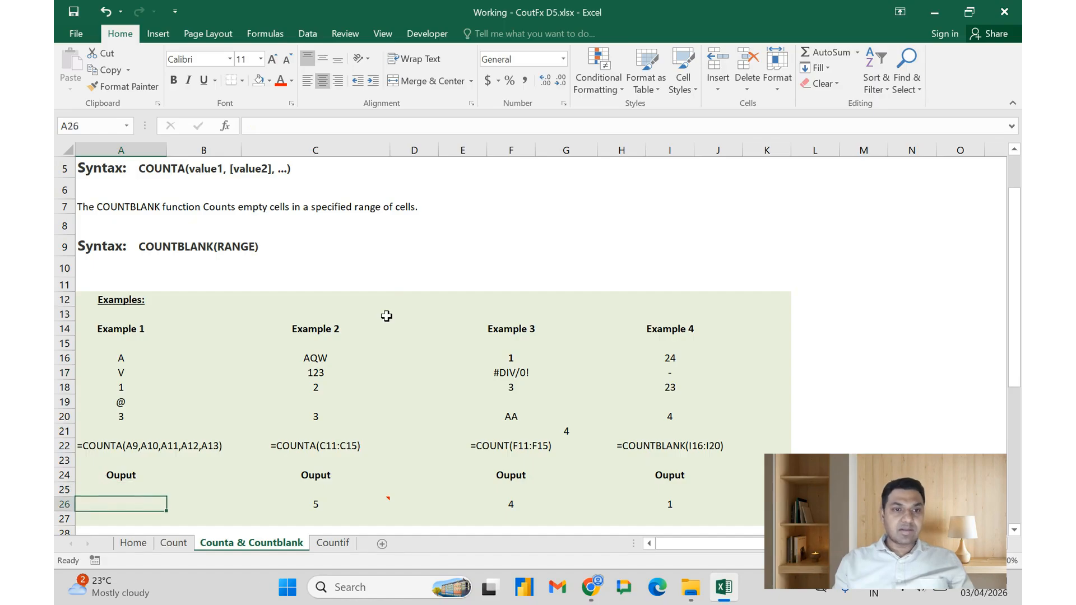
pyautogui.write('=c')
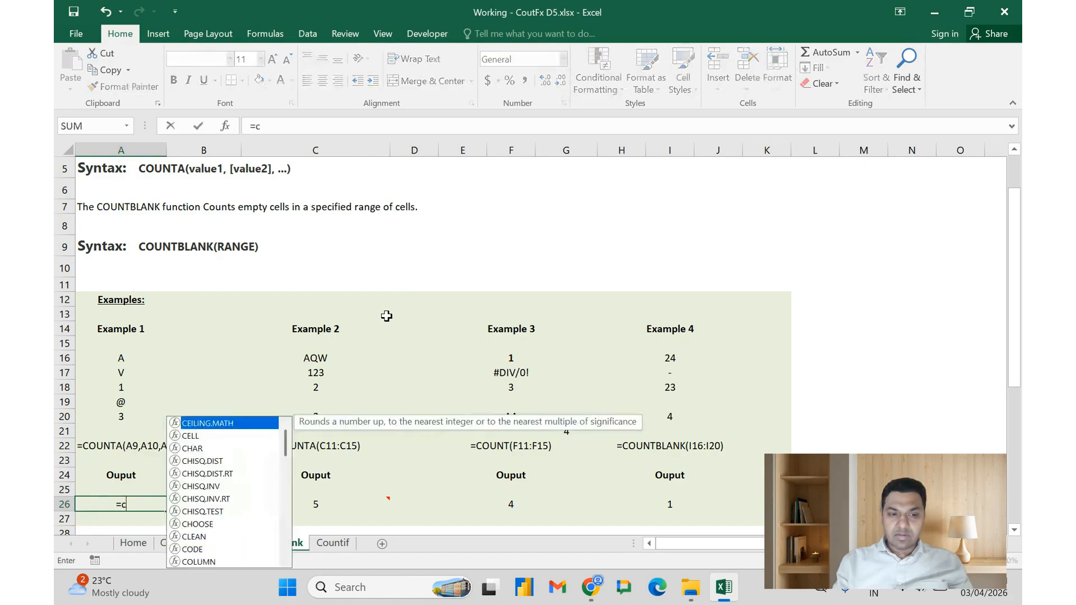
pyautogui.write('ount')
pyautogui.press('Tab')
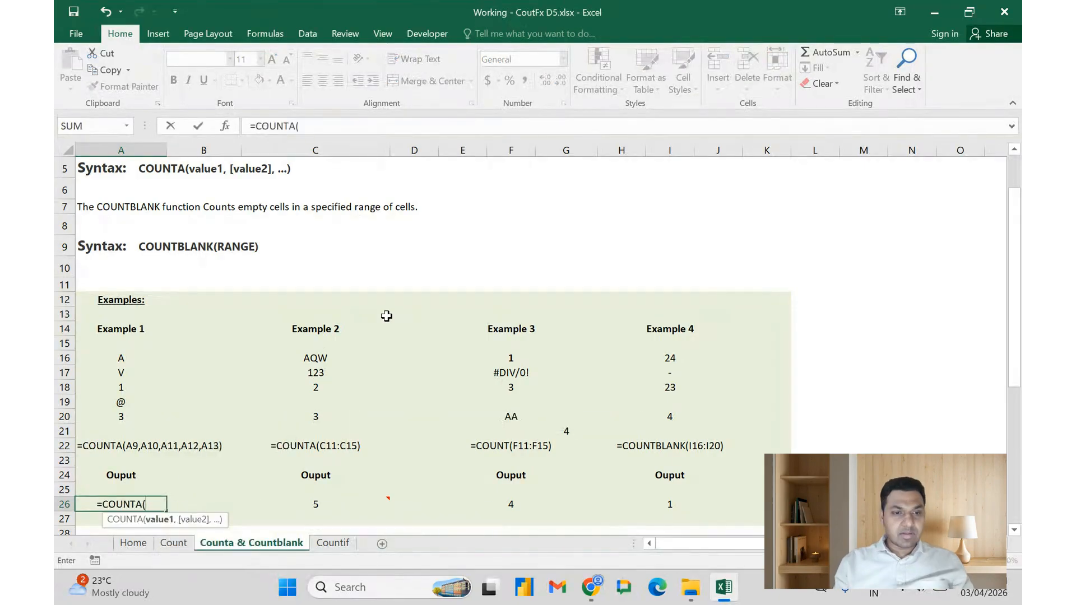
pyautogui.press('Up')
pyautogui.press('Up')
pyautogui.press('Up')
pyautogui.press('Up')
pyautogui.press('Up')
pyautogui.press('Up')
pyautogui.press('Up')
pyautogui.press('Up')
pyautogui.press('Up')
pyautogui.press('Up')
pyautogui.press('Up')
pyautogui.press('Up')
pyautogui.press('Down')
pyautogui.press('Down')
pyautogui.hotkey('shift', 'Down')
pyautogui.hotkey('shift', 'Down')
pyautogui.hotkey('shift', 'Down')
pyautogui.hotkey('shift', 'Down')
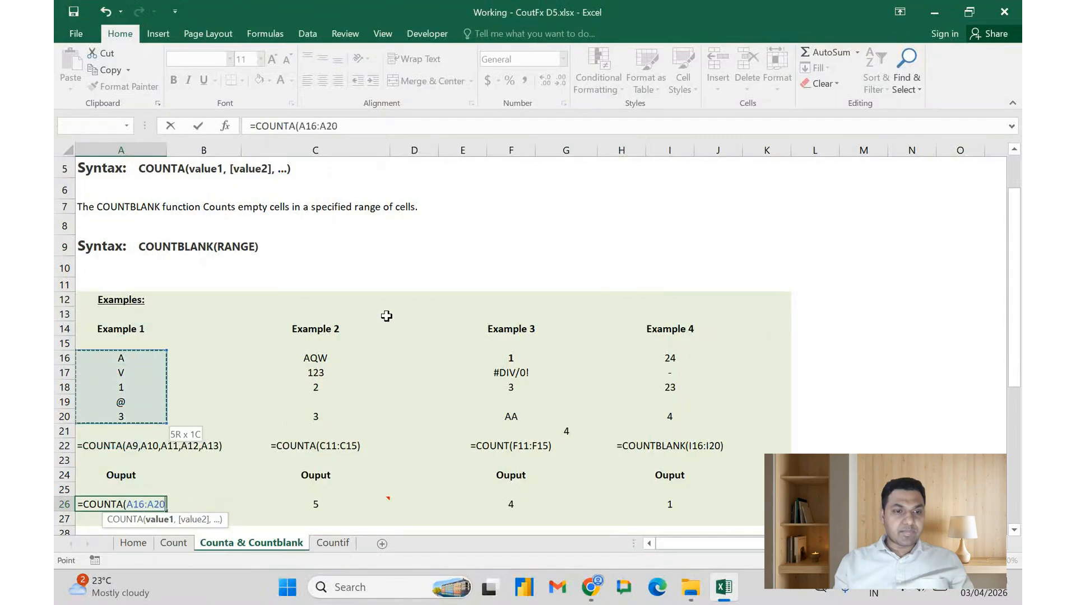
pyautogui.write(')')
pyautogui.press('Return')
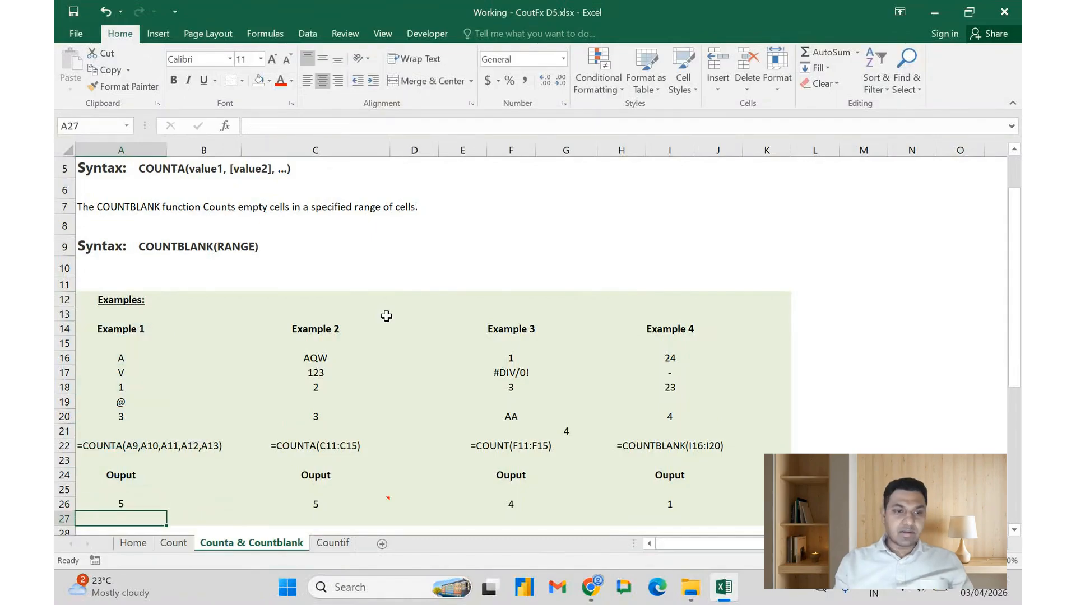
# Go back up to the Example 1 source values and select A16:A20 to examine what was counted.
pyautogui.press('Up')
pyautogui.press('Up')
pyautogui.press('Up')
pyautogui.press('Up')
pyautogui.press('Up')
pyautogui.press('Up')
pyautogui.press('Up')
pyautogui.press('Up')
pyautogui.press('Up')
pyautogui.press('Up')
pyautogui.press('Up')
pyautogui.press('Up')
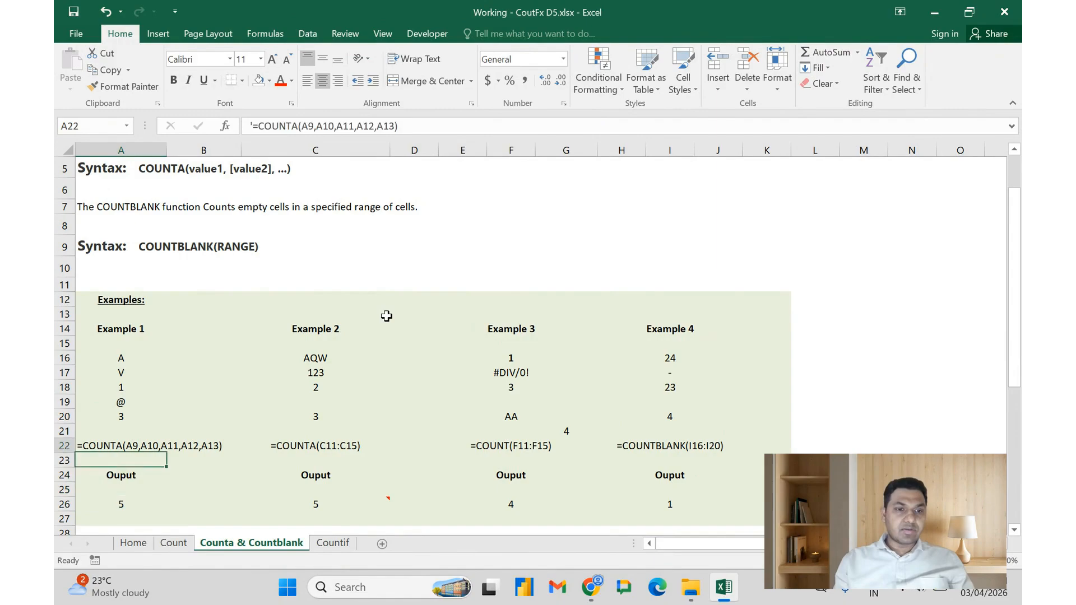
pyautogui.press('Down')
pyautogui.hotkey('shift', 'Down')
pyautogui.hotkey('shift', 'Down')
pyautogui.hotkey('shift', 'Down')
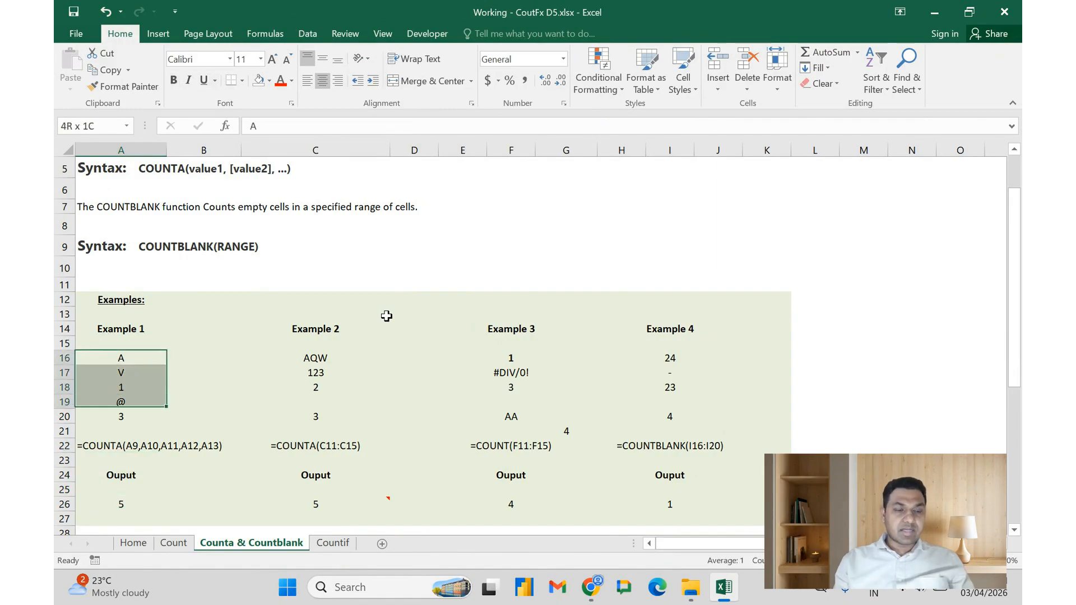
pyautogui.hotkey('shift', 'Down')
# Replace the Example 1 output formula in A26 with =COUNTA(A15:A21), extending the range one row above and below the values.
pyautogui.press('Down')
pyautogui.press('Down')
pyautogui.press('Down')
pyautogui.press('Down')
pyautogui.press('Down')
pyautogui.press('Down')
pyautogui.press('Down')
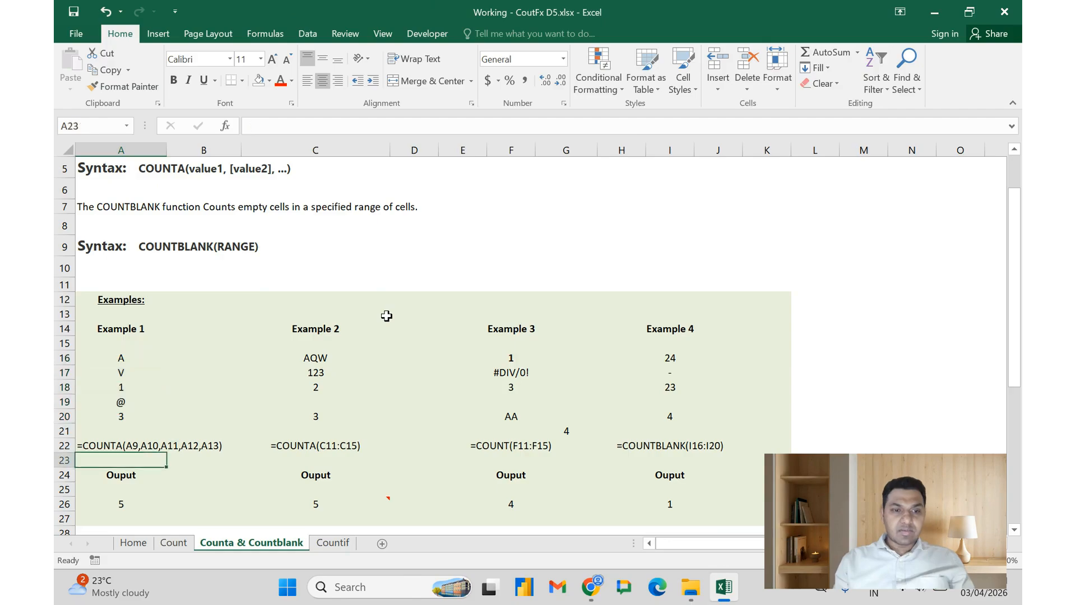
pyautogui.press('Down')
pyautogui.press('Down')
pyautogui.press('Down')
pyautogui.write('=')
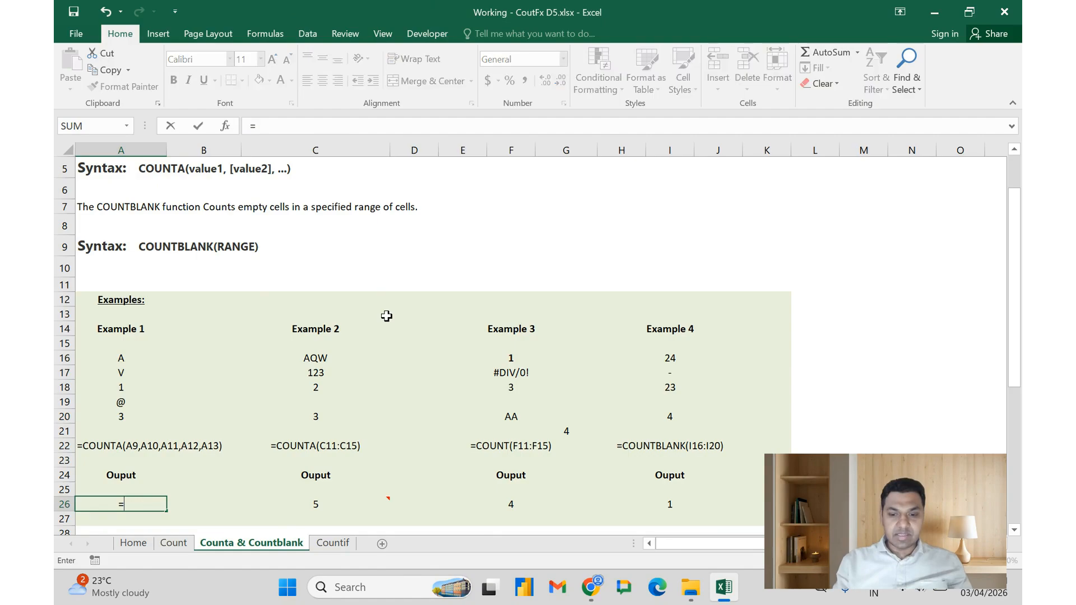
pyautogui.write('count')
pyautogui.press('Down')
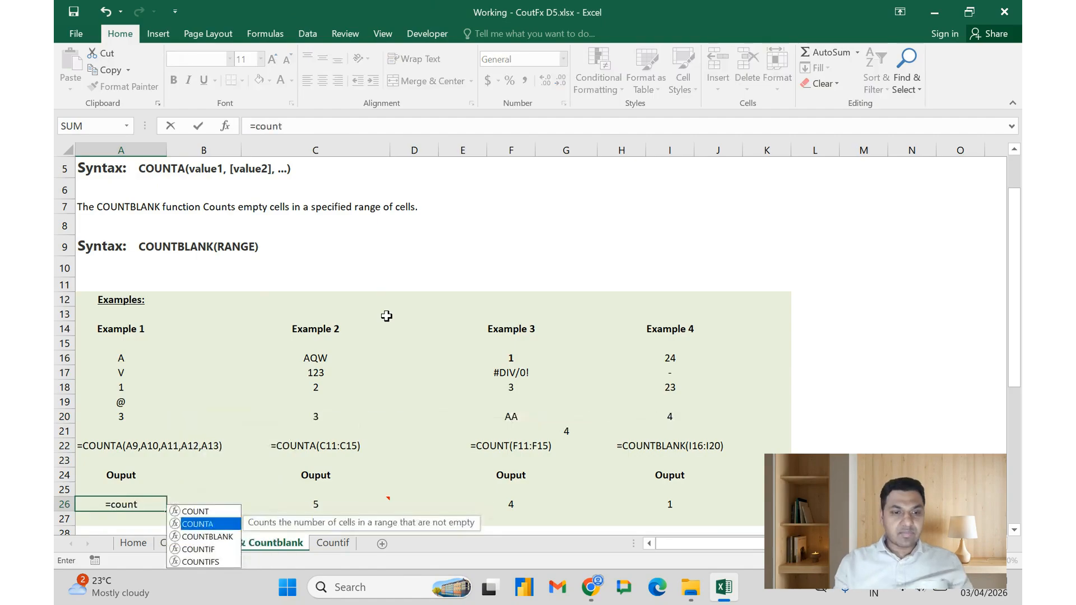
pyautogui.press('Tab')
pyautogui.press('Up')
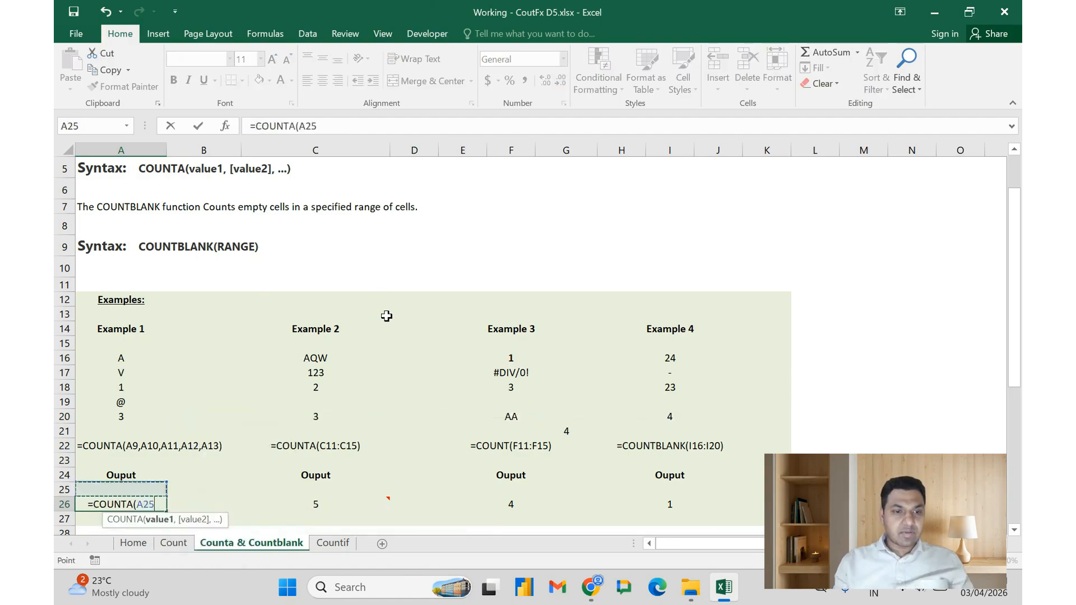
pyautogui.press('Up')
pyautogui.press('Up')
pyautogui.press('Up')
pyautogui.press('Up')
pyautogui.press('Up')
pyautogui.press('Up')
pyautogui.press('Up')
pyautogui.press('Up')
pyautogui.press('Up')
pyautogui.press('Up')
pyautogui.hotkey('shift', 'Down')
pyautogui.hotkey('shift', 'Down')
pyautogui.hotkey('shift', 'Down')
pyautogui.hotkey('shift', 'Down')
pyautogui.hotkey('shift', 'Down')
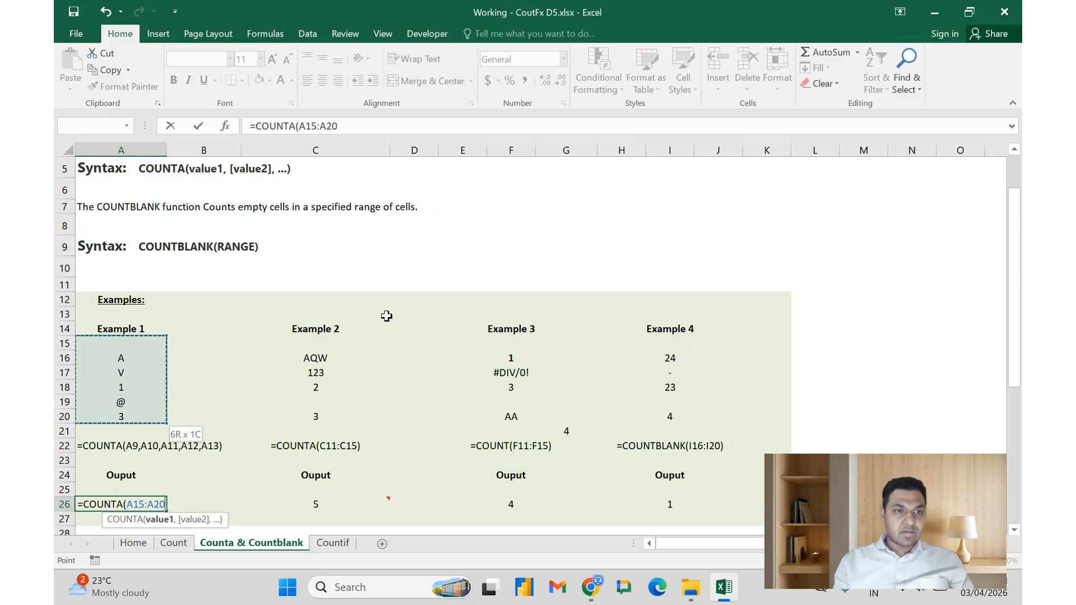
pyautogui.hotkey('shift', 'Down')
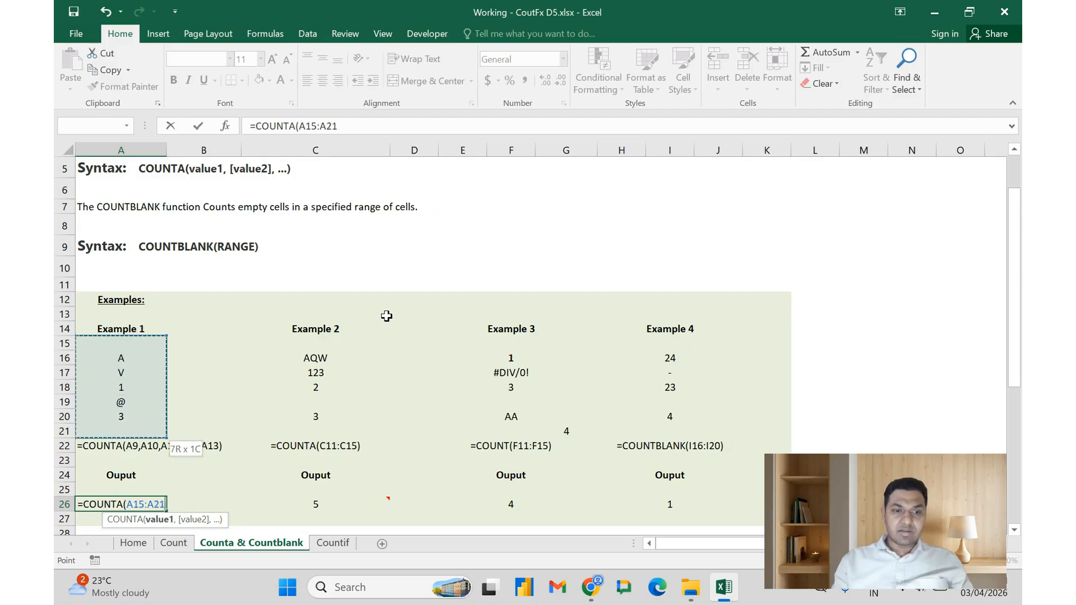
pyautogui.hotkey('ctrl', 'Return')
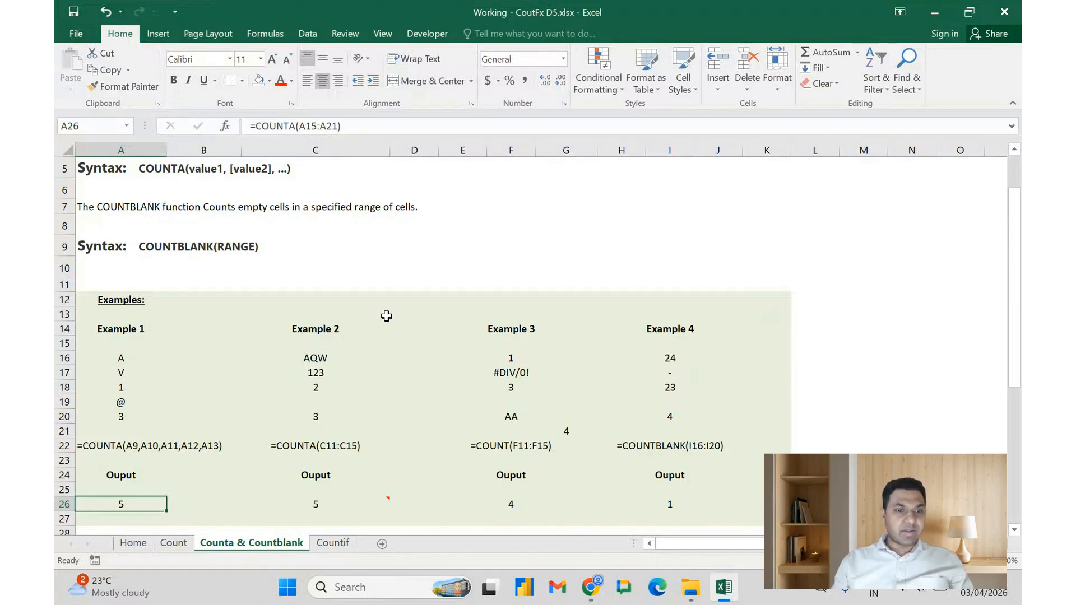
# Go up through the Example 1 values from A26 to the blank cell A15 to check the cells in the range.
pyautogui.press('Up')
pyautogui.press('Up')
pyautogui.press('Up')
pyautogui.press('Up')
pyautogui.press('Up')
pyautogui.press('Up')
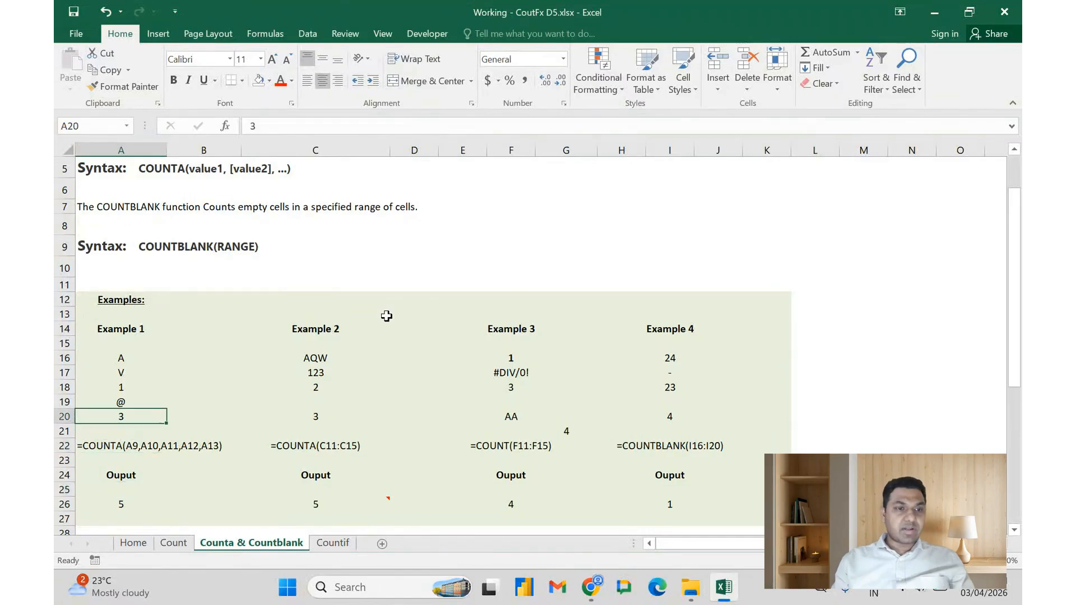
pyautogui.press('Up')
pyautogui.press('Up')
pyautogui.press('Up')
pyautogui.press('Up')
pyautogui.press('Up')
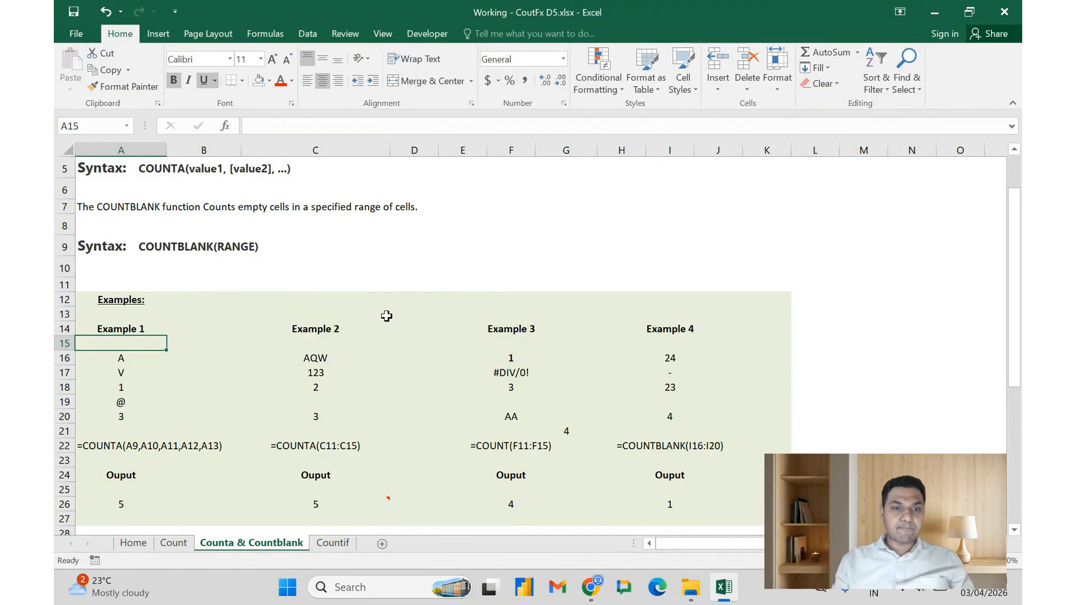
# Replace the Example 2 output formula in C26 with =COUNTA(C15:C21).
pyautogui.press('Right')
pyautogui.press('Right')
pyautogui.press('Down')
pyautogui.press('Down')
pyautogui.press('Down')
pyautogui.press('Down')
pyautogui.press('Down')
pyautogui.press('Down')
pyautogui.press('Down')
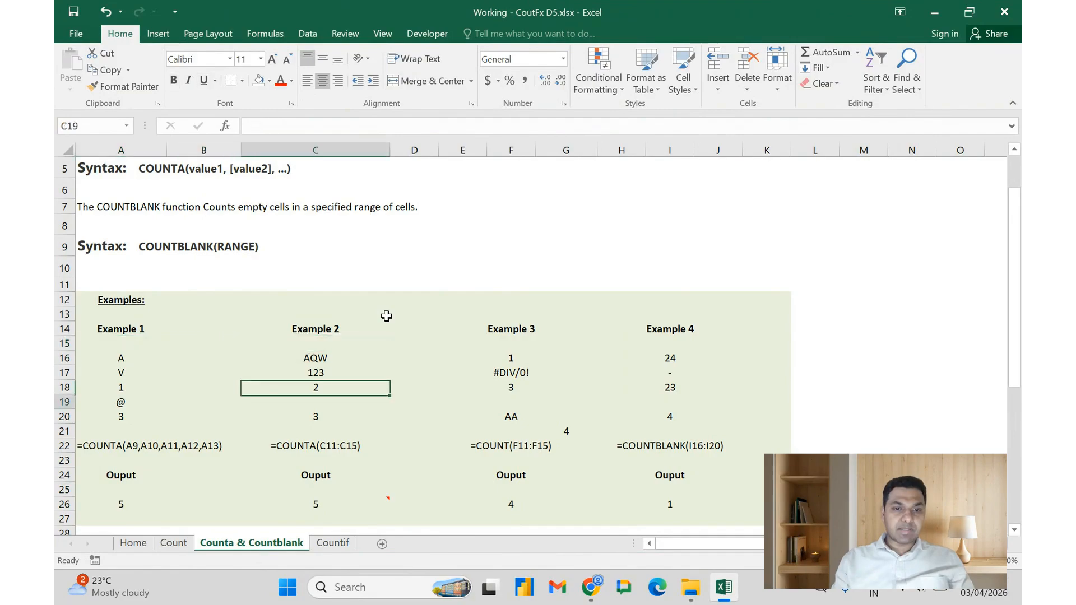
pyautogui.press('Down')
pyautogui.press('Down')
pyautogui.press('Down')
pyautogui.press('Down')
pyautogui.press('Down')
pyautogui.press('Up')
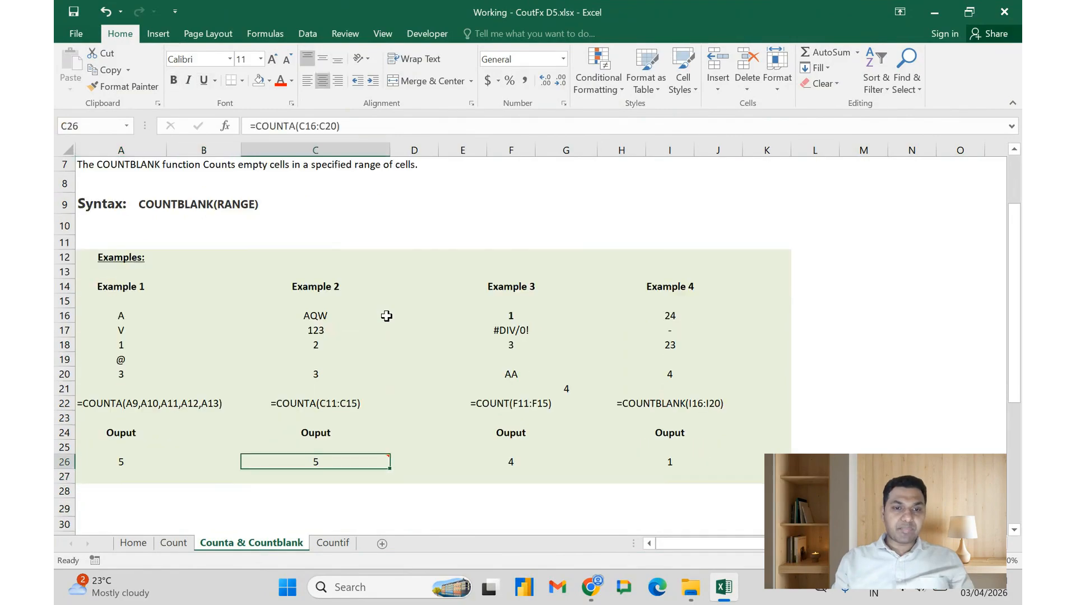
pyautogui.write('=count')
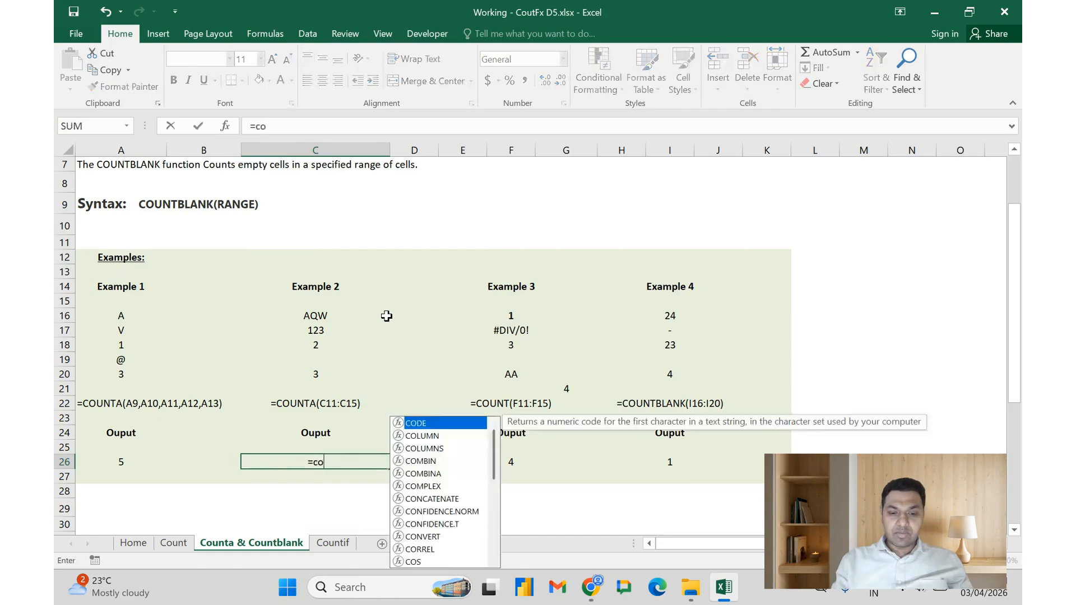
pyautogui.press('Down')
pyautogui.press('Tab')
pyautogui.press('Up')
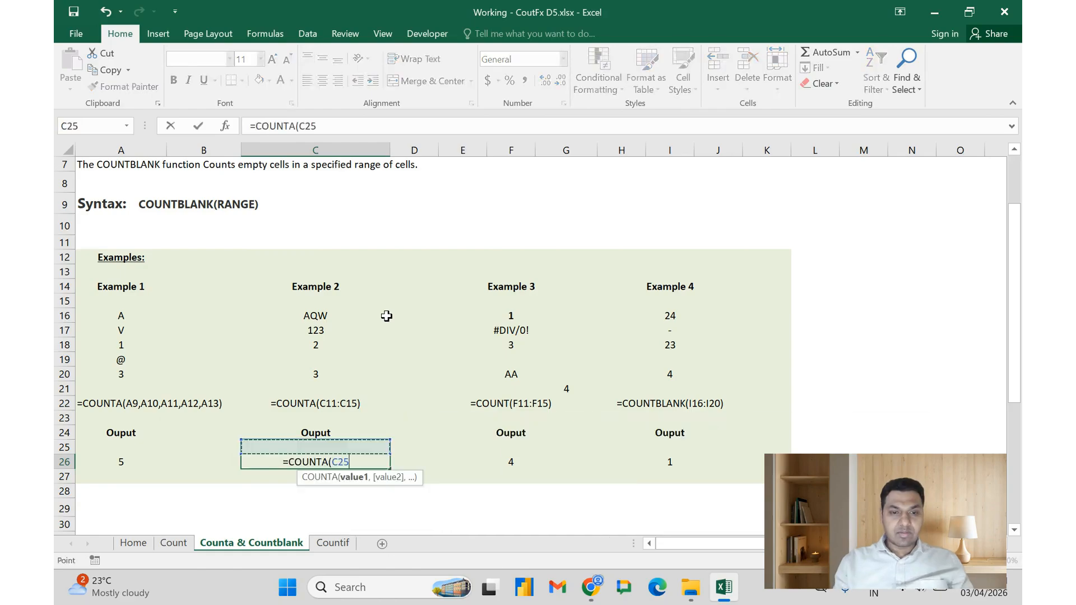
pyautogui.press('Up')
pyautogui.press('Up')
pyautogui.press('Up')
pyautogui.press('Up')
pyautogui.press('Up')
pyautogui.press('Up')
pyautogui.press('Up')
pyautogui.press('Up')
pyautogui.press('Up')
pyautogui.press('Up')
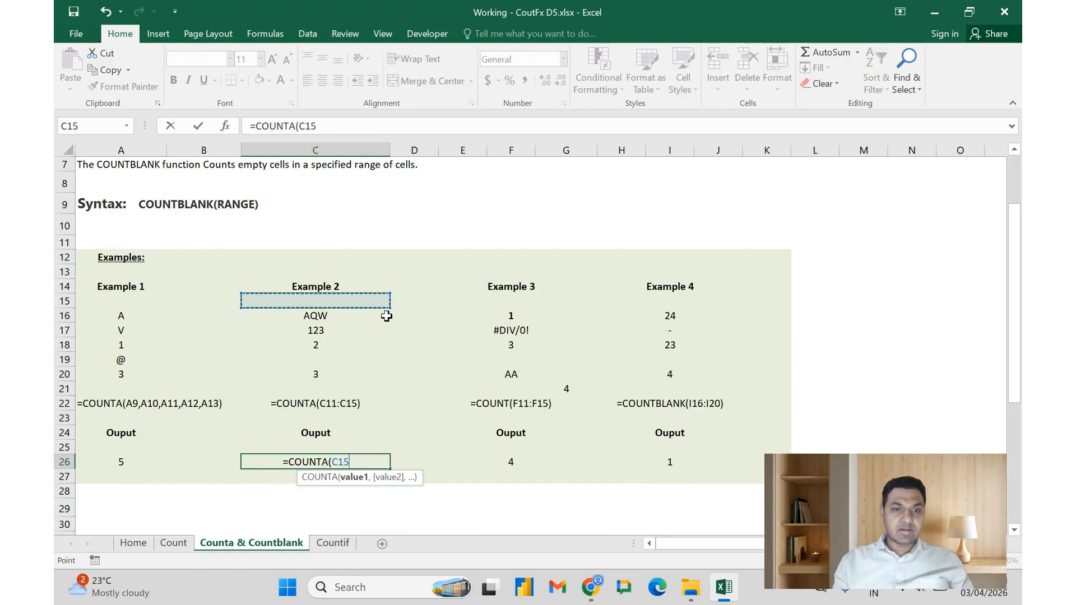
pyautogui.hotkey('shift', 'Down')
pyautogui.hotkey('shift', 'Down')
pyautogui.hotkey('shift', 'Down')
pyautogui.hotkey('shift', 'Down')
pyautogui.hotkey('shift', 'Down')
pyautogui.hotkey('shift', 'Down')
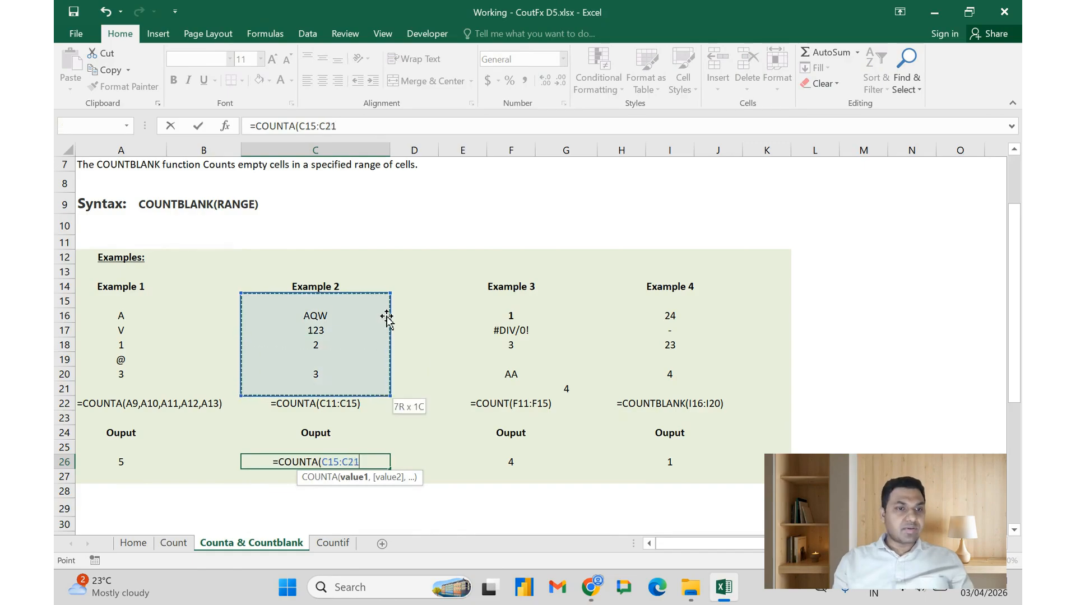
pyautogui.press('Return')
pyautogui.press('Up')
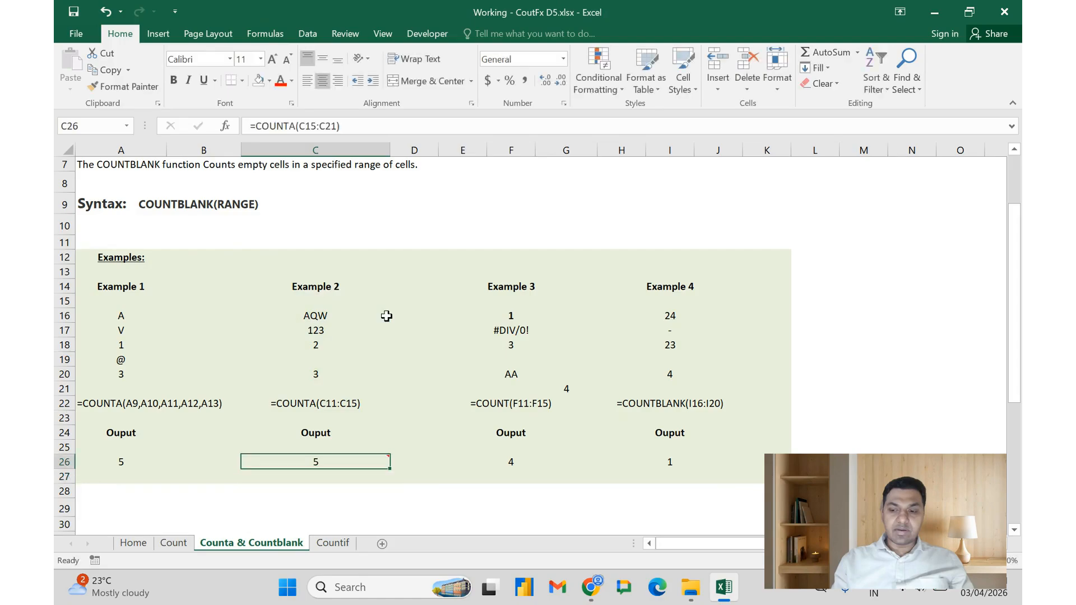
# Review the first three Example 2 values by selecting C16:C18.
pyautogui.click(387, 317)
pyautogui.press('Down')
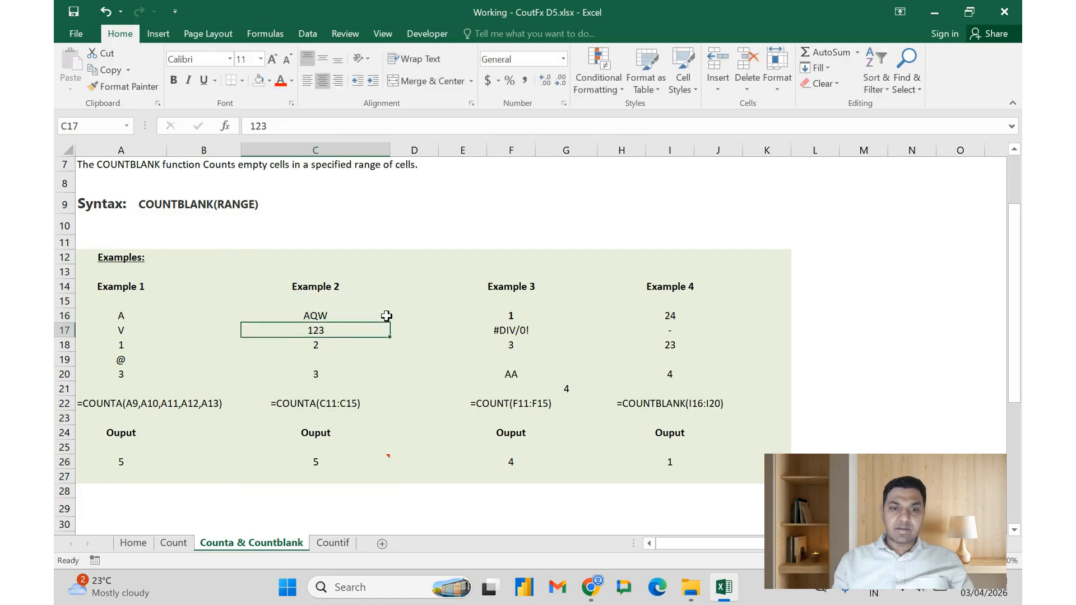
pyautogui.click(387, 316)
pyautogui.hotkey('shift', 'Down')
pyautogui.hotkey('shift', 'Down')
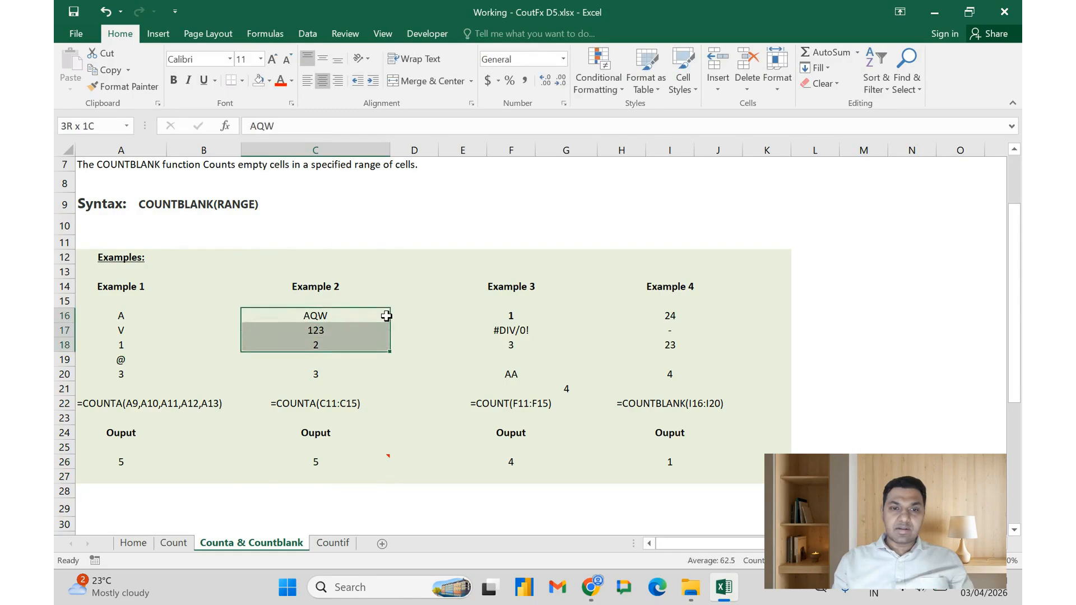
# Check the empty-looking cells C15 and C19 in edit mode for hidden content, and return to the output cell C26.
pyautogui.press('Up')
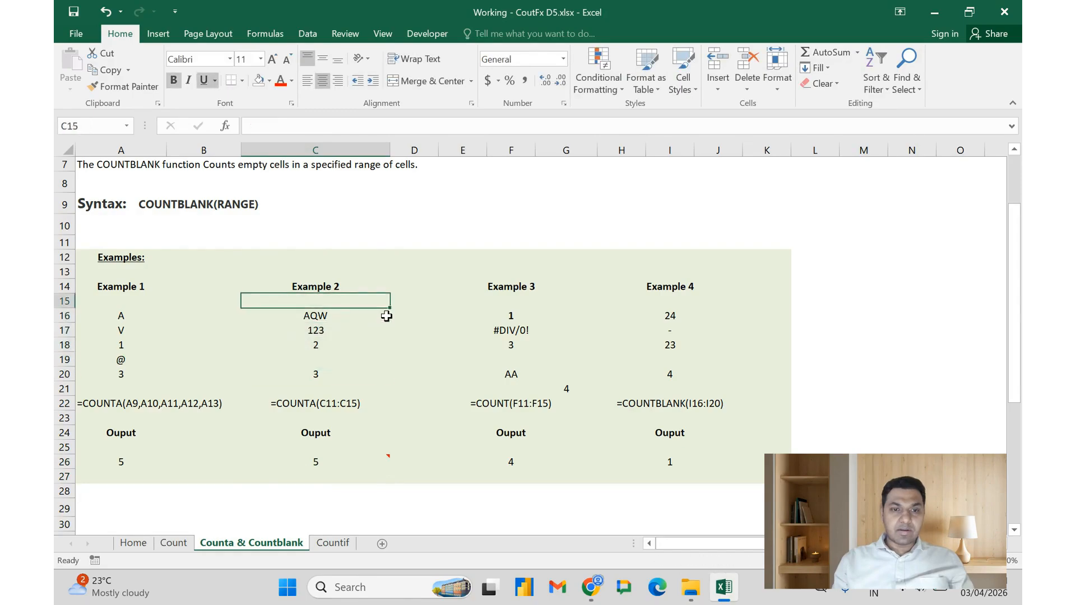
pyautogui.press('F2')
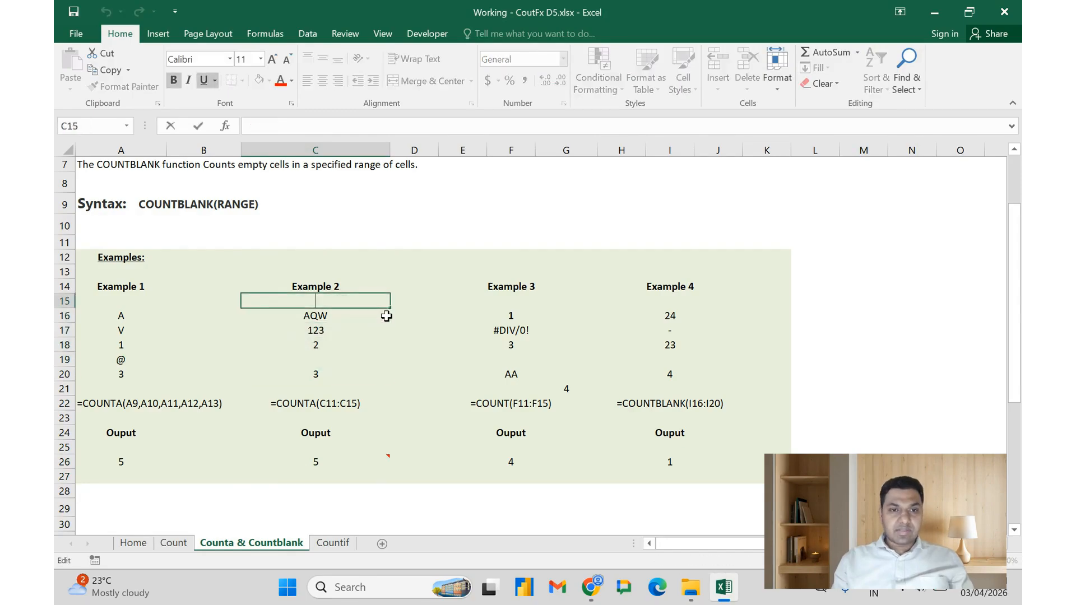
pyautogui.press('Return')
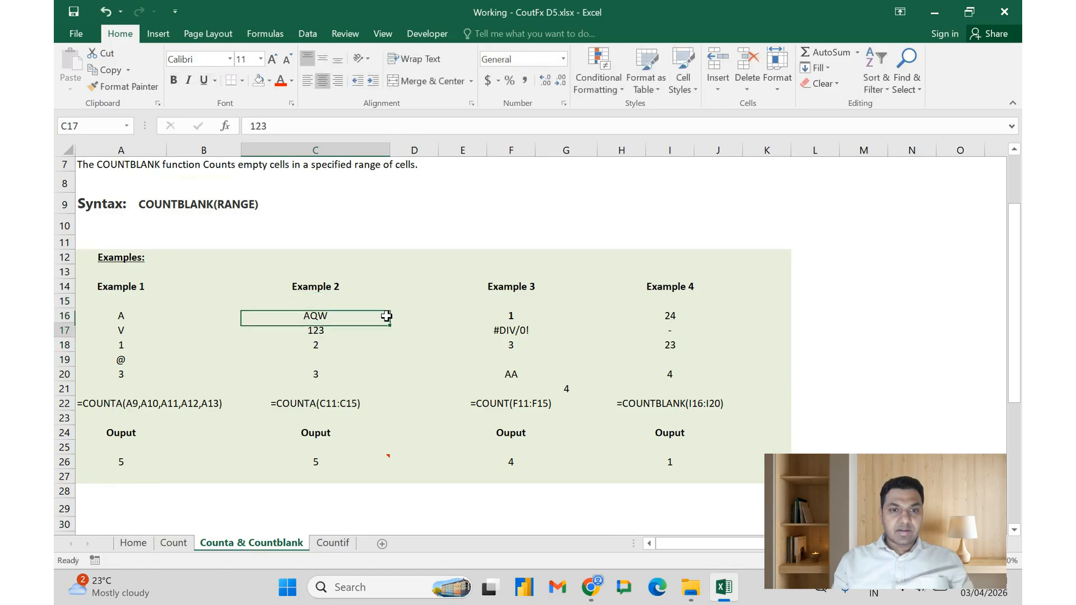
pyautogui.press('Down')
pyautogui.press('Down')
pyautogui.press('Down')
pyautogui.press('F2')
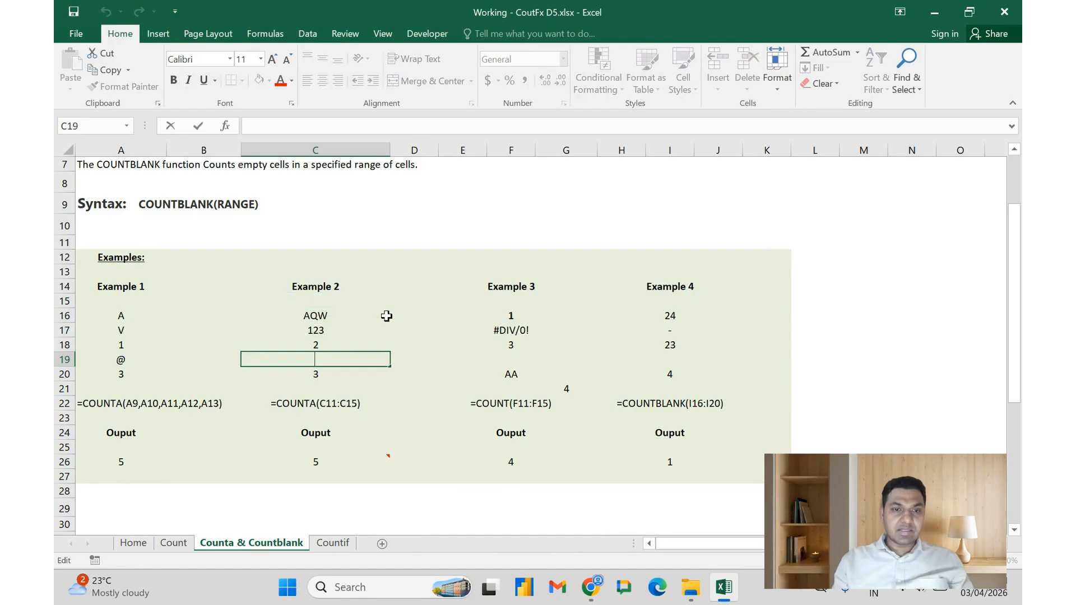
pyautogui.press('Return')
pyautogui.press('Down')
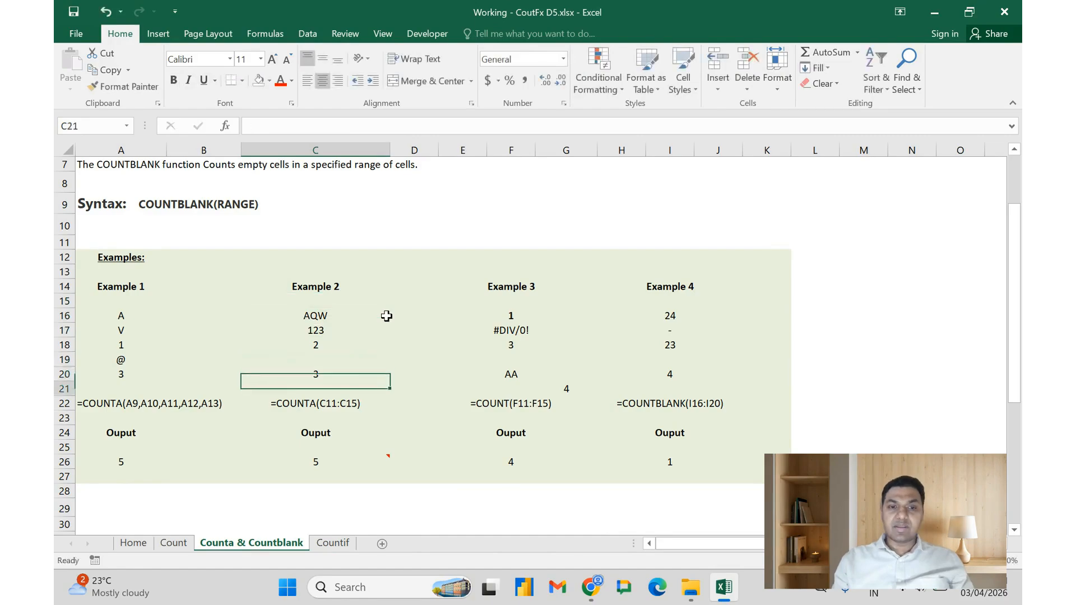
pyautogui.press('Down')
pyautogui.press('Down')
pyautogui.press('Down')
pyautogui.press('Down')
pyautogui.press('Down')
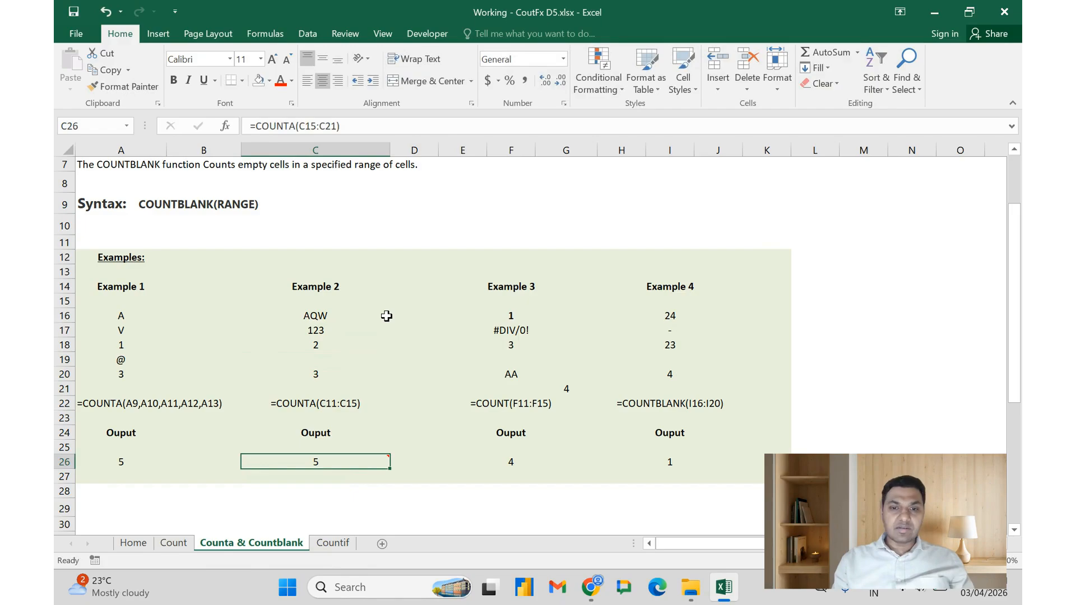
# Replace the Example 3 output formula in F26 with =COUNTA(F15:F21).
pyautogui.press('Right')
pyautogui.press('Right')
pyautogui.press('Right')
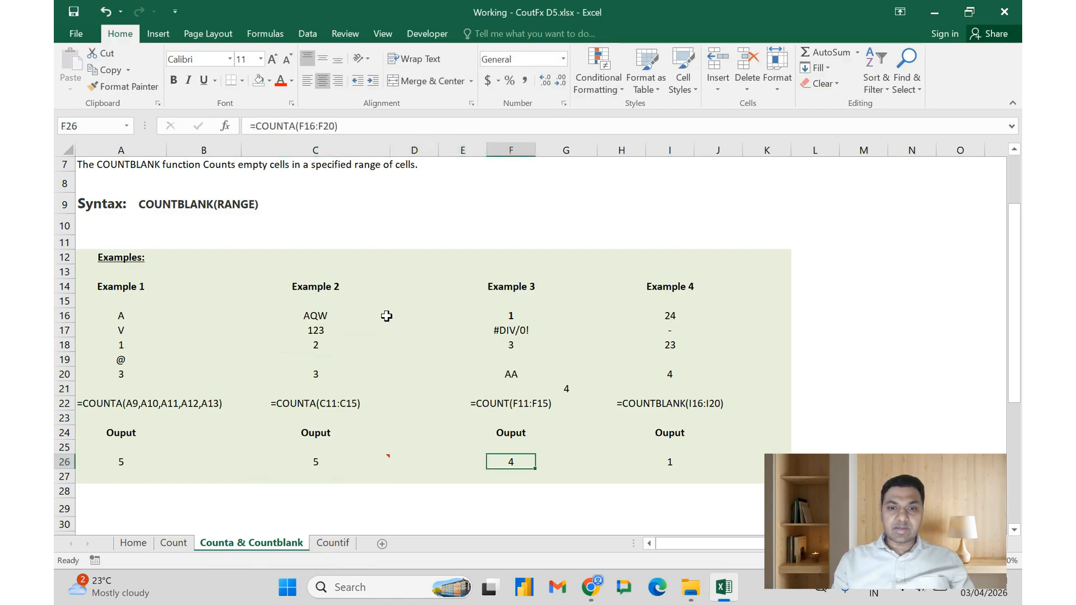
pyautogui.write('=count')
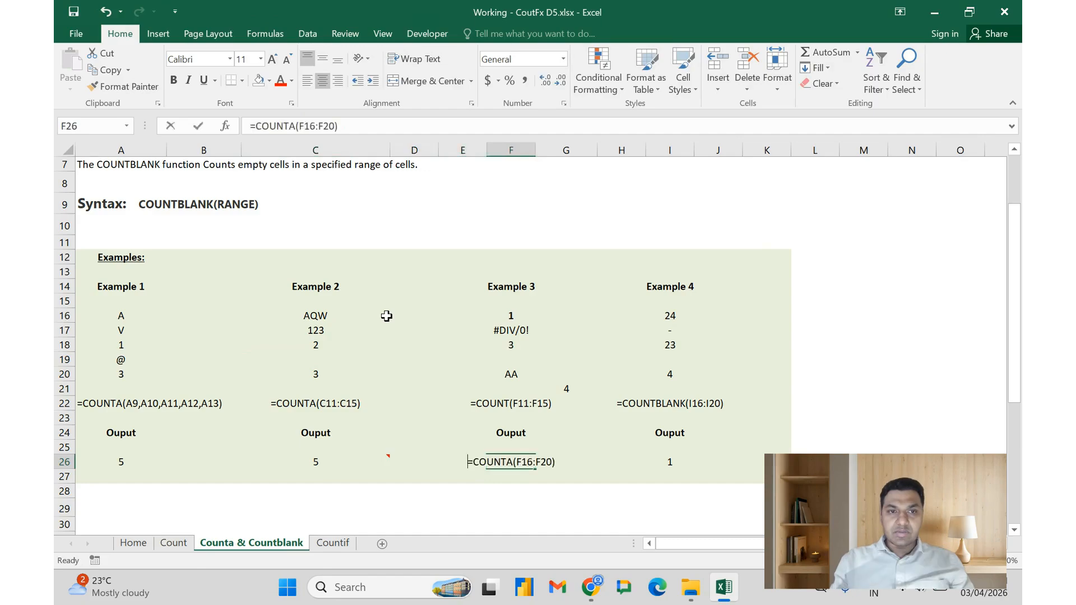
pyautogui.write('a(')
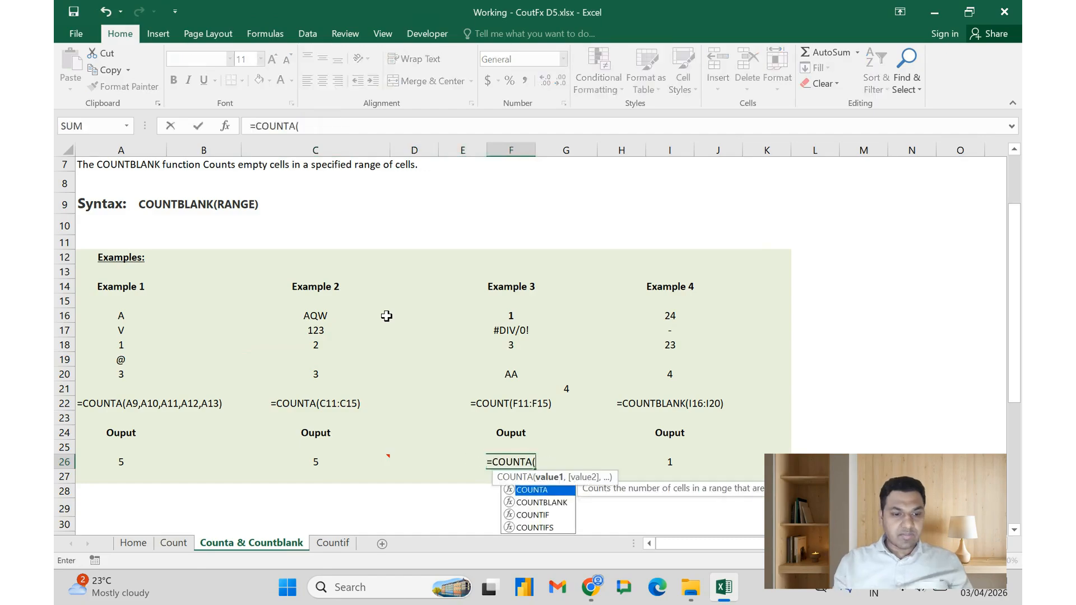
pyautogui.press('Up')
pyautogui.press('Up')
pyautogui.press('Up')
pyautogui.press('Up')
pyautogui.press('Up')
pyautogui.press('Up')
pyautogui.press('Up')
pyautogui.press('Up')
pyautogui.press('Up')
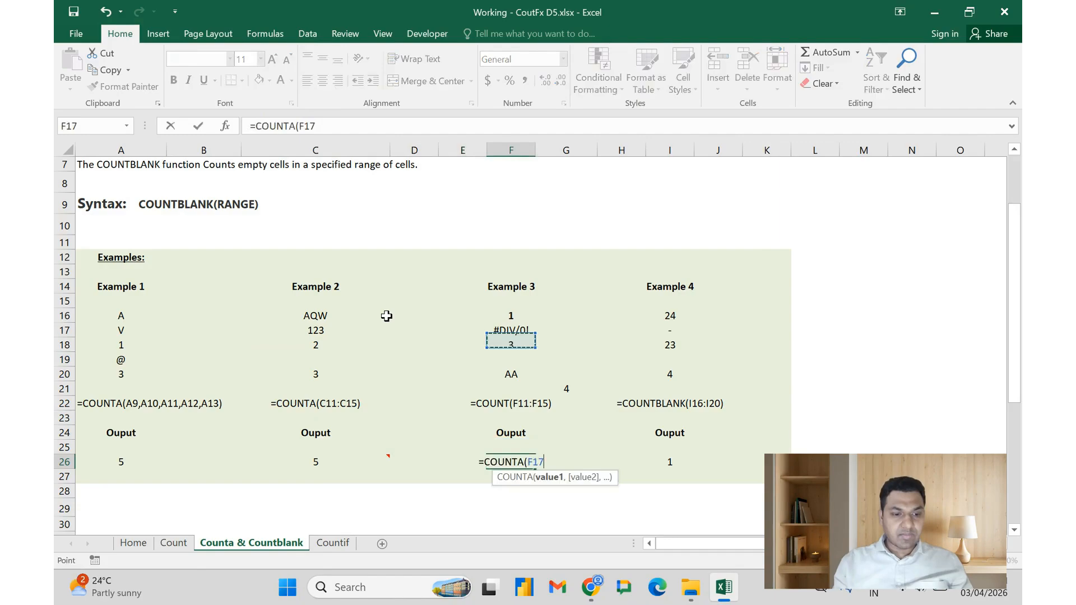
pyautogui.press('Up')
pyautogui.press('Up')
pyautogui.hotkey('shift', 'Down')
pyautogui.hotkey('shift', 'Down')
pyautogui.hotkey('shift', 'Down')
pyautogui.hotkey('shift', 'Down')
pyautogui.hotkey('shift', 'Down')
pyautogui.hotkey('shift', 'Down')
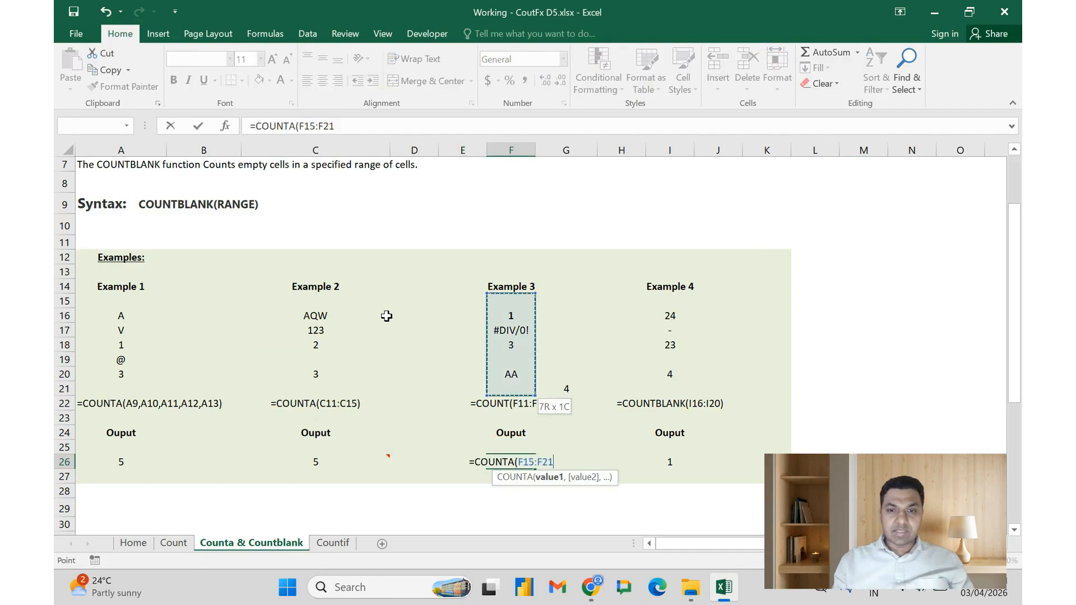
pyautogui.hotkey('ctrl', 'Return')
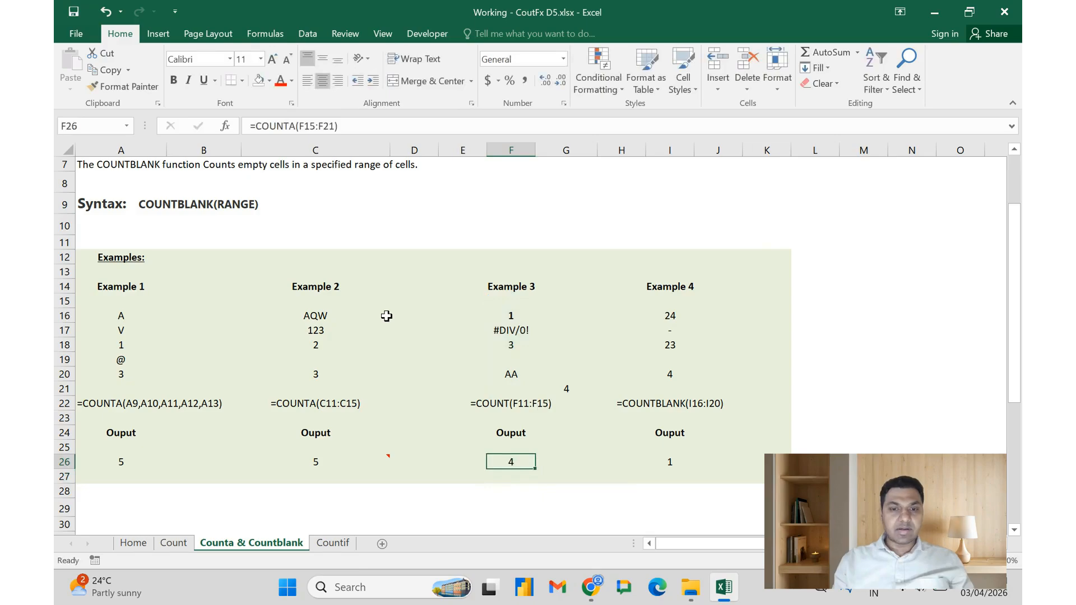
# Review the Example 3 entries in column F from the first value down to the blank cell F21.
pyautogui.press('Up')
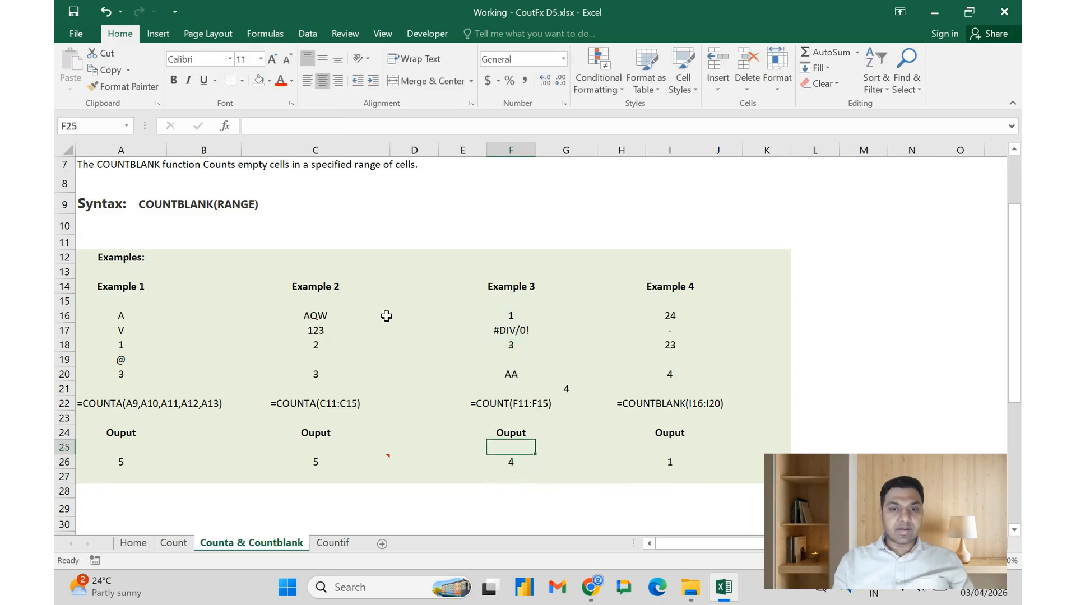
pyautogui.press('Up')
pyautogui.press('Up')
pyautogui.press('Up')
pyautogui.press('Up')
pyautogui.press('Up')
pyautogui.press('Up')
pyautogui.press('Up')
pyautogui.press('Up')
pyautogui.press('Down')
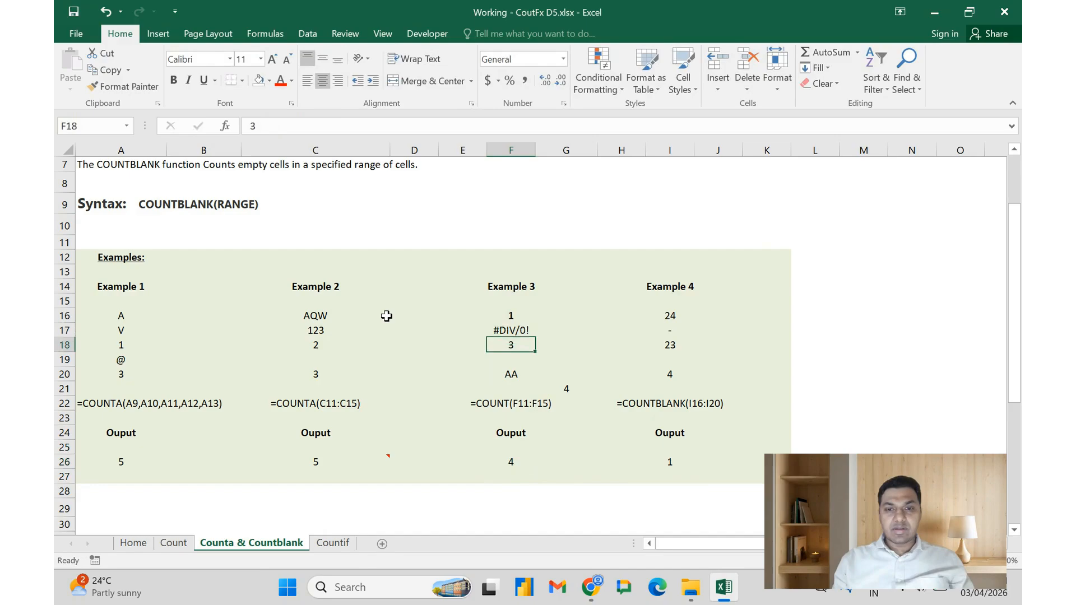
pyautogui.press('Down')
pyautogui.press('Down')
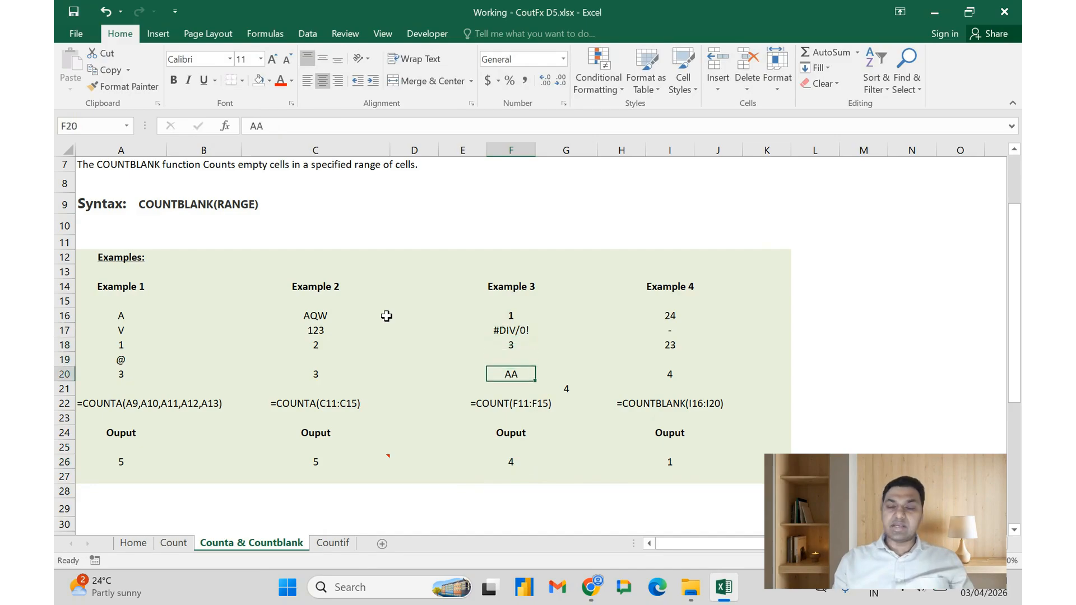
pyautogui.press('Down')
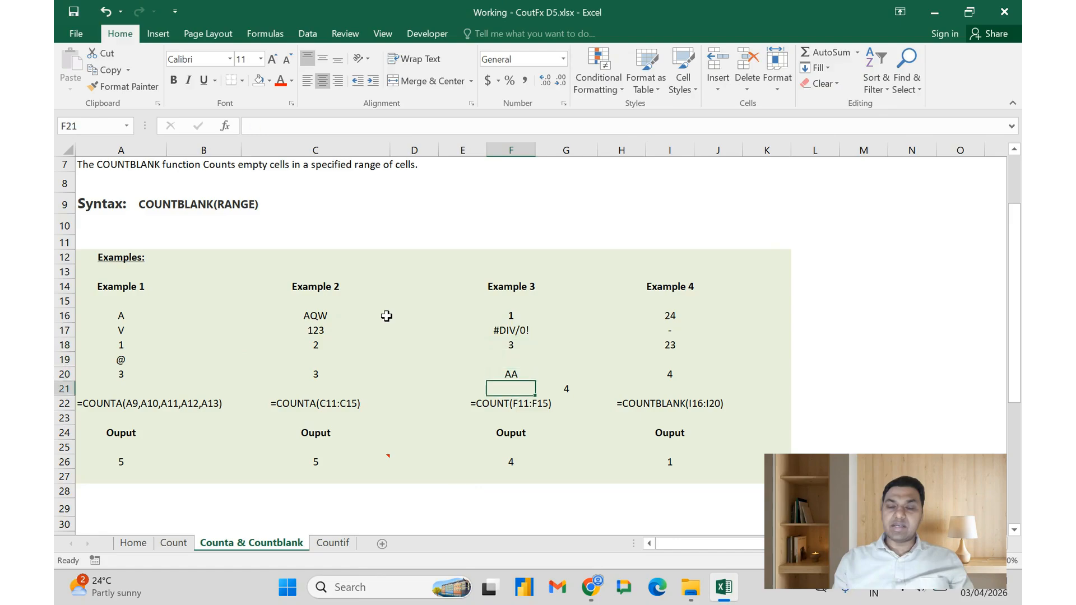
# Clear the existing Example 4 output in I26.
pyautogui.press('Right')
pyautogui.press('Right')
pyautogui.press('Right')
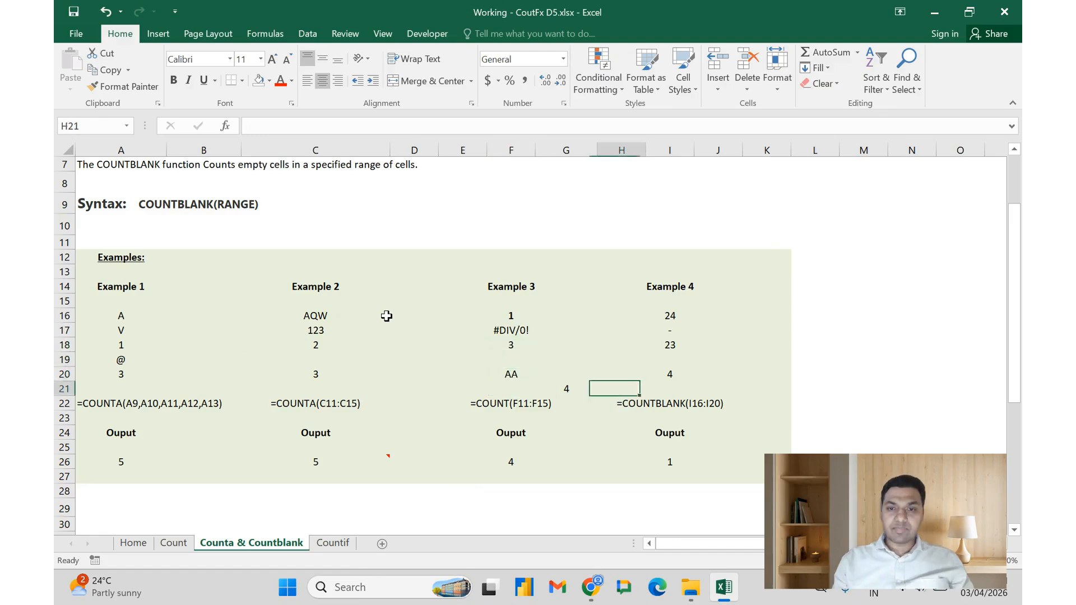
pyautogui.press('Up')
pyautogui.press('Up')
pyautogui.press('Up')
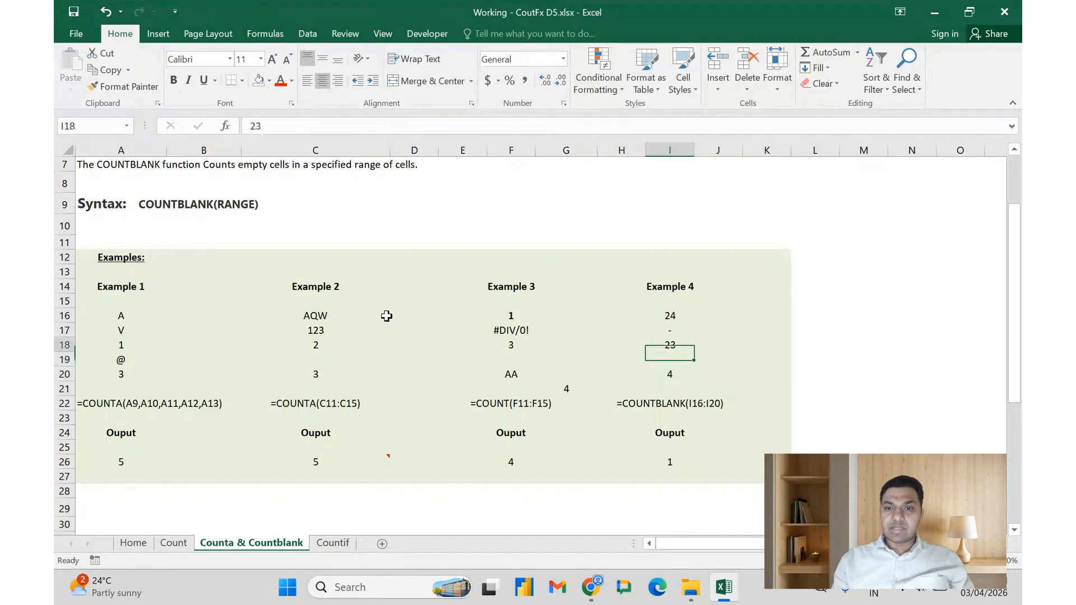
pyautogui.press('Down')
pyautogui.press('Down')
pyautogui.press('Down')
pyautogui.press('Down')
pyautogui.press('Down')
pyautogui.press('Down')
pyautogui.press('Down')
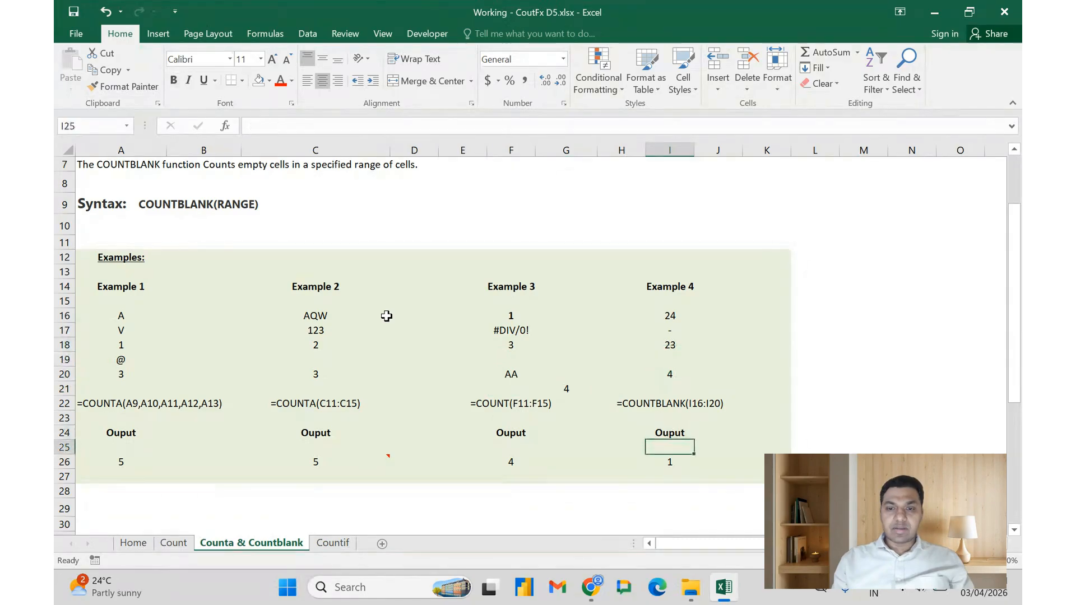
pyautogui.press('Down')
pyautogui.press('Delete')
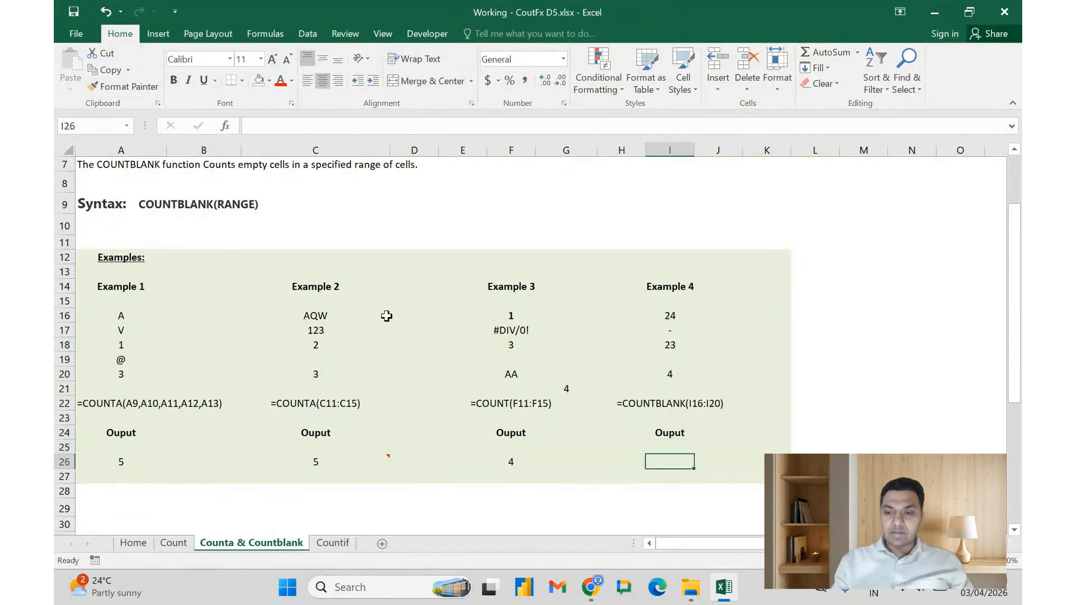
# Enter =COUNTBLANK(I15:I21) as the Example 4 output in I26.
pyautogui.write('=coun')
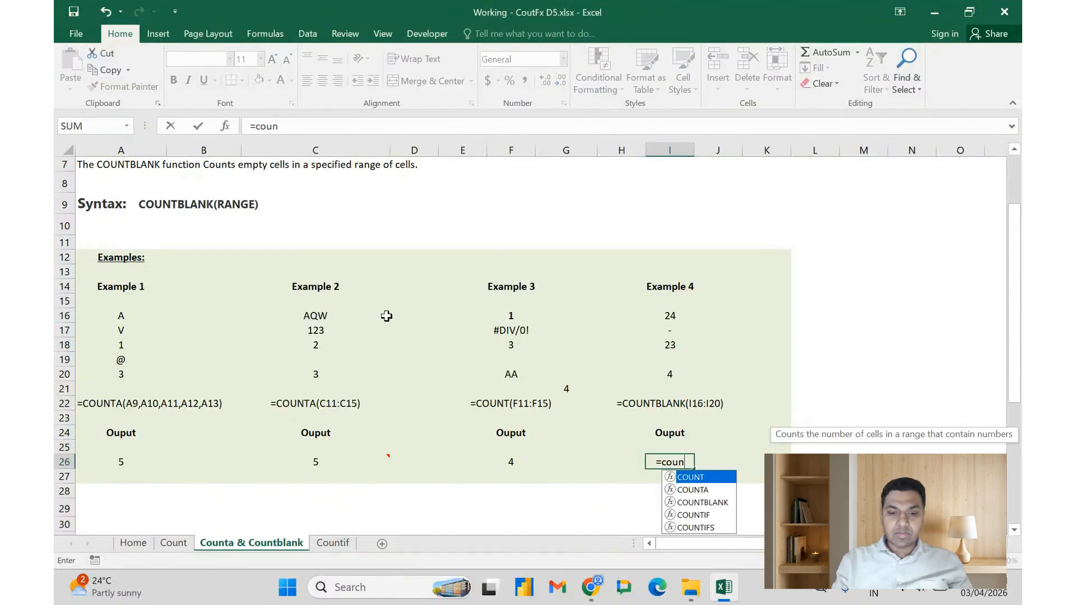
pyautogui.press('Down')
pyautogui.press('Down')
pyautogui.press('Tab')
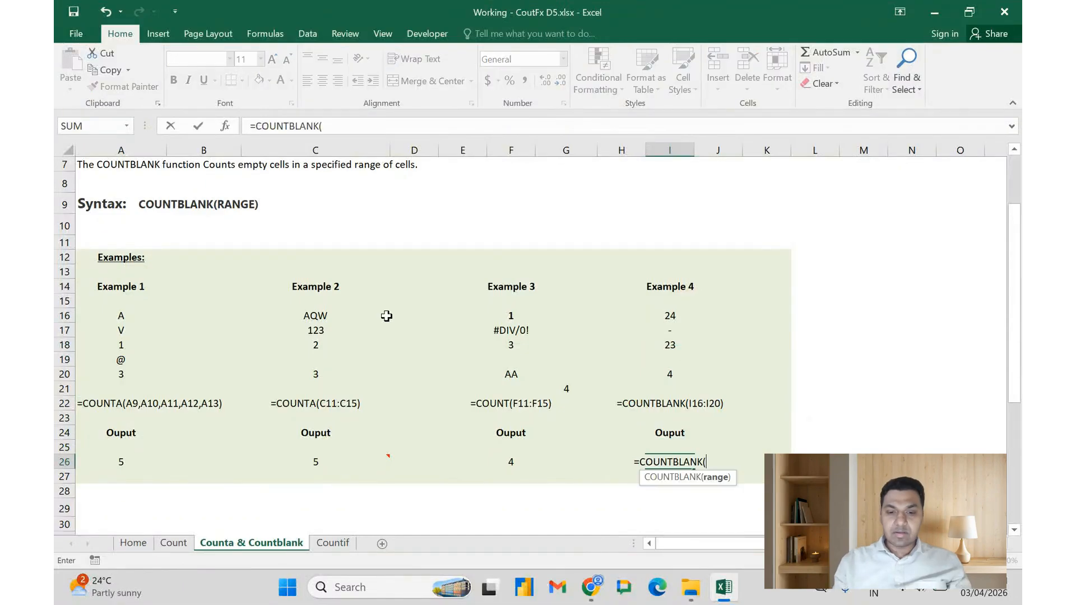
pyautogui.press('Up')
pyautogui.press('Up')
pyautogui.press('Up')
pyautogui.press('Up')
pyautogui.press('Up')
pyautogui.press('Up')
pyautogui.press('Up')
pyautogui.press('Up')
pyautogui.press('Up')
pyautogui.press('Up')
pyautogui.press('Up')
pyautogui.hotkey('shift', 'Down')
pyautogui.hotkey('shift', 'Down')
pyautogui.hotkey('shift', 'Down')
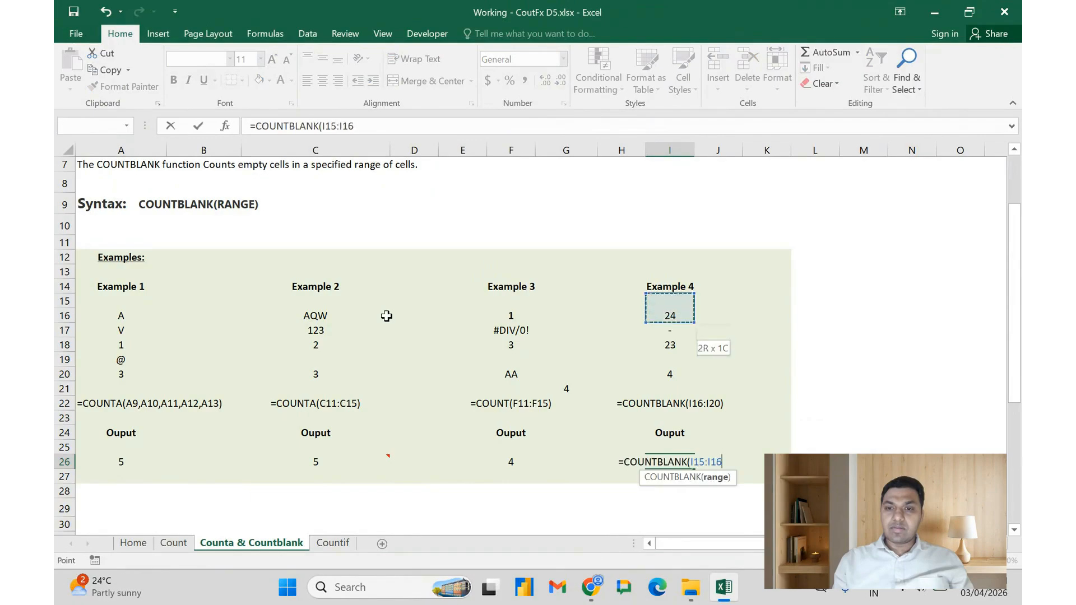
pyautogui.hotkey('shift', 'Down')
pyautogui.hotkey('shift', 'Down')
pyautogui.hotkey('shift', 'Down')
pyautogui.hotkey('ctrl', 'Return')
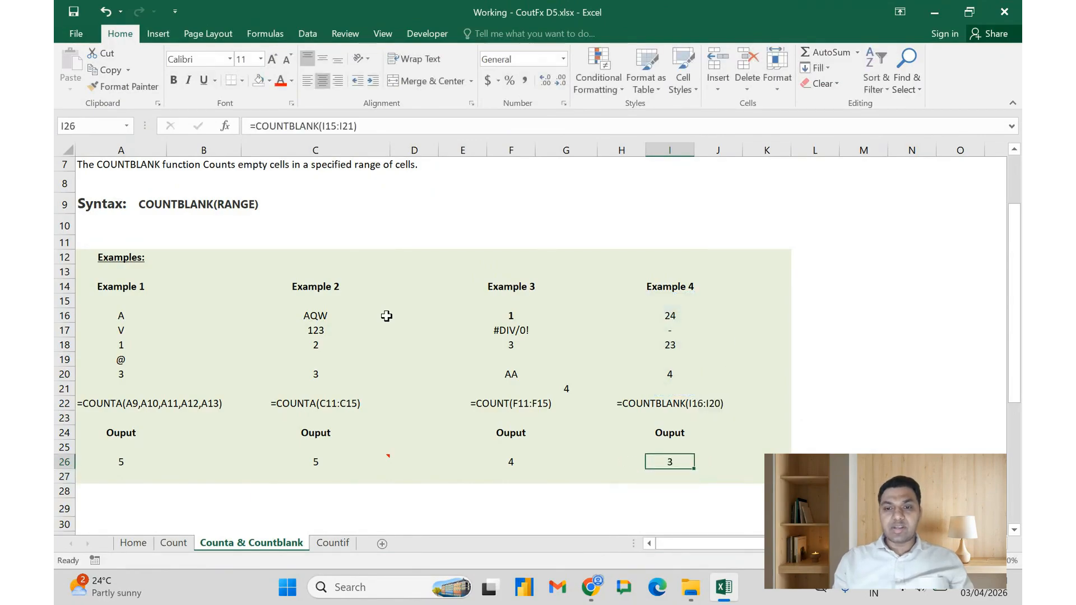
# Check the blank cell I21 at the end of the Example 4 range and return to the output cell I26.
pyautogui.press('Up')
pyautogui.press('Up')
pyautogui.press('Up')
pyautogui.press('Up')
pyautogui.press('Up')
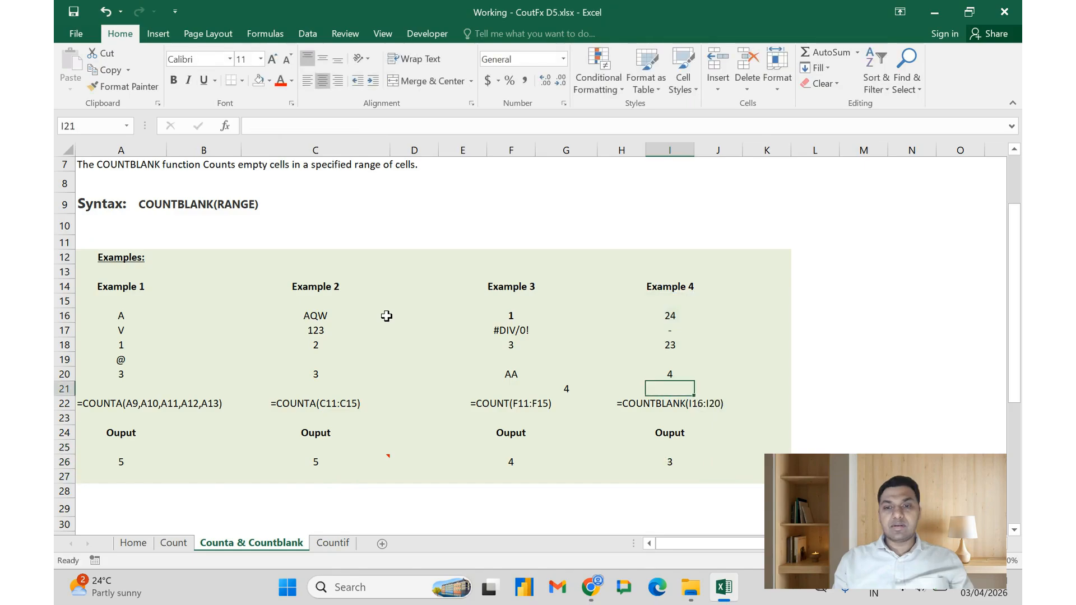
pyautogui.press('Down')
pyautogui.press('Down')
pyautogui.press('Down')
pyautogui.press('Down')
pyautogui.press('Down')
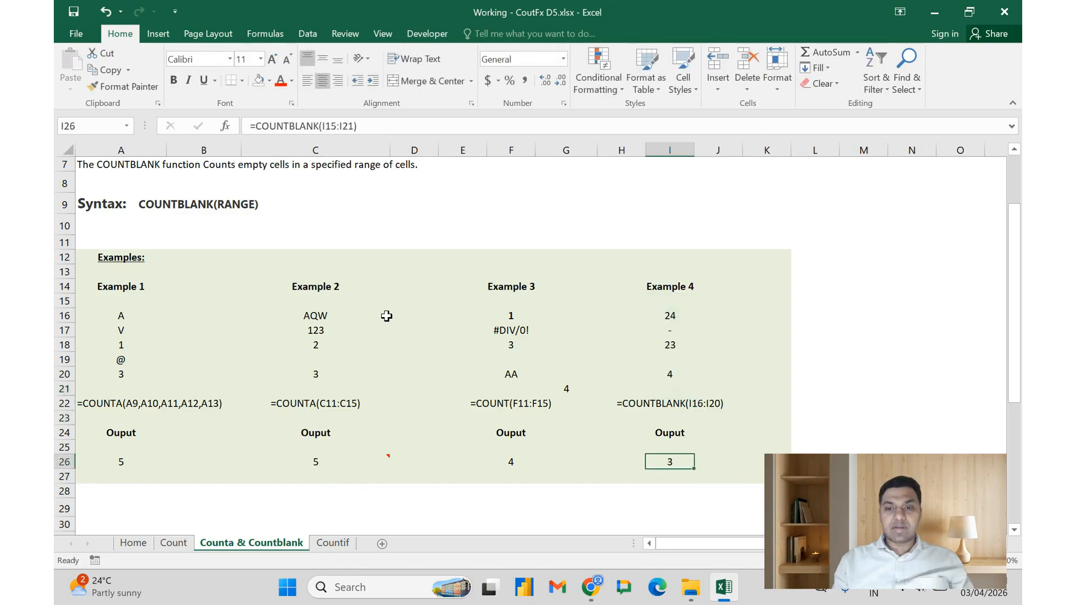
# Apply all borders to the Example 4 range I15:I21.
pyautogui.press('Up')
pyautogui.press('Up')
pyautogui.press('Up')
pyautogui.press('Up')
pyautogui.press('Up')
pyautogui.press('Up')
pyautogui.press('Up')
pyautogui.press('Up')
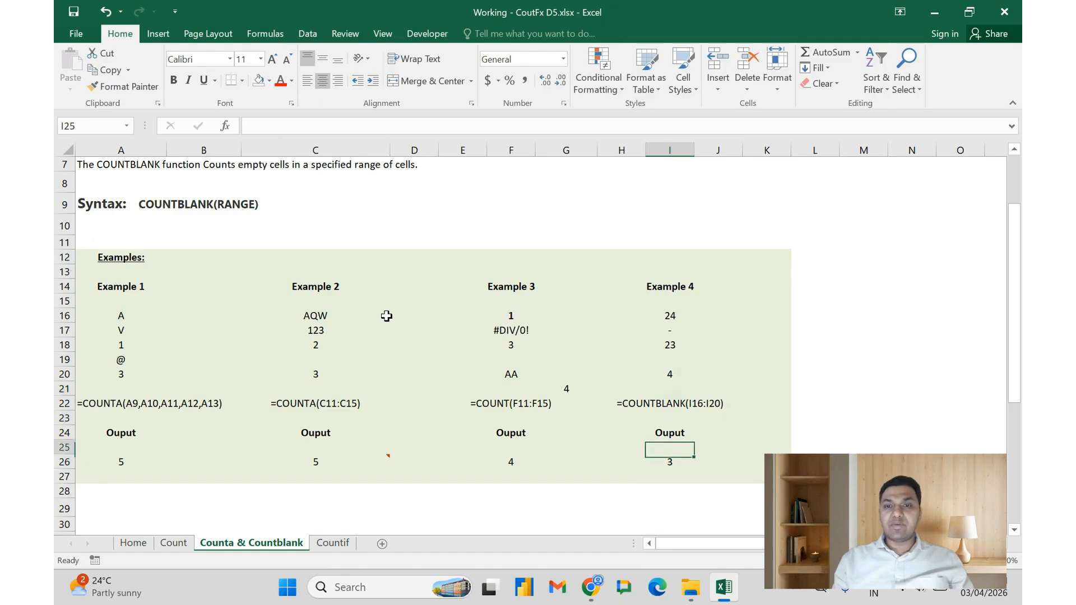
pyautogui.press('Up')
pyautogui.press('Up')
pyautogui.press('Up')
pyautogui.hotkey('shift', 'Down')
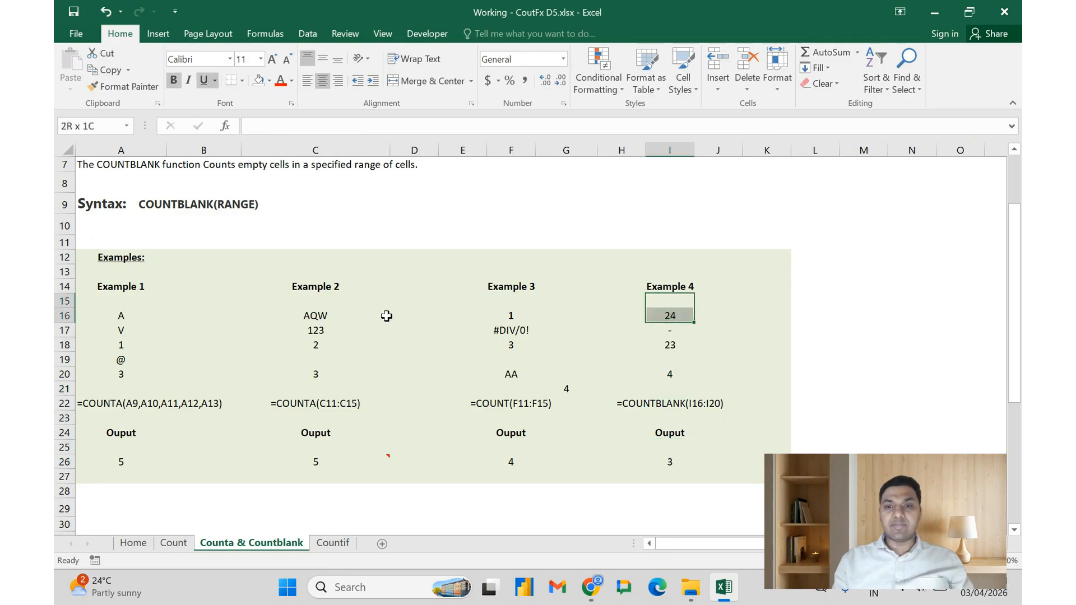
pyautogui.hotkey('shift', 'Down')
pyautogui.hotkey('shift', 'Down')
pyautogui.hotkey('shift', 'Down')
pyautogui.hotkey('shift', 'Down')
pyautogui.hotkey('shift', 'Down')
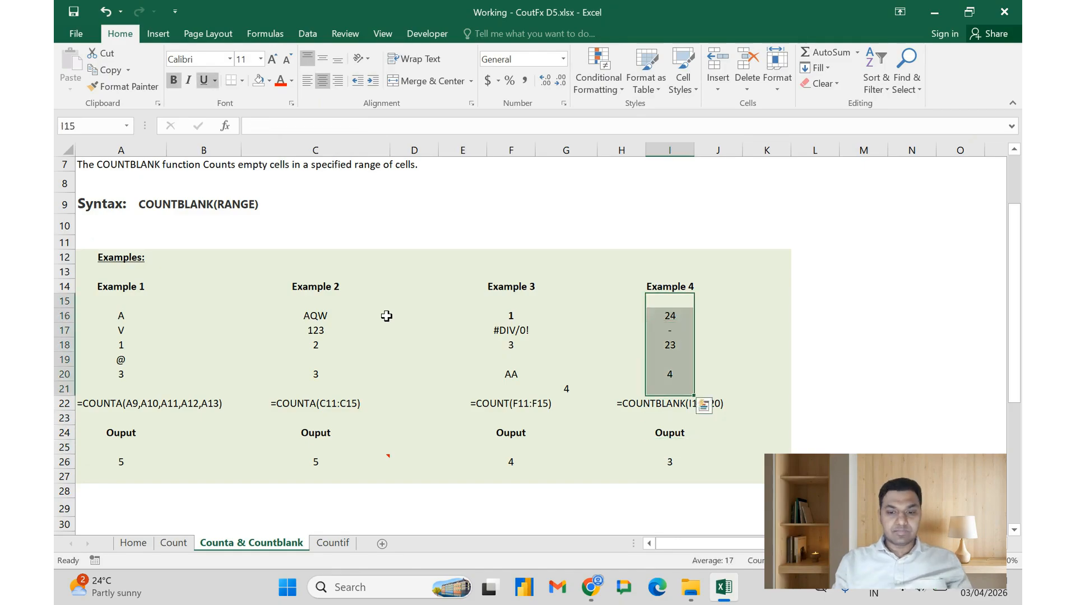
pyautogui.hotkey('alt', 'h')
pyautogui.press('b')
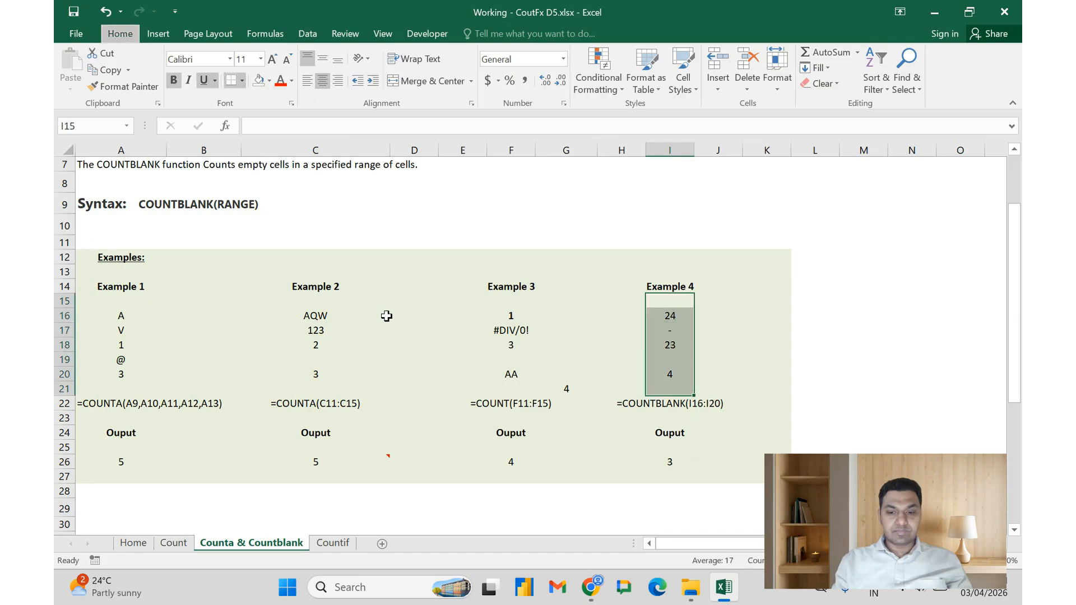
pyautogui.press('a')
pyautogui.press('Up')
pyautogui.press('Down')
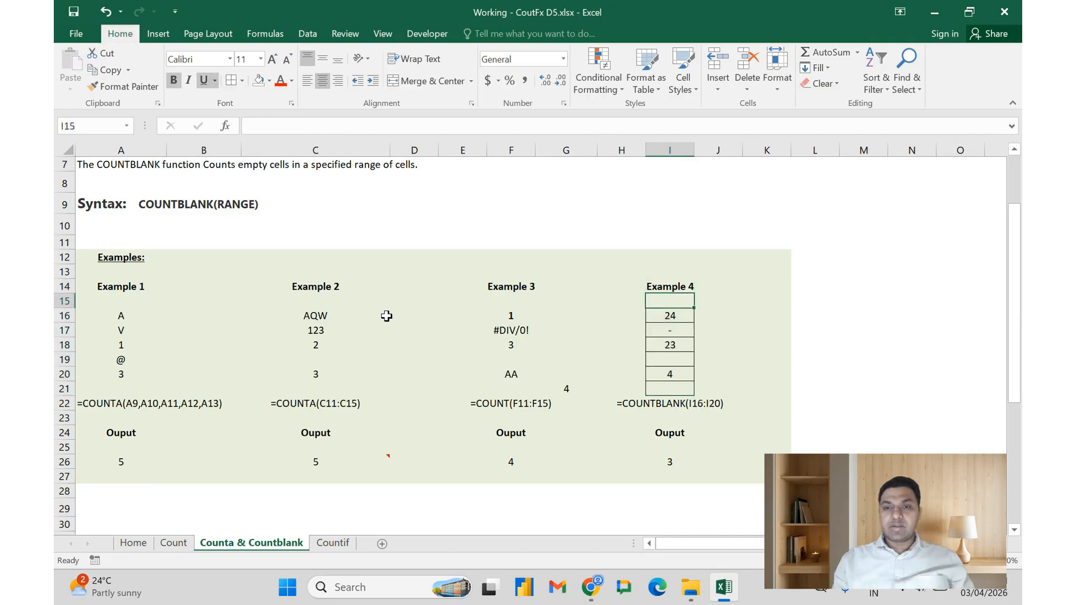
# Review the blank cells I19 and I21 in the bordered Example 4 range, ending at the output cell I26.
pyautogui.press('Down')
pyautogui.press('Down')
pyautogui.press('Down')
pyautogui.press('Down')
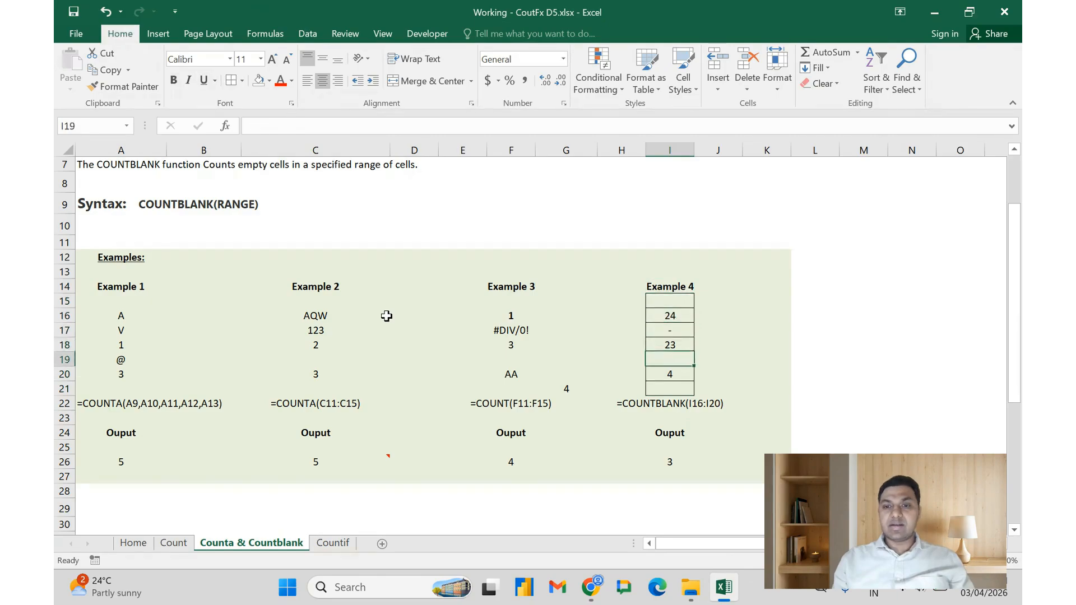
pyautogui.press('Down')
pyautogui.press('Down')
pyautogui.press('Down')
pyautogui.press('Down')
pyautogui.press('Down')
pyautogui.press('Down')
pyautogui.press('Down')
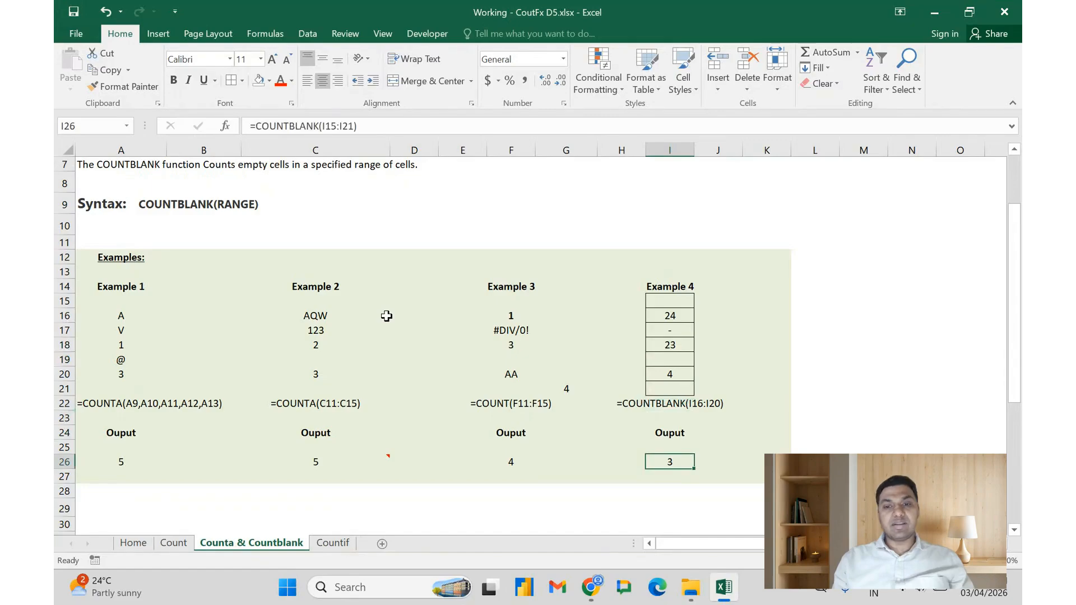
# Return to the start of the sheet, switch to the Countif sheet and select the function description in A3.
pyautogui.hotkey('ctrl', 'Home')
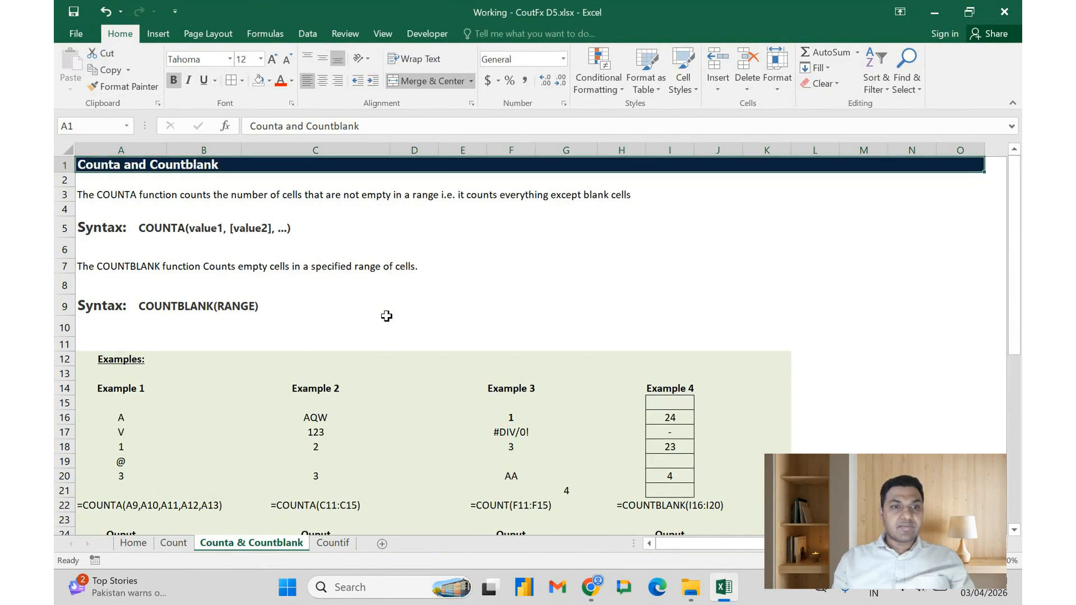
pyautogui.hotkey('ctrl', 'pagedown')
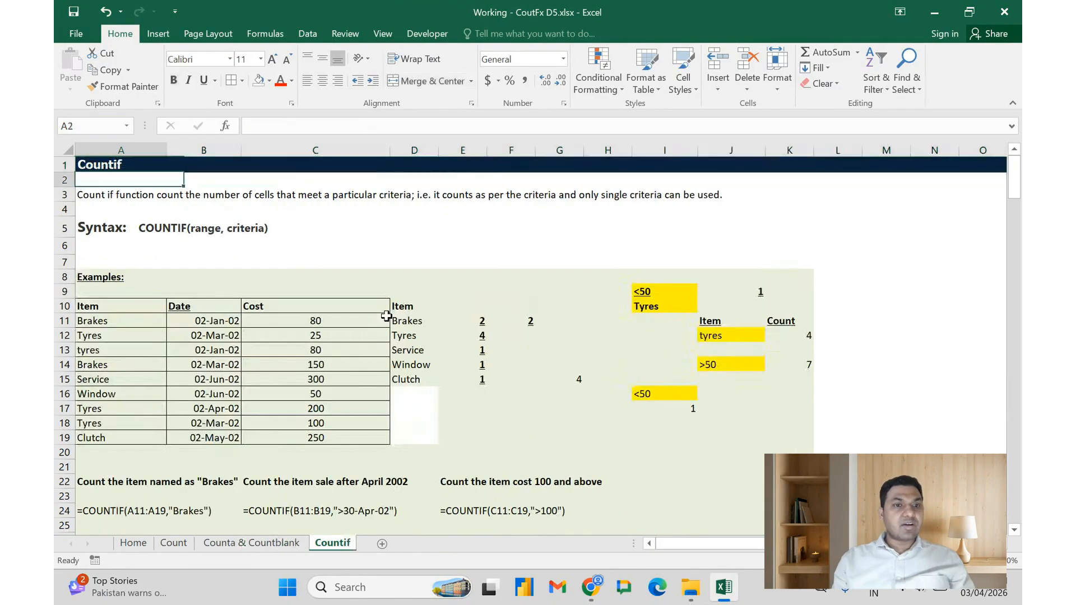
pyautogui.press('Down')
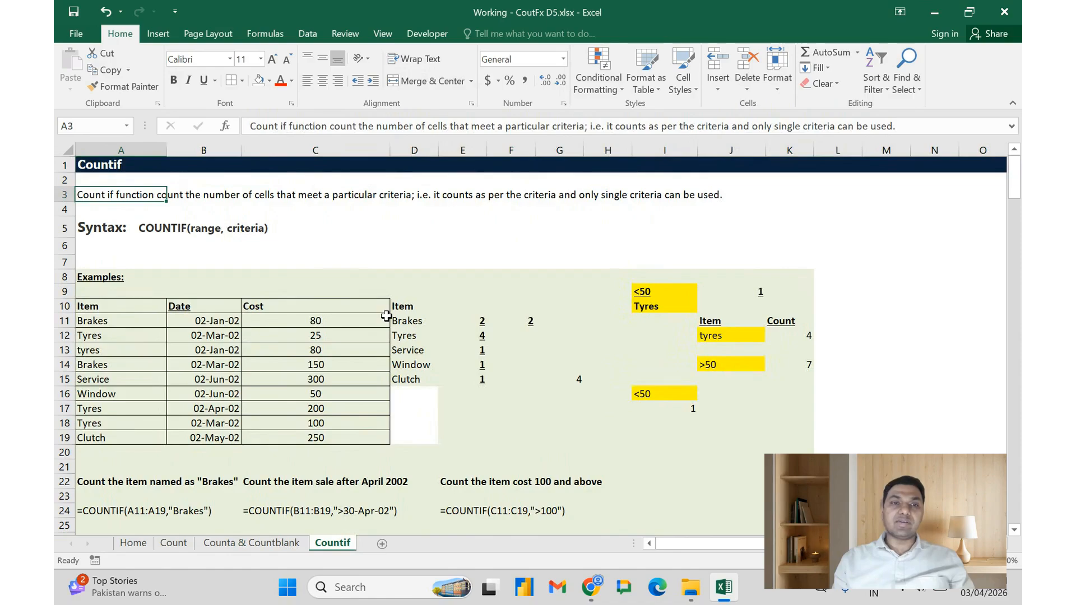
# Select the sample data table A10:C19, including its Item, Date and Cost headers.
pyautogui.press('Down')
pyautogui.press('Down')
pyautogui.press('Down')
pyautogui.press('Down')
pyautogui.press('Down')
pyautogui.press('Down')
pyautogui.press('Down')
pyautogui.press('Down')
pyautogui.press('Down')
pyautogui.press('Down')
pyautogui.press('Down')
pyautogui.press('Up')
pyautogui.press('Up')
pyautogui.press('Up')
pyautogui.press('Up')
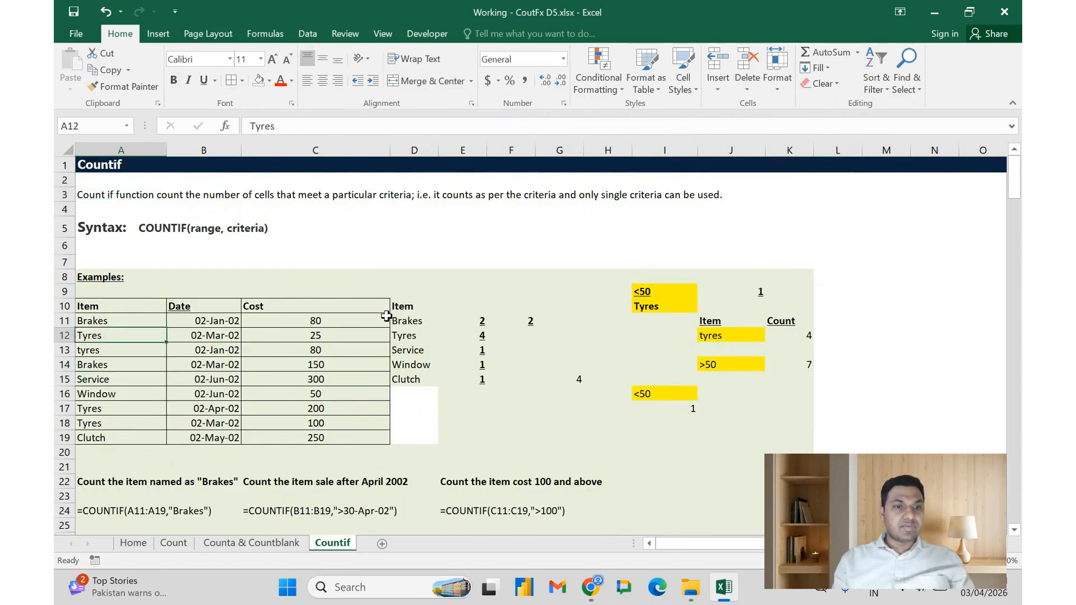
pyautogui.hotkey('shift', 'Right')
pyautogui.hotkey('shift', 'Right')
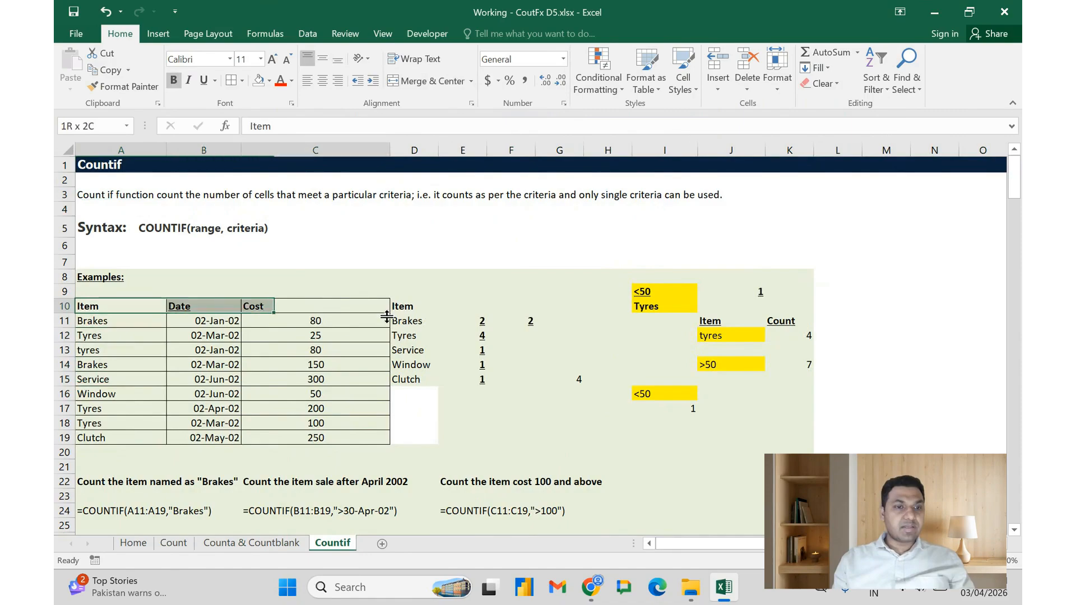
pyautogui.hotkey('shift', 'Down')
pyautogui.hotkey('shift', 'Down')
pyautogui.hotkey('shift', 'Down')
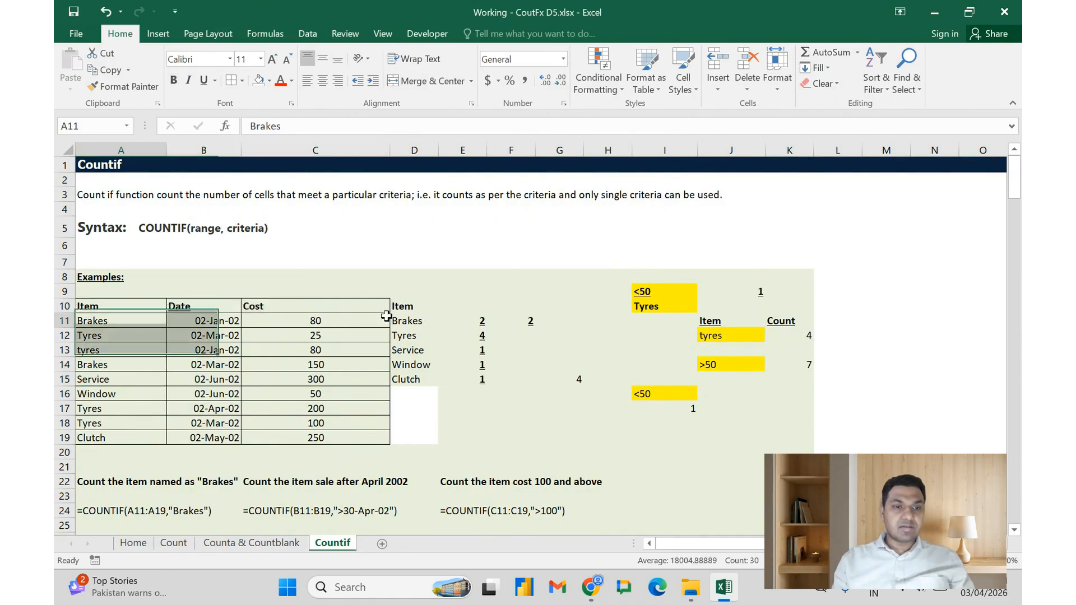
# Collapse the table selection and go across the Item, Date and Cost columns to examine the sample data.
pyautogui.hotkey('shift', 'Up')
pyautogui.hotkey('shift', 'Up')
pyautogui.hotkey('shift', 'Up')
pyautogui.hotkey('shift', 'Left')
pyautogui.press('Down')
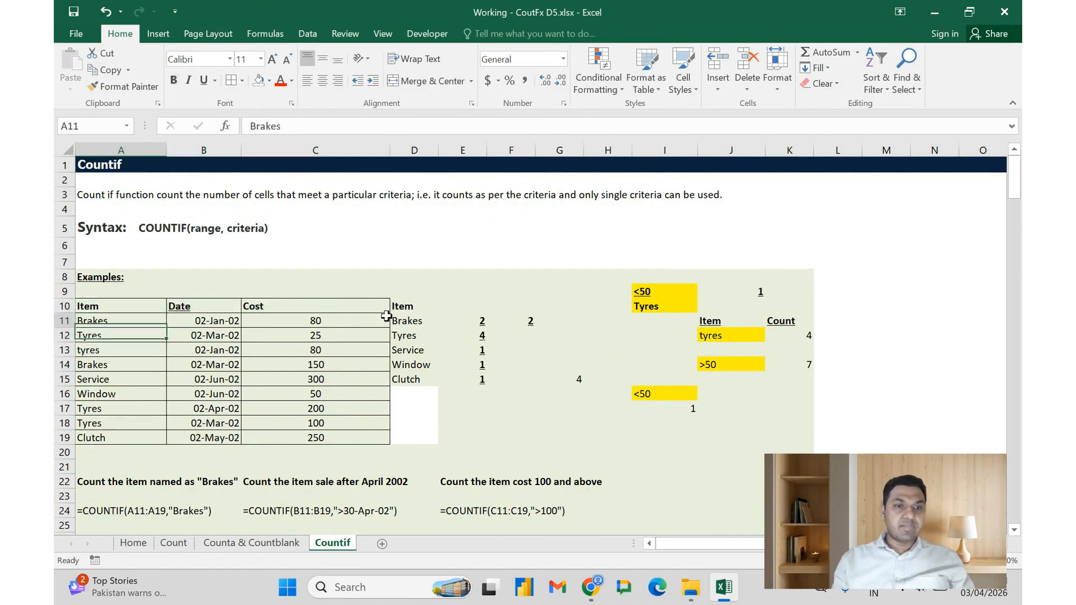
pyautogui.press('Right')
pyautogui.press('Right')
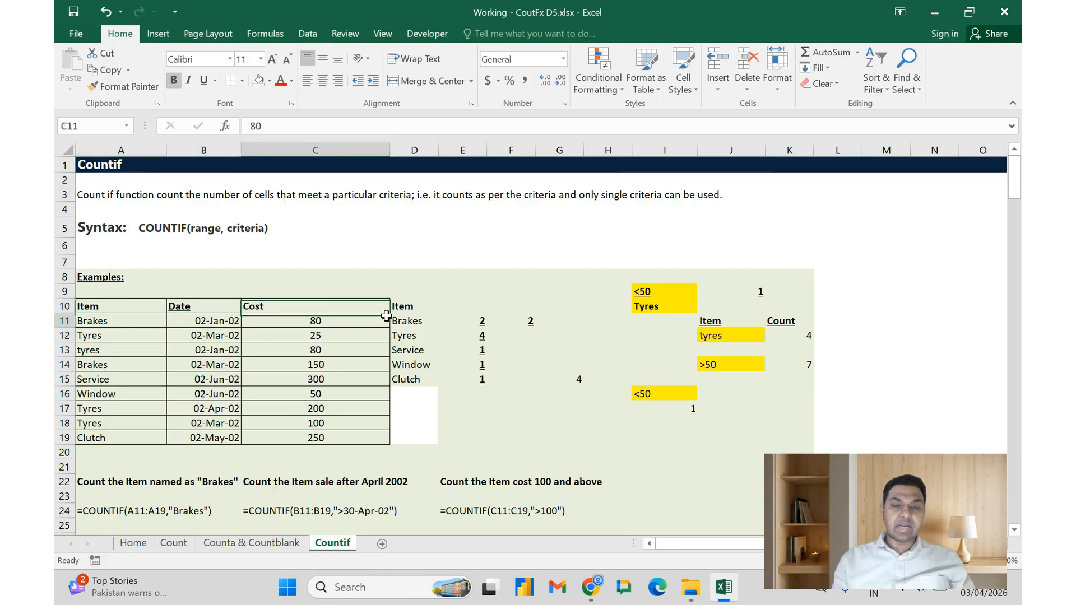
# Select the item names from Brakes to Clutch in D11:D15 that serve as counting criteria.
pyautogui.press('Right')
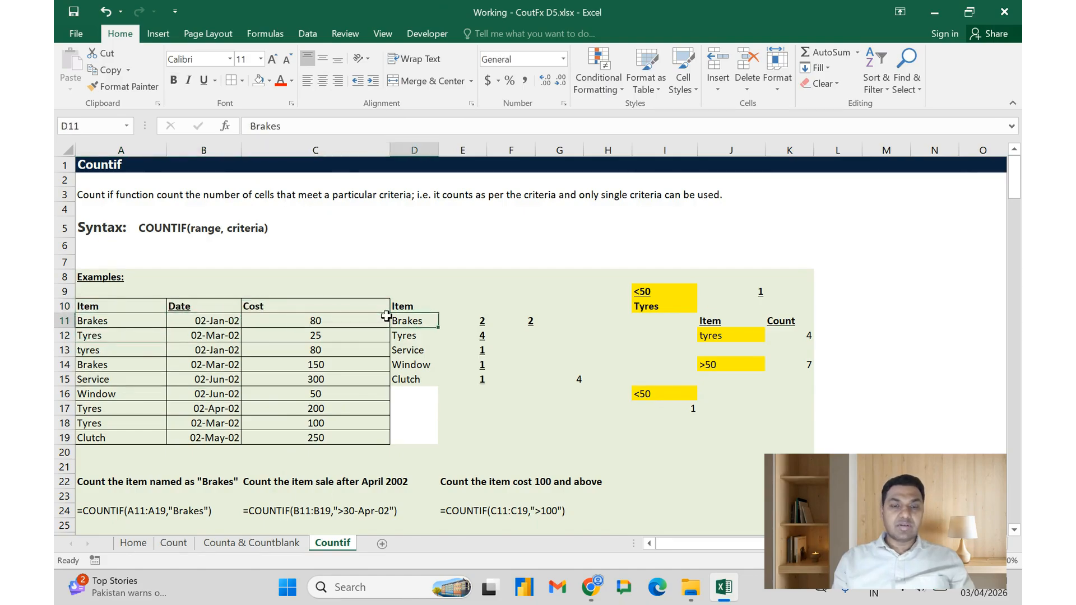
pyautogui.hotkey('shift', 'Down')
pyautogui.hotkey('shift', 'Down')
pyautogui.hotkey('shift', 'Down')
pyautogui.hotkey('shift', 'Down')
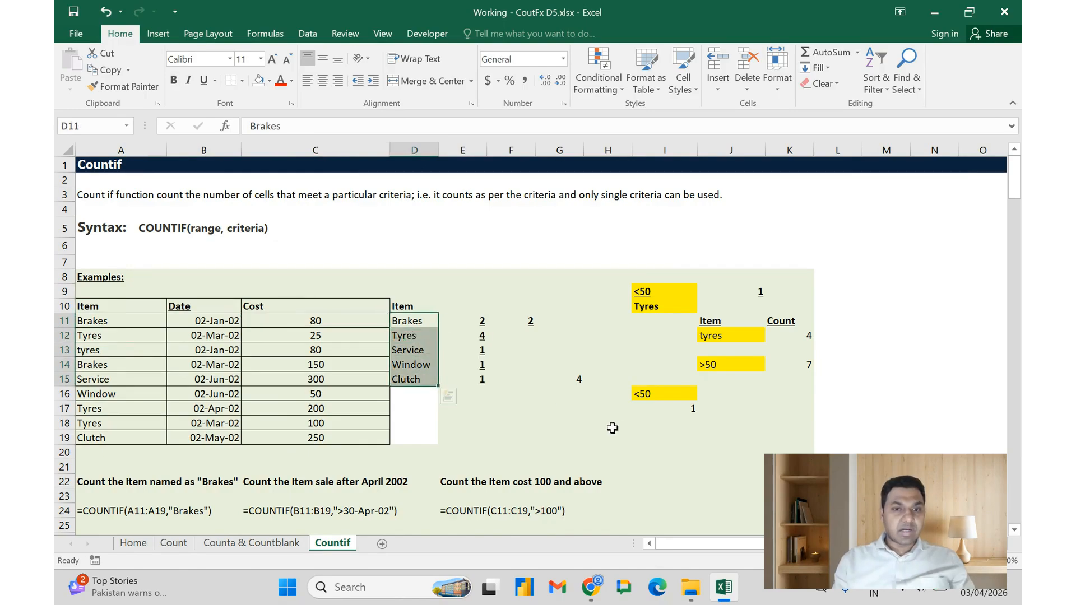
# Clear the existing formulas and results from the range E11:G15.
pyautogui.press('Right')
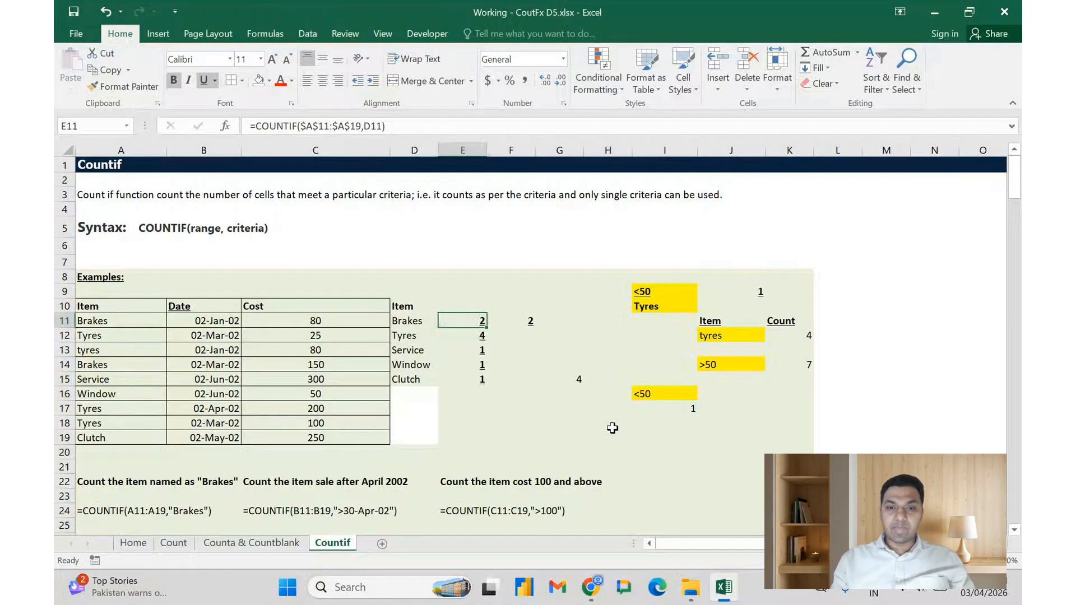
pyautogui.press('Right')
pyautogui.press('Left')
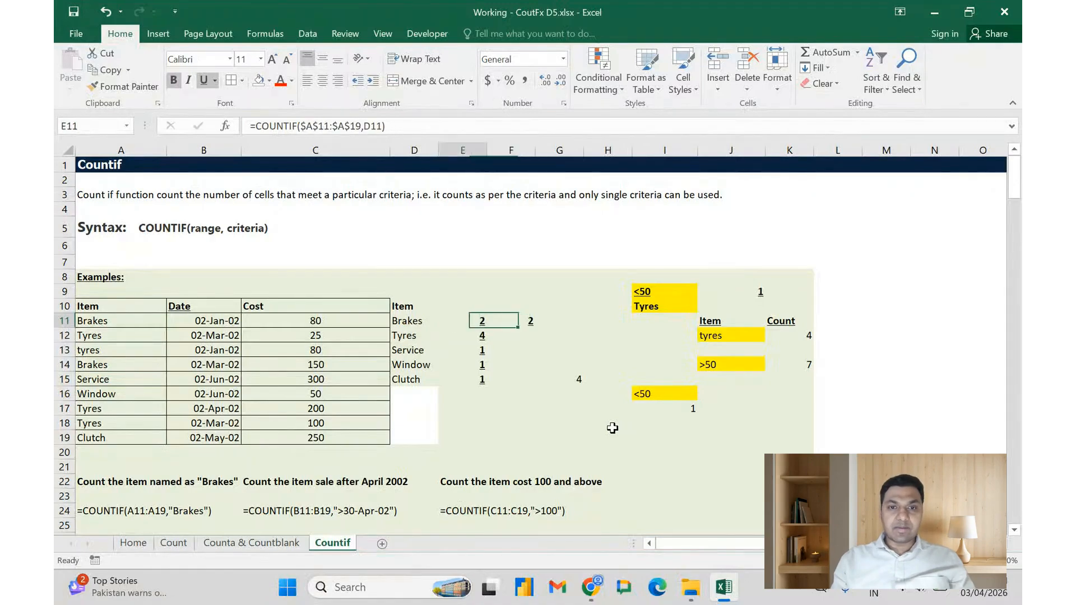
pyautogui.hotkey('shift', 'Right')
pyautogui.hotkey('shift', 'Right')
pyautogui.hotkey('shift', 'Down')
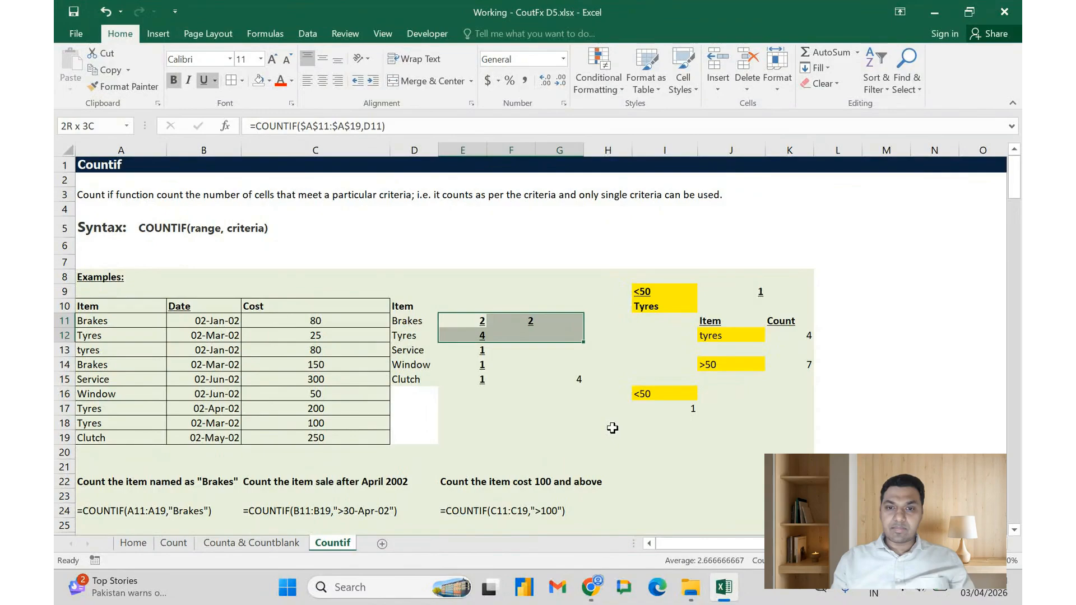
pyautogui.hotkey('shift', 'Down')
pyautogui.hotkey('shift', 'Down')
pyautogui.hotkey('shift', 'Down')
pyautogui.press('Delete')
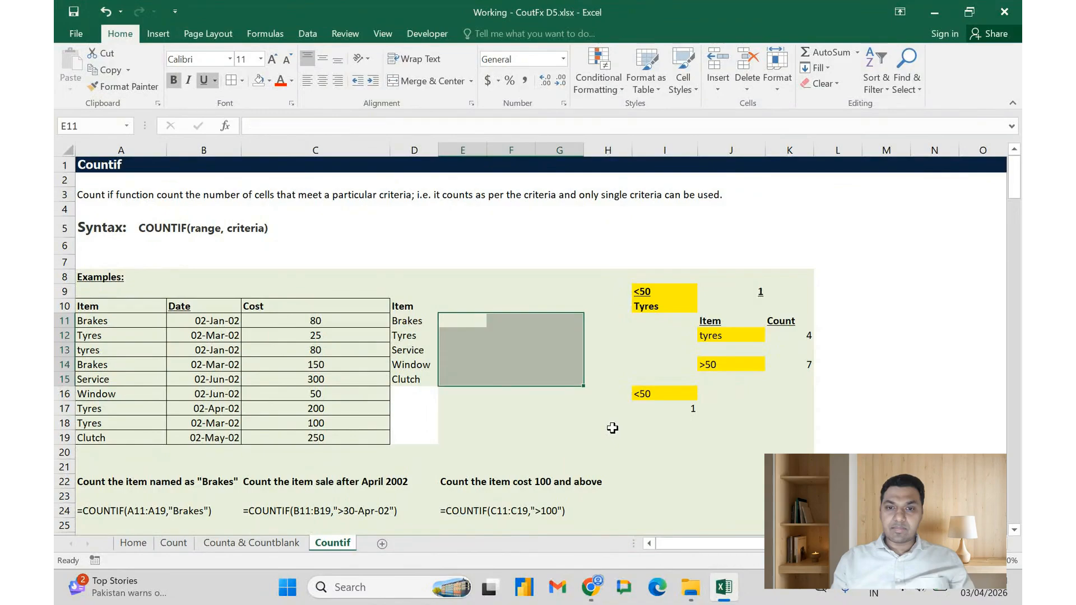
# Enter =COUNTIF($A$11:$A$19,D11) in E11 to count Brakes, keeping the item range absolute.
pyautogui.hotkey('shift', 'BackSpace')
pyautogui.write('=cou')
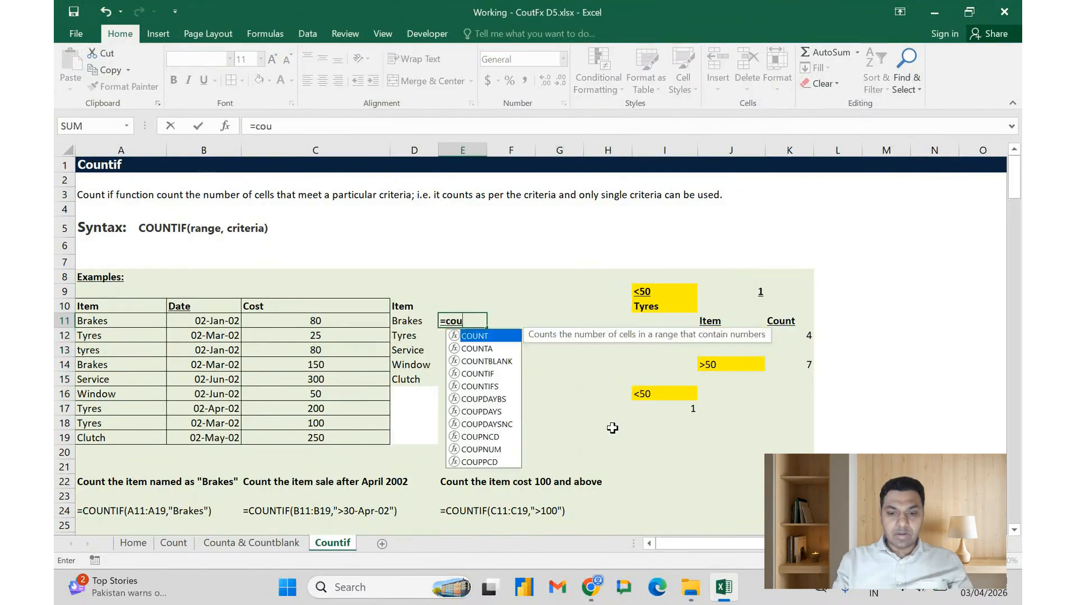
pyautogui.write('nt')
pyautogui.press('Down')
pyautogui.press('Down')
pyautogui.press('Down')
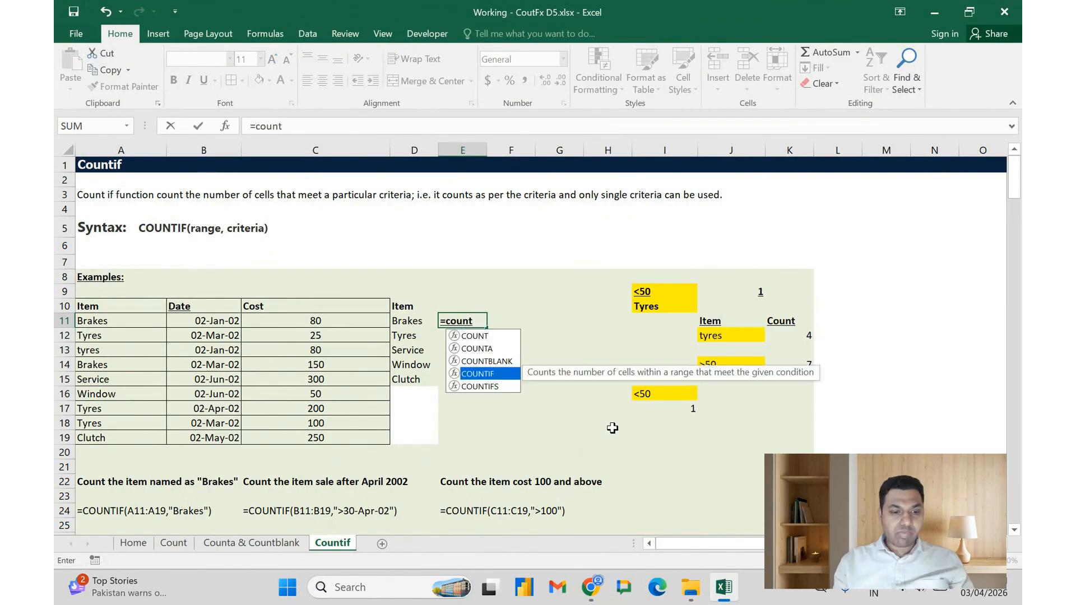
pyautogui.press('Tab')
pyautogui.press('Left')
pyautogui.press('Left')
pyautogui.press('Left')
pyautogui.press('Left')
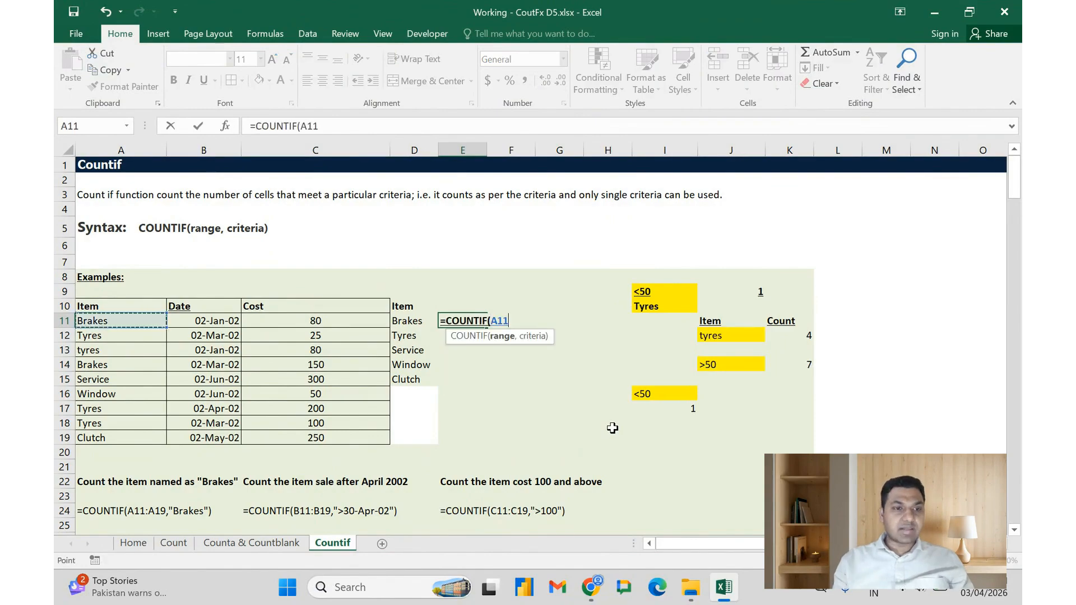
pyautogui.hotkey('ctrl', 'shift', 'Down')
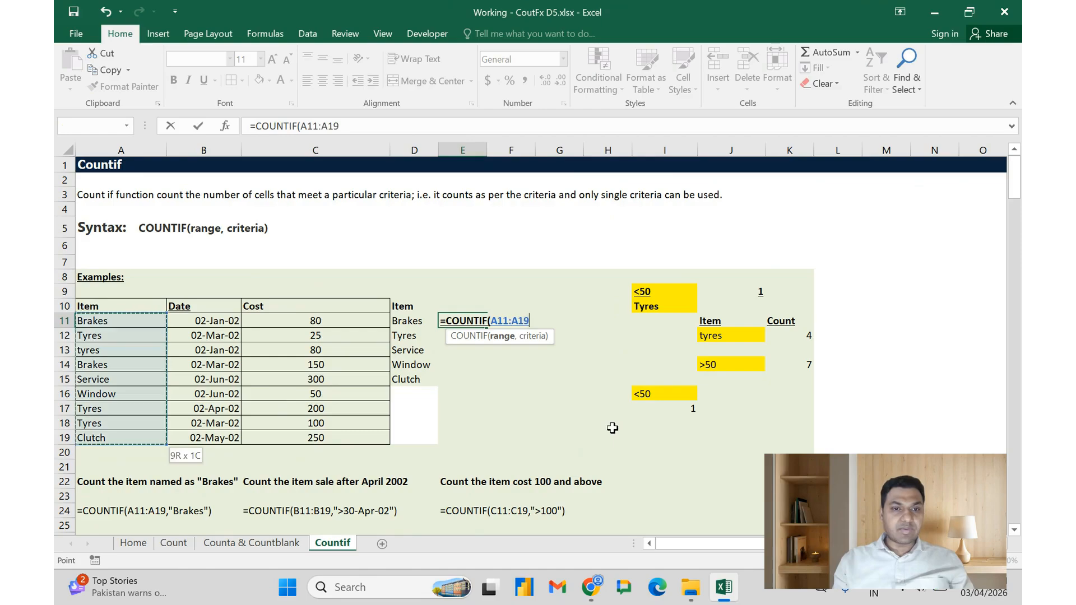
pyautogui.press('F4')
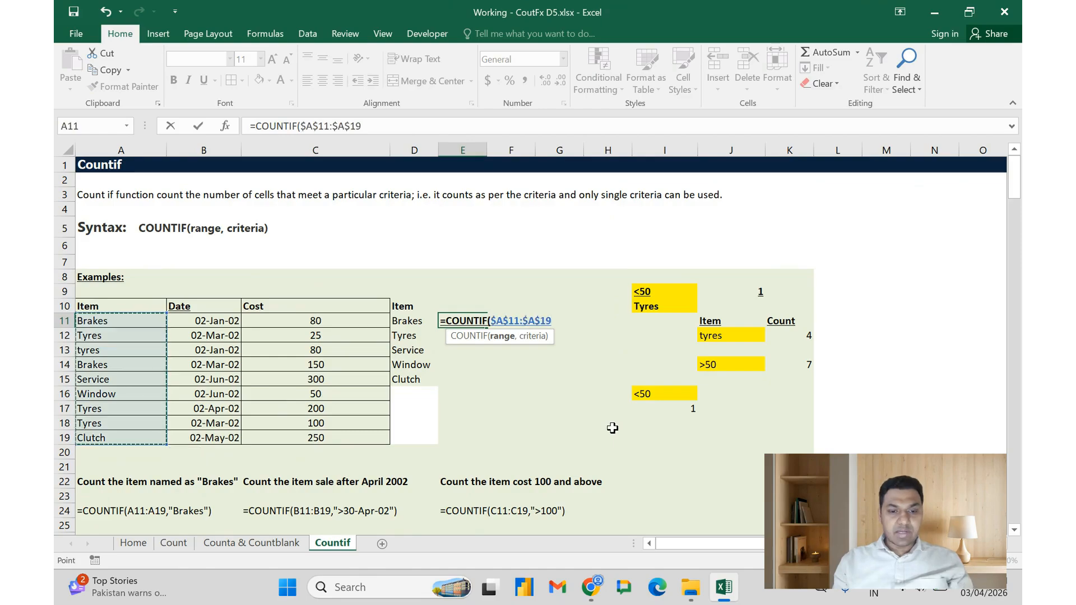
pyautogui.write(',')
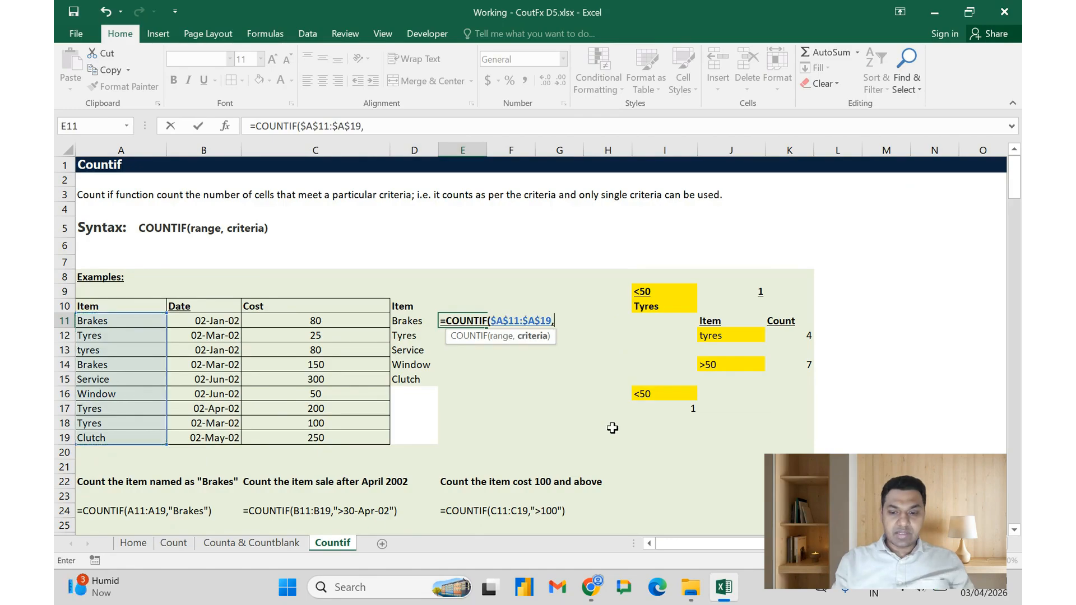
pyautogui.press('Left')
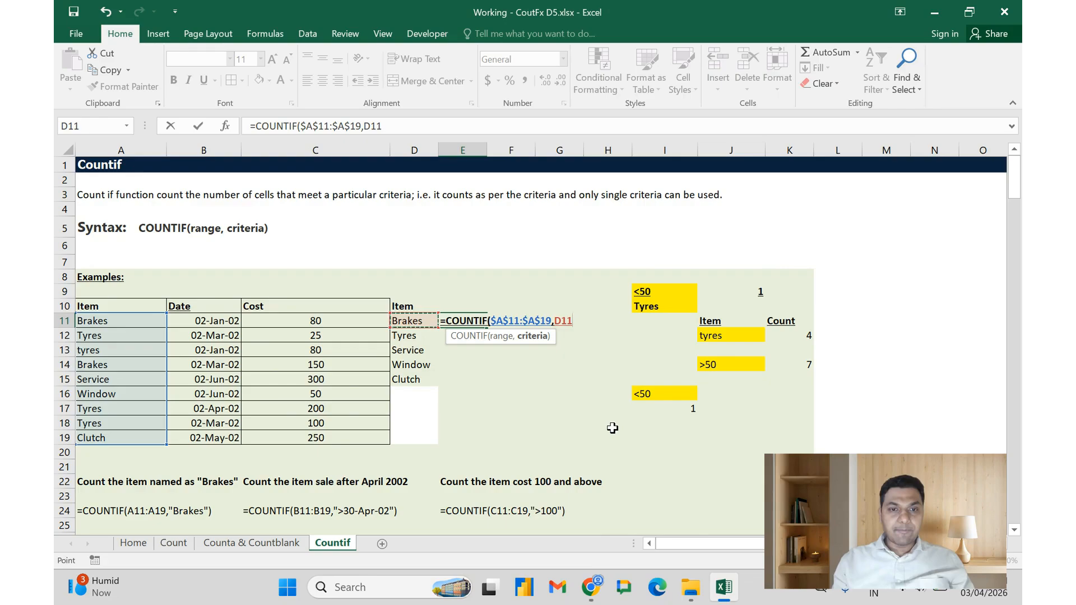
pyautogui.hotkey('ctrl', 'Return')
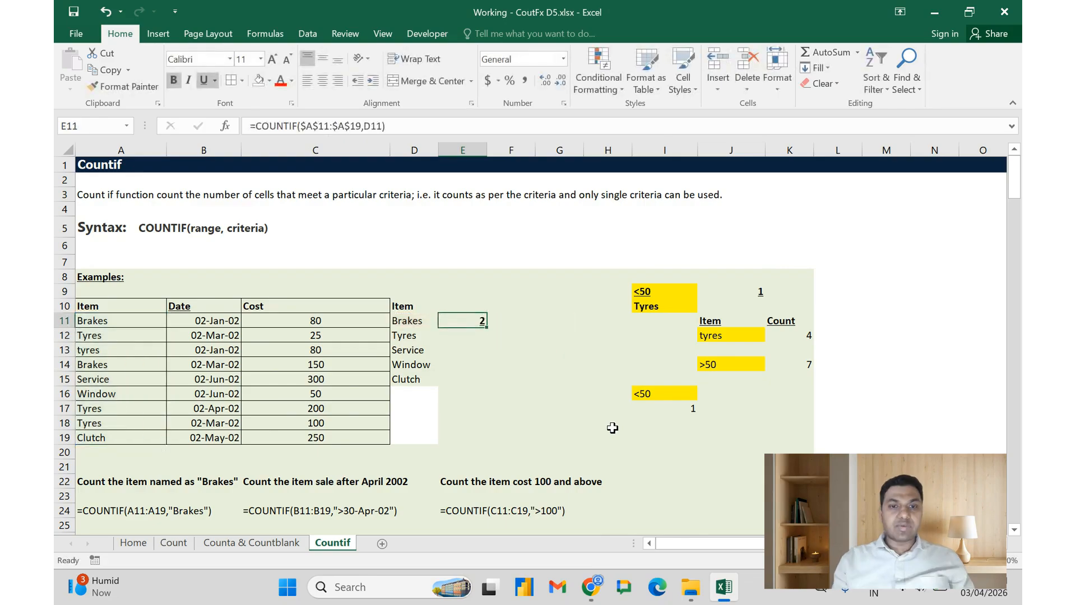
# Check the Brakes count by going through the Item column from A11 to A17, ending back at E11.
pyautogui.press('Left')
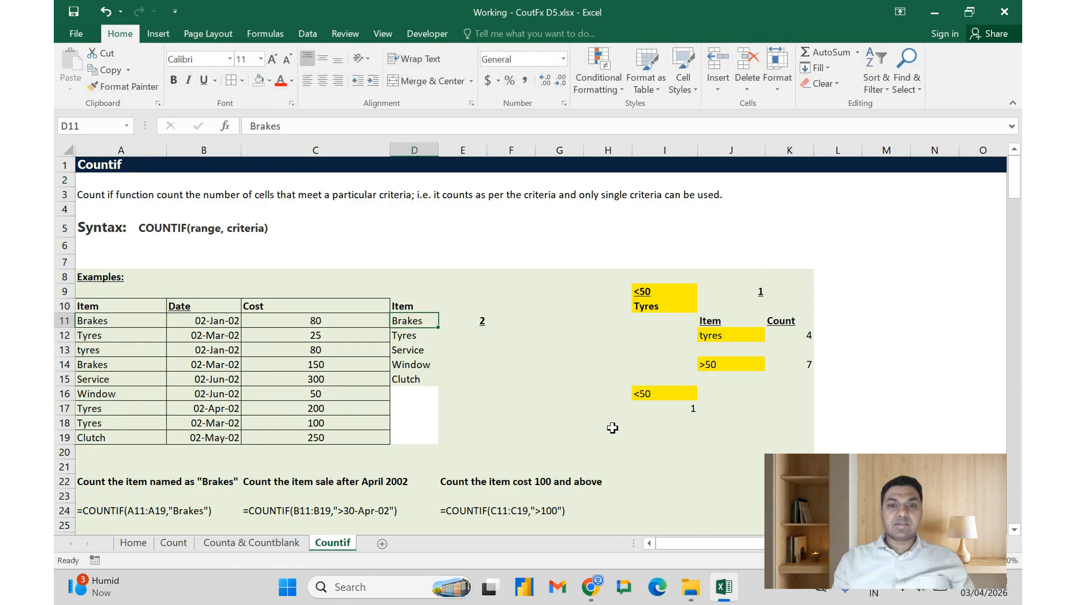
pyautogui.press('Right')
pyautogui.press('Left')
pyautogui.press('Left')
pyautogui.press('Left')
pyautogui.press('Left')
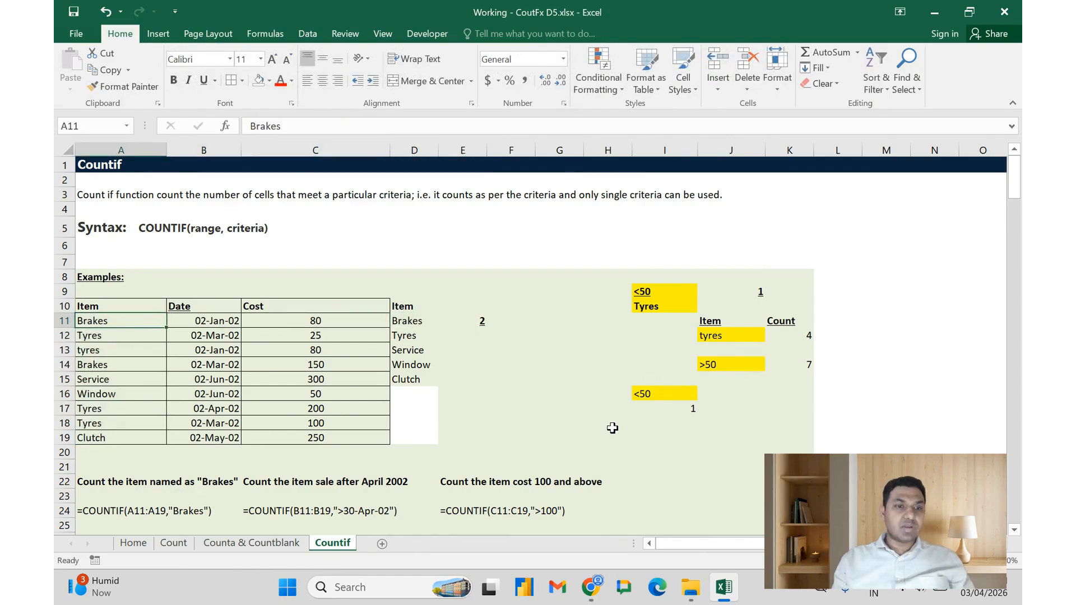
pyautogui.press('Down')
pyautogui.press('Down')
pyautogui.press('Down')
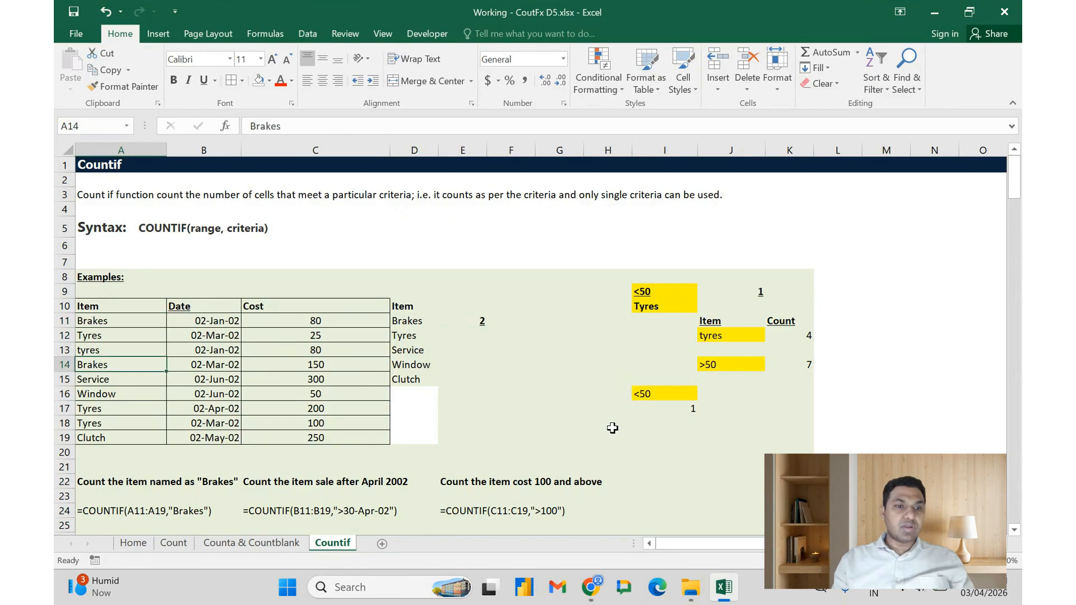
pyautogui.press('Down')
pyautogui.press('Down')
pyautogui.press('Down')
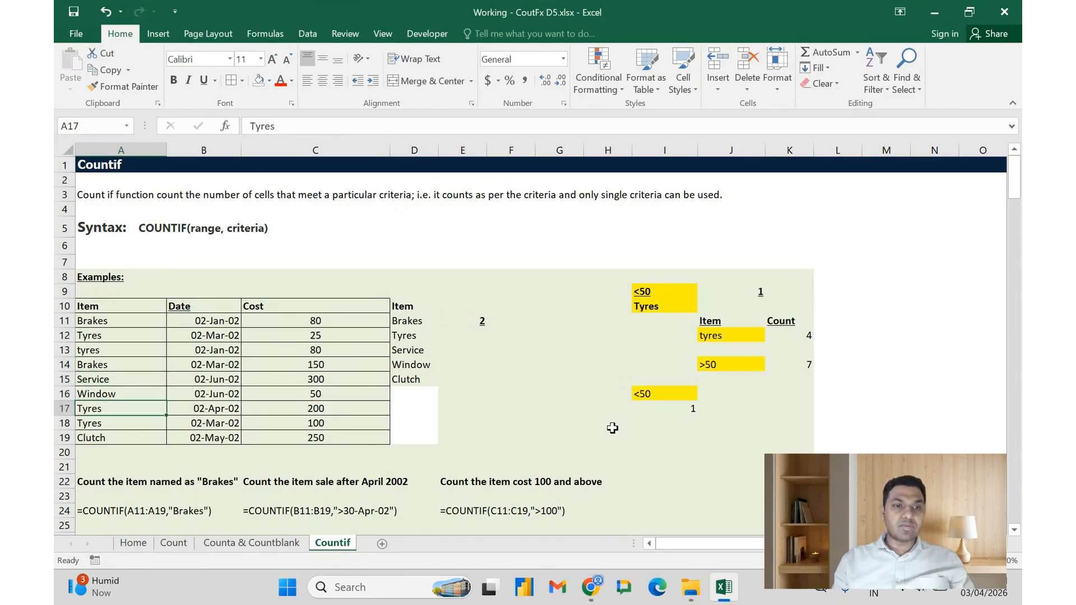
pyautogui.press('Up')
pyautogui.press('Up')
pyautogui.press('Up')
pyautogui.press('Up')
pyautogui.press('Up')
pyautogui.press('Up')
pyautogui.press('Right')
pyautogui.press('Right')
pyautogui.press('Right')
pyautogui.press('Right')
# Enter =COUNTIF($A$11:$A$19,D12) in E12 to count Tyres, keeping the item range absolute.
pyautogui.press('Down')
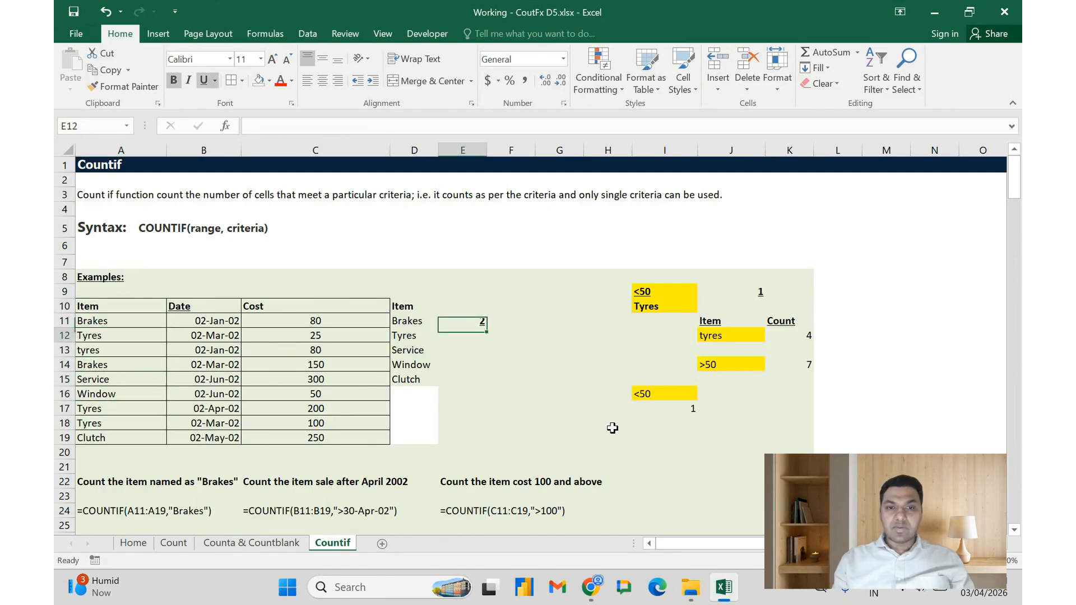
pyautogui.write('=')
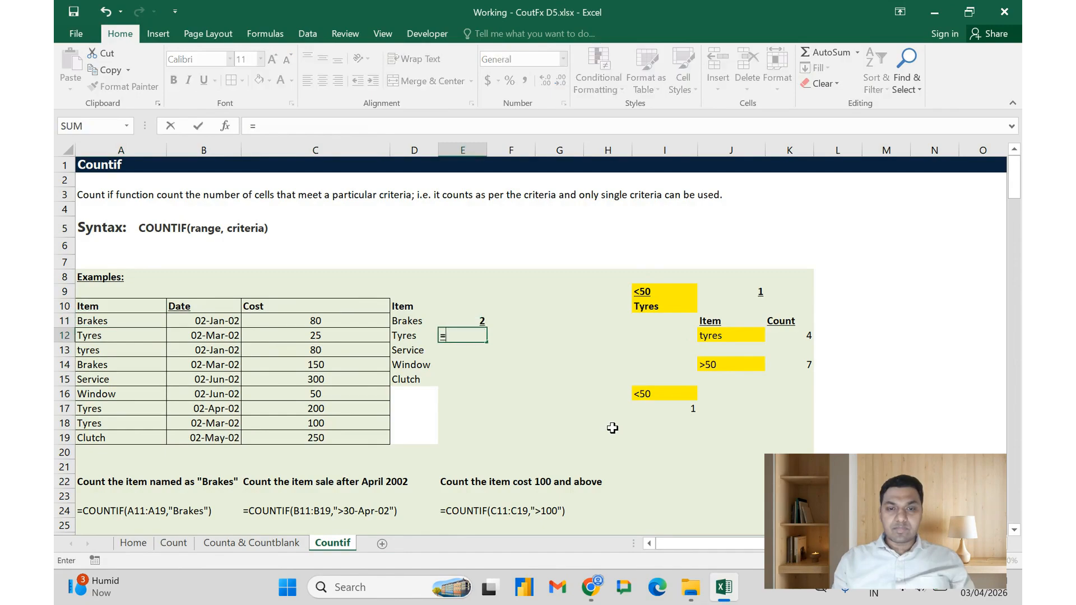
pyautogui.write('count')
pyautogui.press('Down')
pyautogui.press('Down')
pyautogui.press('Down')
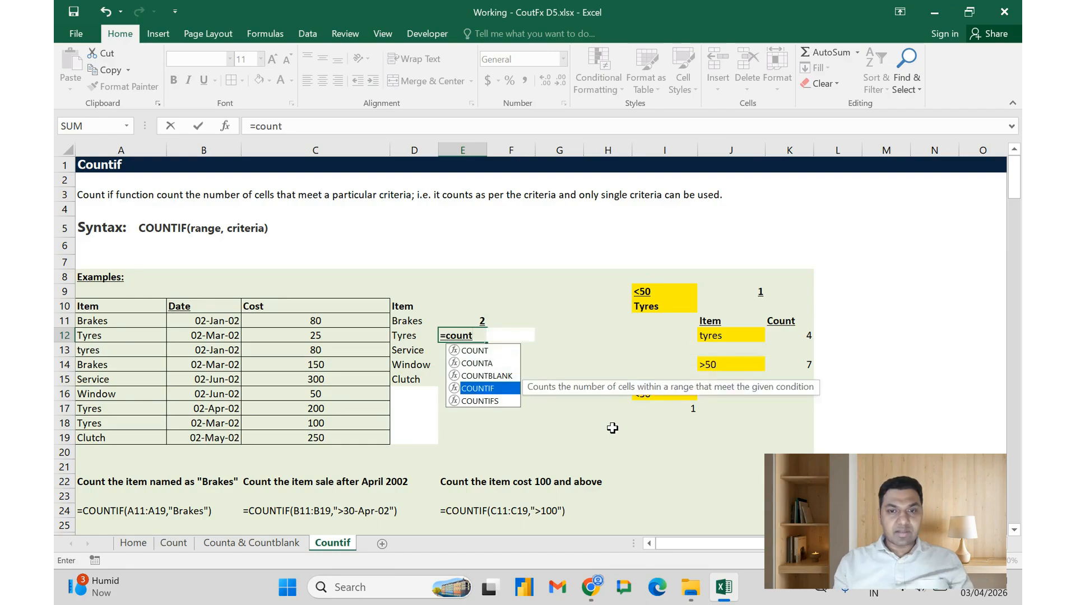
pyautogui.press('Tab')
pyautogui.press('Left')
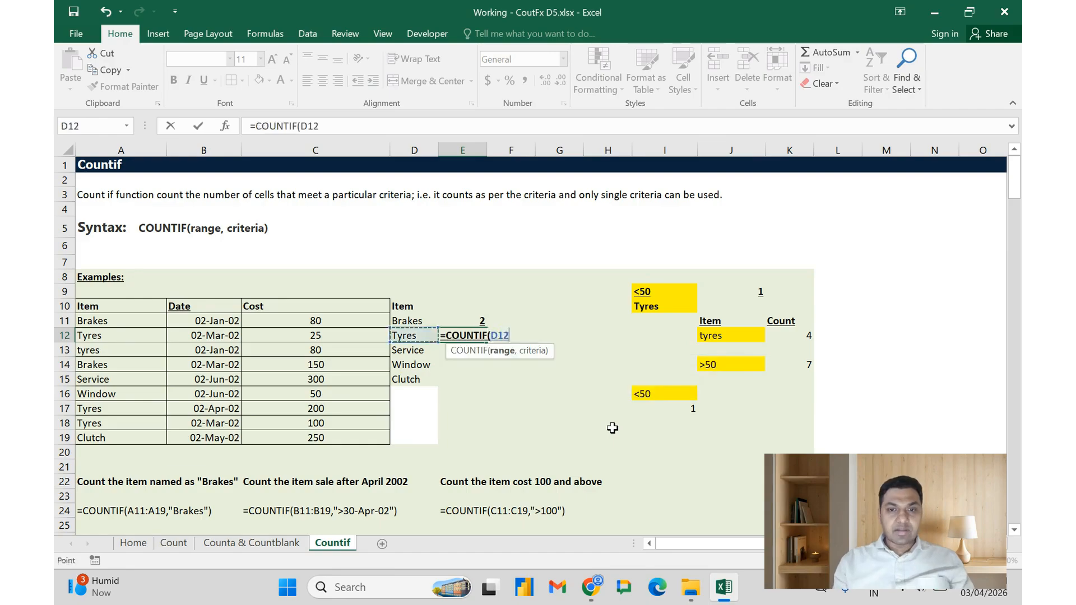
pyautogui.press('Left')
pyautogui.press('Left')
pyautogui.press('Left')
pyautogui.press('Up')
pyautogui.hotkey('ctrl', 'shift', 'Down')
pyautogui.press('F4')
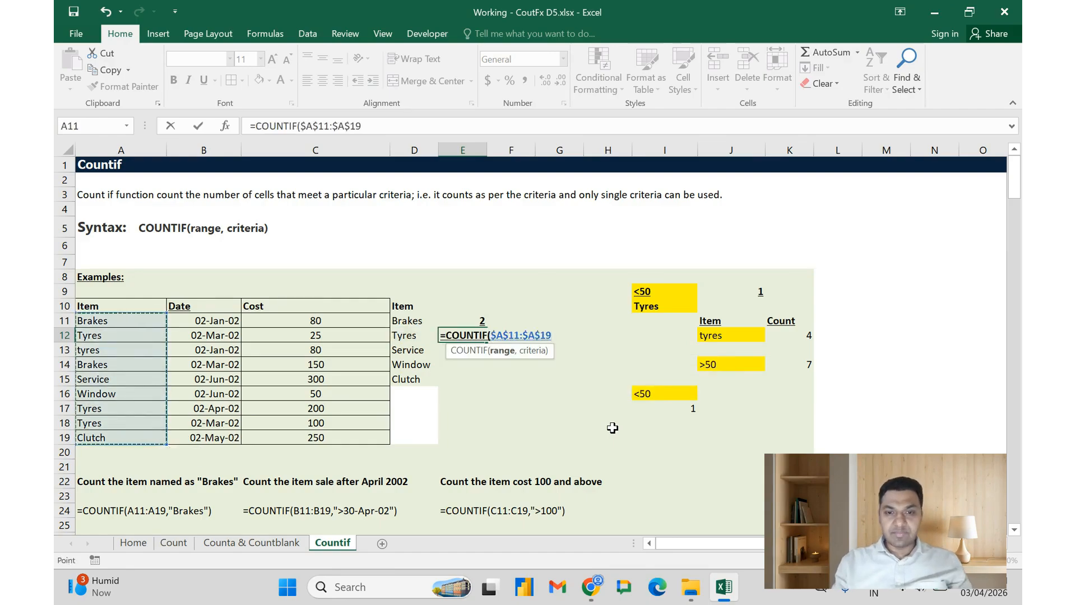
pyautogui.write(',')
pyautogui.press('Left')
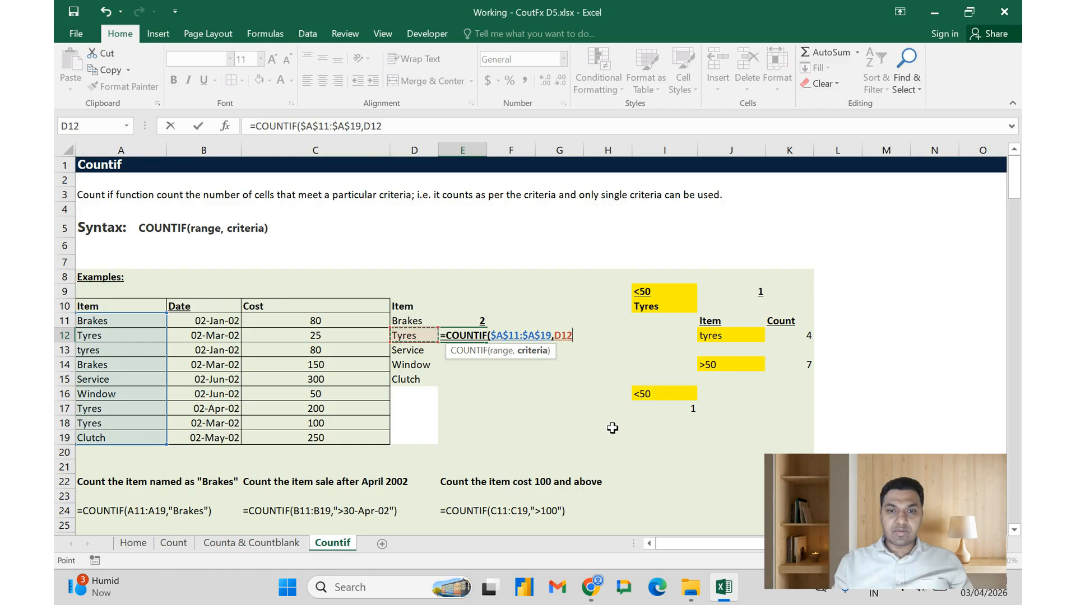
pyautogui.hotkey('ctrl', 'Return')
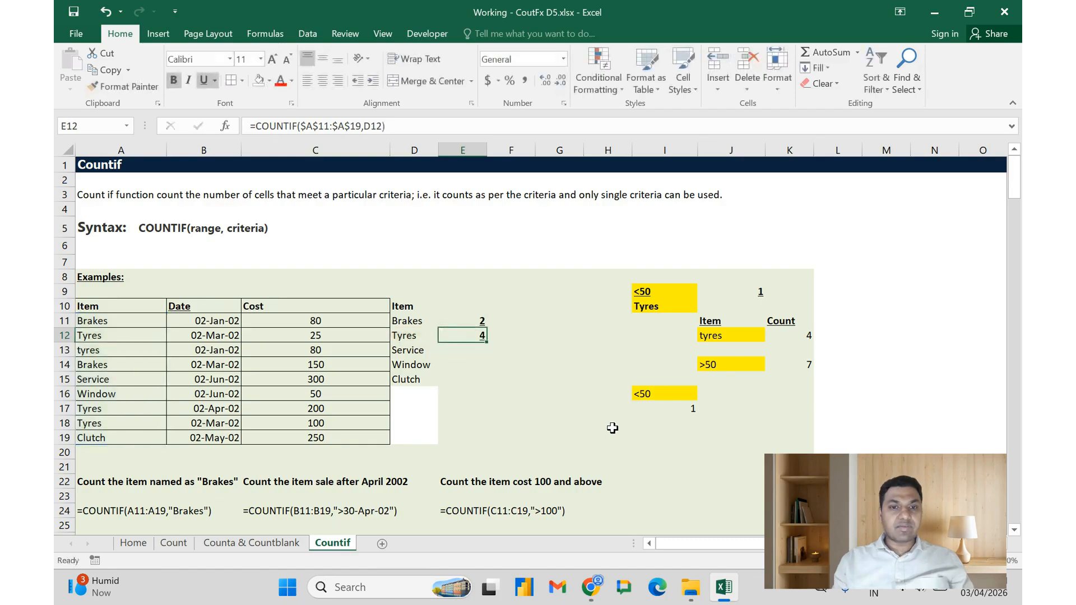
# Check the Tyres count against the matching entries in A12:A13 and A17:A18, including the lowercase spelling.
pyautogui.press('Home')
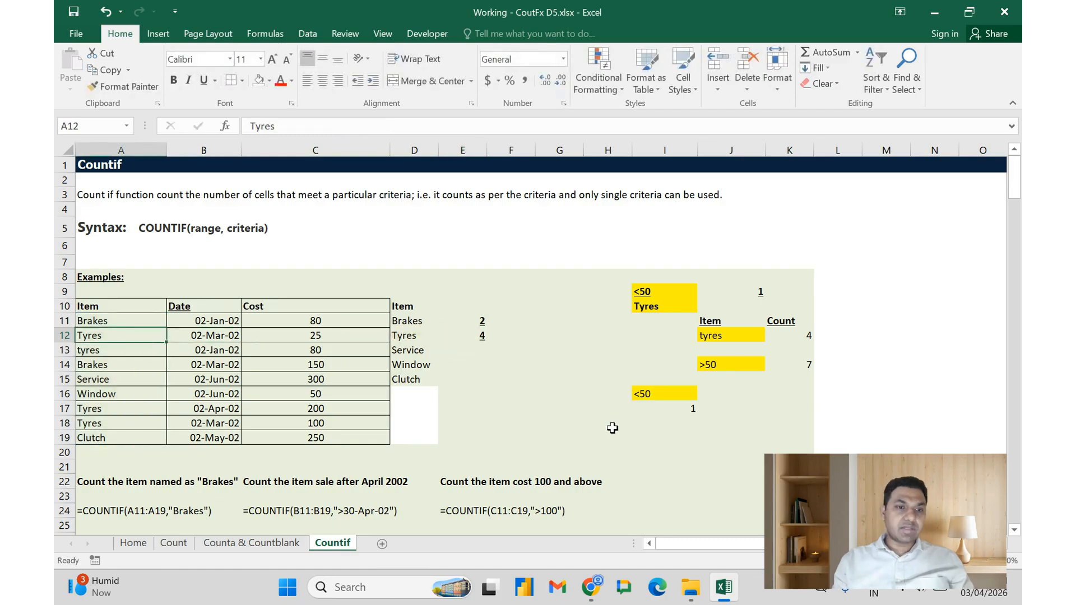
pyautogui.press('Down')
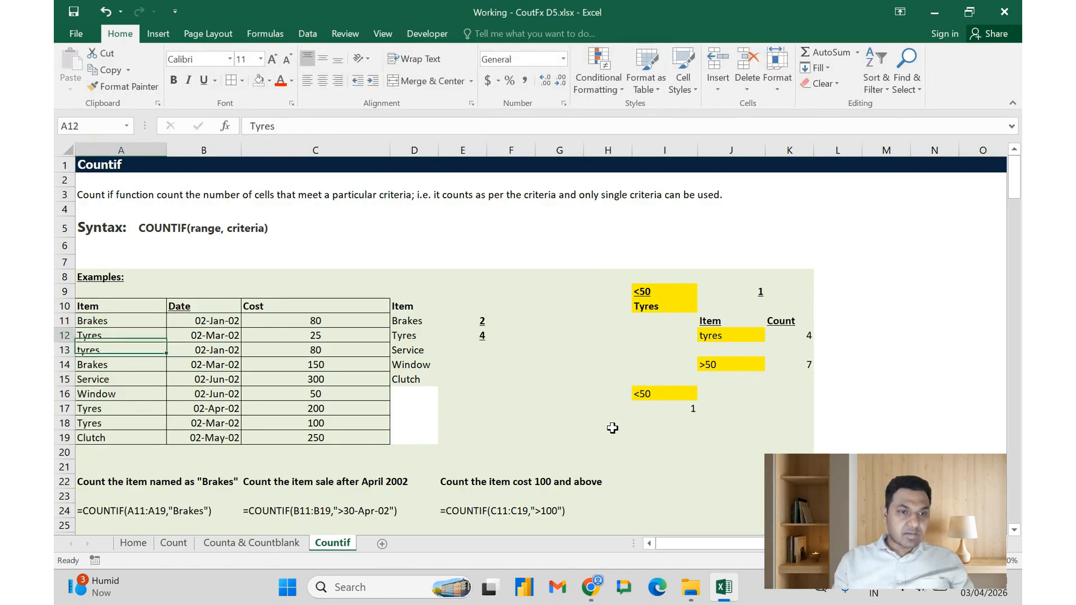
pyautogui.press('Up')
pyautogui.hotkey('shift', 'Down')
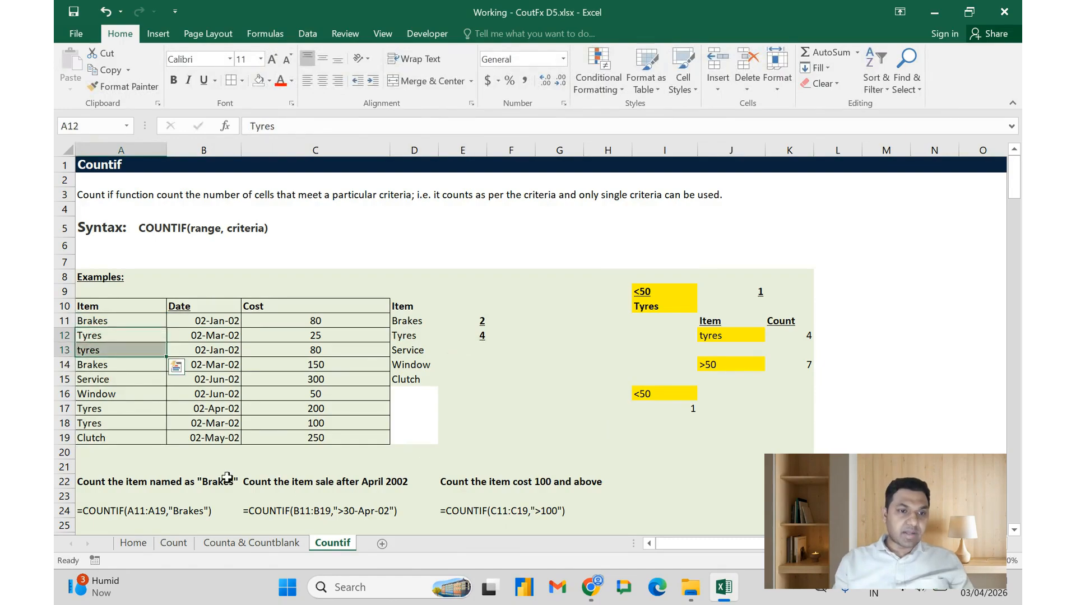
pyautogui.press('Down')
pyautogui.press('Down')
pyautogui.press('Down')
pyautogui.press('Down')
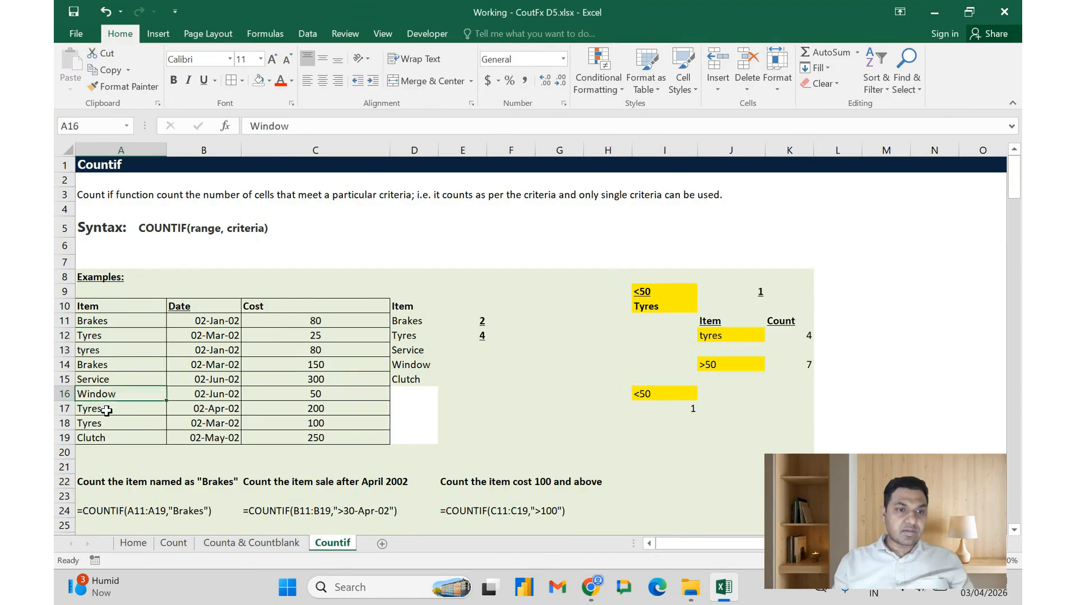
pyautogui.press('Up')
pyautogui.press('Up')
pyautogui.press('Up')
pyautogui.press('Up')
pyautogui.hotkey('shift', 'Down')
pyautogui.click(107, 410)
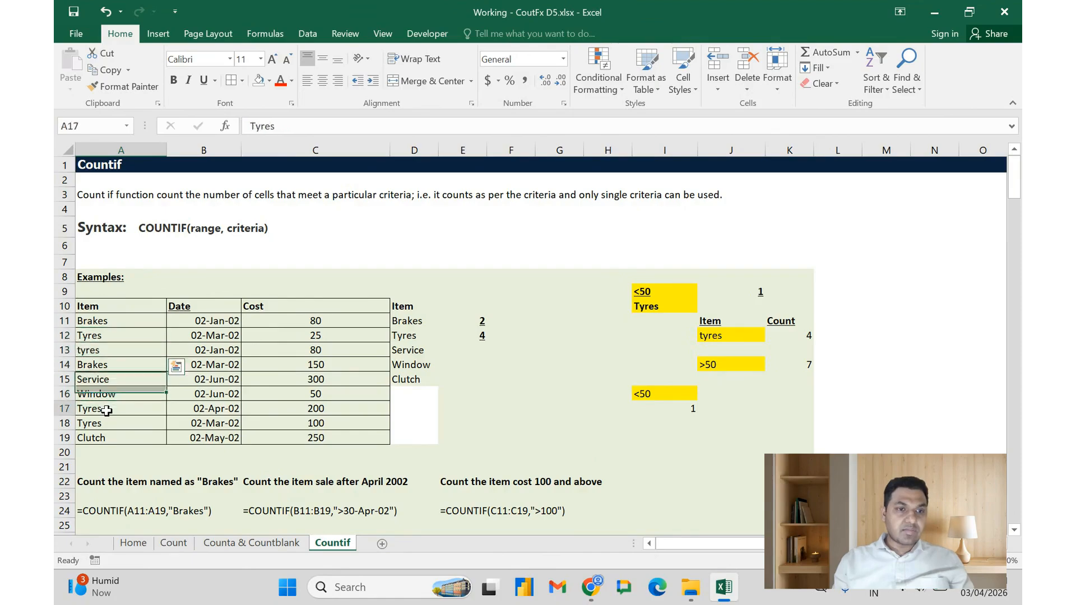
pyautogui.hotkey('shift', 'Down')
pyautogui.press('Up')
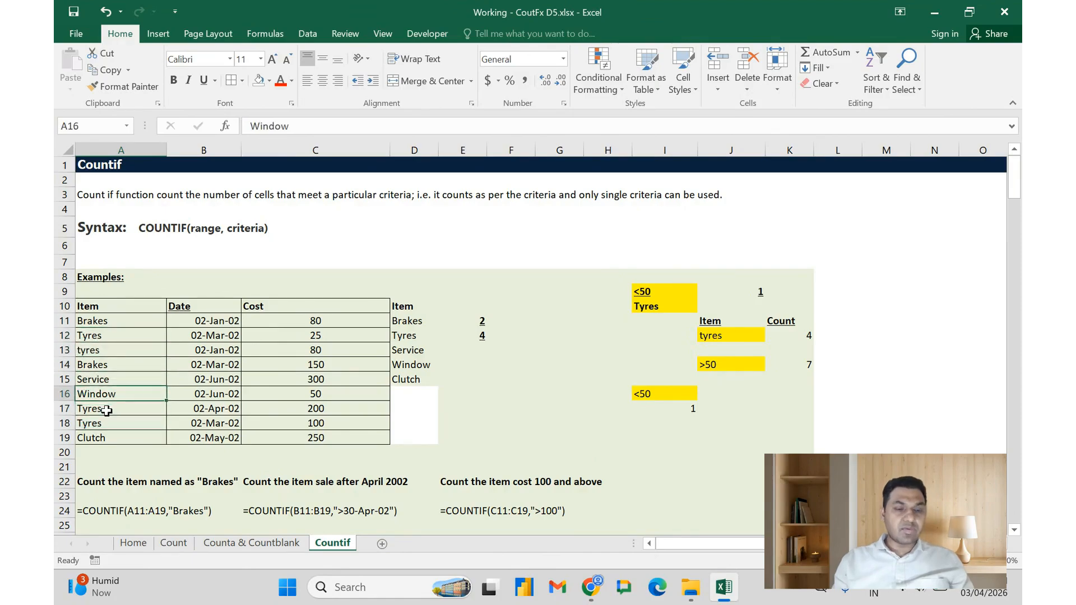
# Return to the criteria list, review the Tyres entry in D12 and select Service in D13.
pyautogui.press('Up')
pyautogui.press('Up')
pyautogui.press('Up')
pyautogui.press('Right')
pyautogui.press('Right')
pyautogui.press('Right')
pyautogui.press('Right')
pyautogui.press('Right')
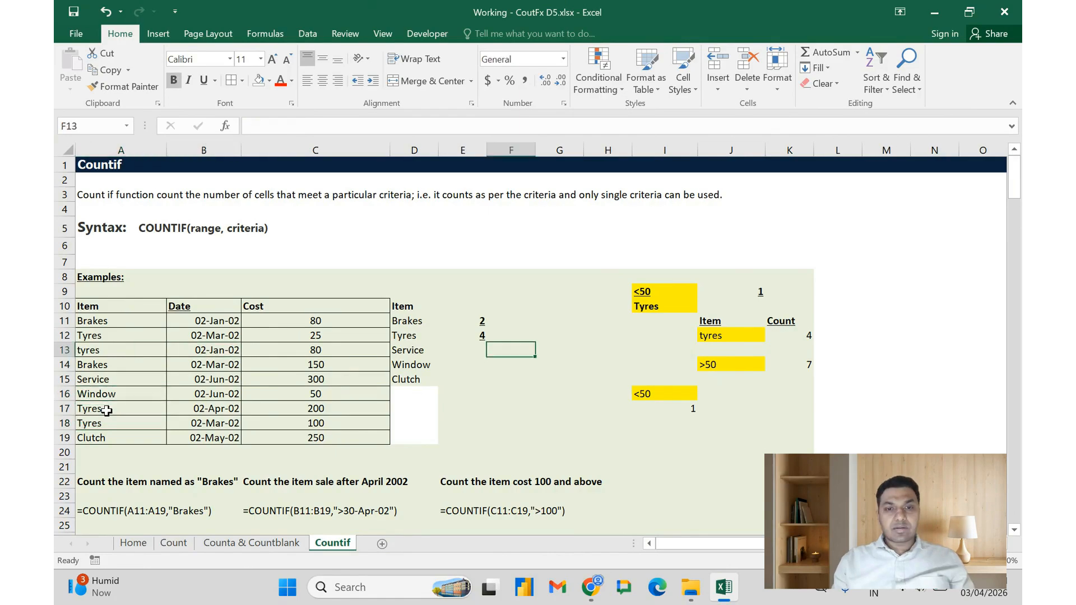
pyautogui.press('Left')
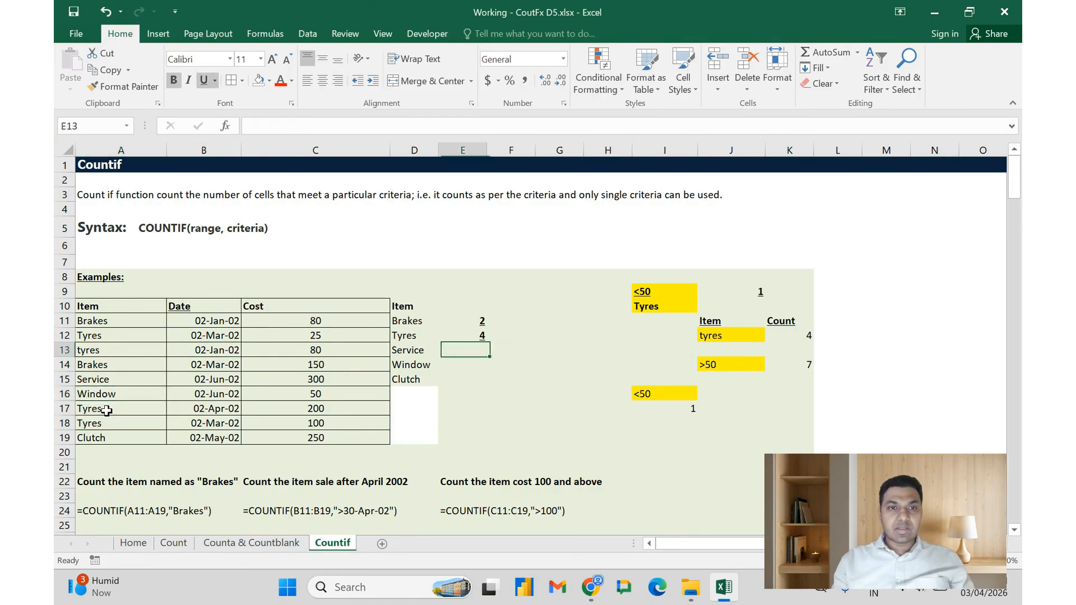
pyautogui.press('Up')
pyautogui.press('Left')
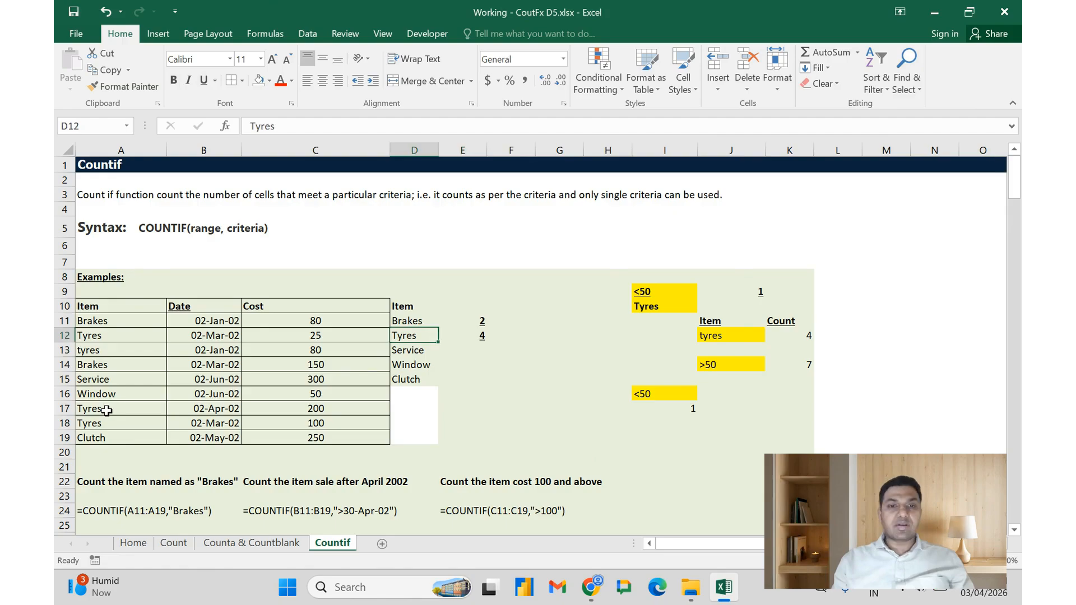
pyautogui.press('Down')
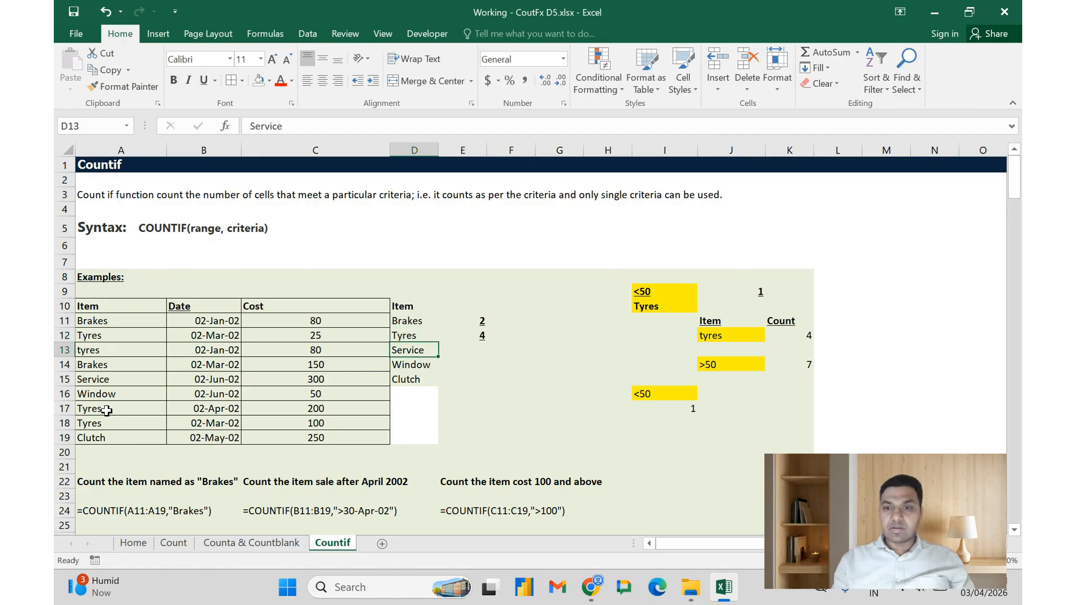
# Fill the COUNTIF formula from E12 down through E15 to count Service, Window and Clutch.
pyautogui.press('Right')
pyautogui.press('Up')
pyautogui.hotkey('shift', 'Down')
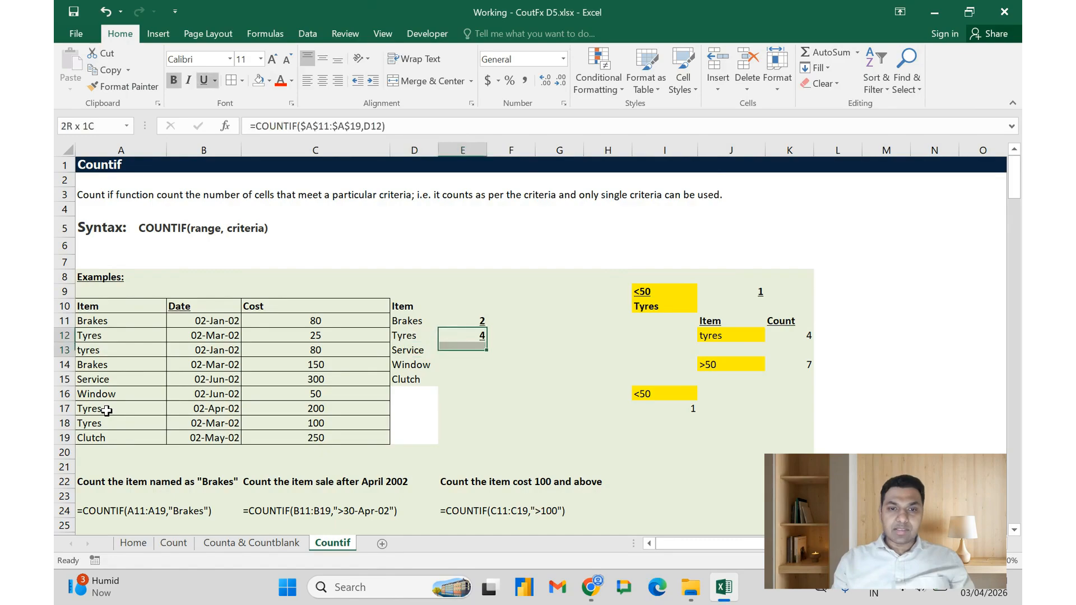
pyautogui.hotkey('shift', 'Down')
pyautogui.hotkey('shift', 'Down')
pyautogui.hotkey('ctrl', 'd')
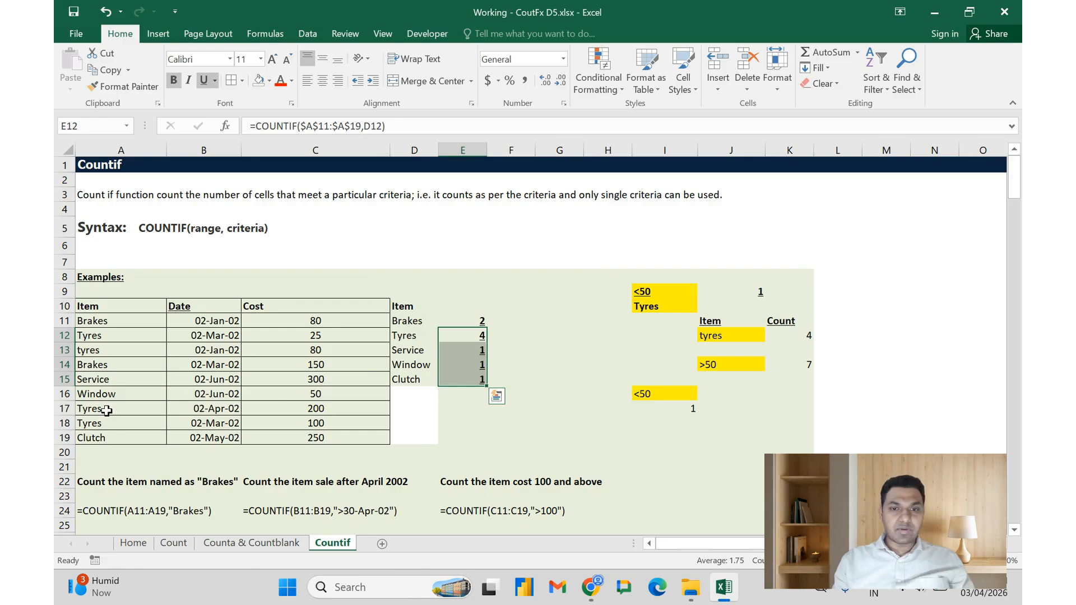
# Check the Service, Window and Clutch counts against the entries in A15, A16 and A19.
pyautogui.press('Down')
pyautogui.press('Left')
pyautogui.press('Left')
pyautogui.press('Left')
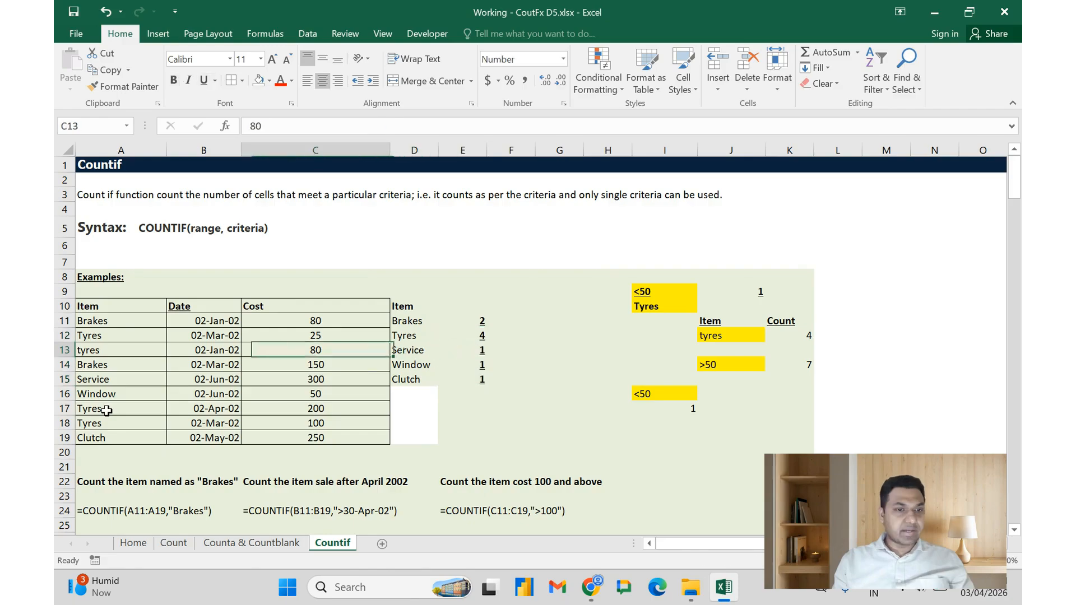
pyautogui.press('Left')
pyautogui.press('Down')
pyautogui.press('Down')
pyautogui.press('Down')
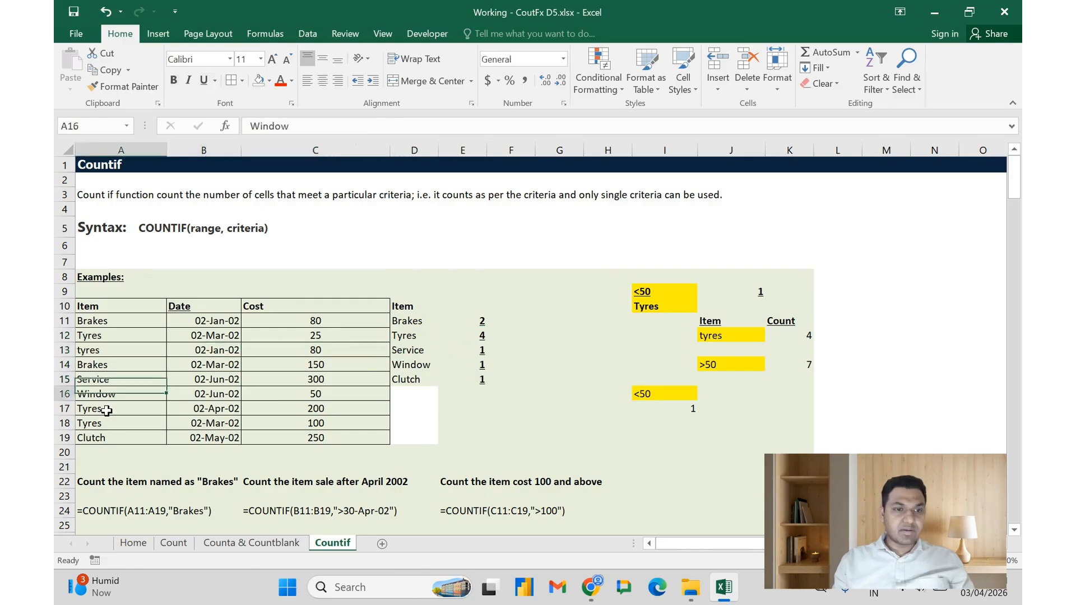
pyautogui.press('Down')
pyautogui.press('Down')
pyautogui.press('Down')
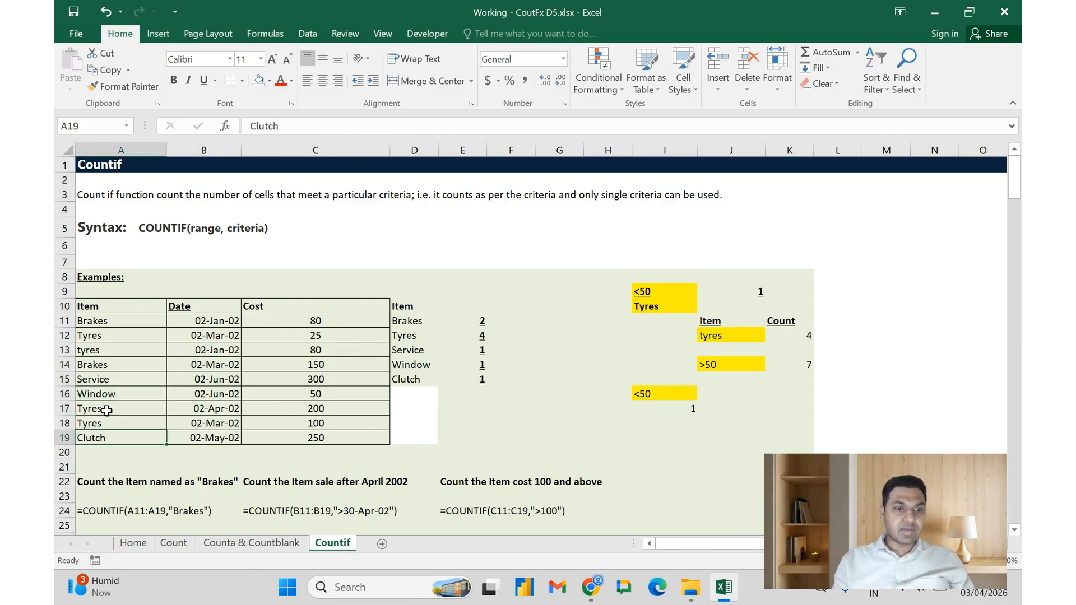
# Review the highlighted criteria in I9 and I10, and clear the existing count in J9.
pyautogui.press('Up')
pyautogui.press('Right')
pyautogui.press('Right')
pyautogui.press('Right')
pyautogui.press('Right')
pyautogui.press('Right')
pyautogui.press('Right')
pyautogui.press('Right')
pyautogui.press('Up')
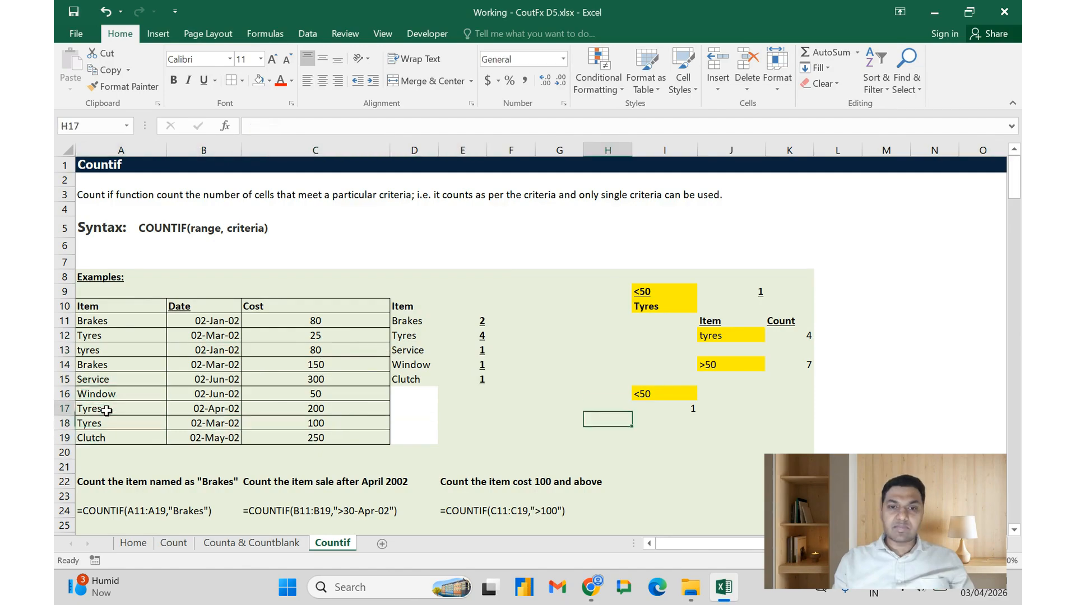
pyautogui.press('Up')
pyautogui.press('Up')
pyautogui.press('Up')
pyautogui.press('Up')
pyautogui.press('Up')
pyautogui.press('Up')
pyautogui.press('Up')
pyautogui.press('Left')
pyautogui.press('Left')
pyautogui.press('Right')
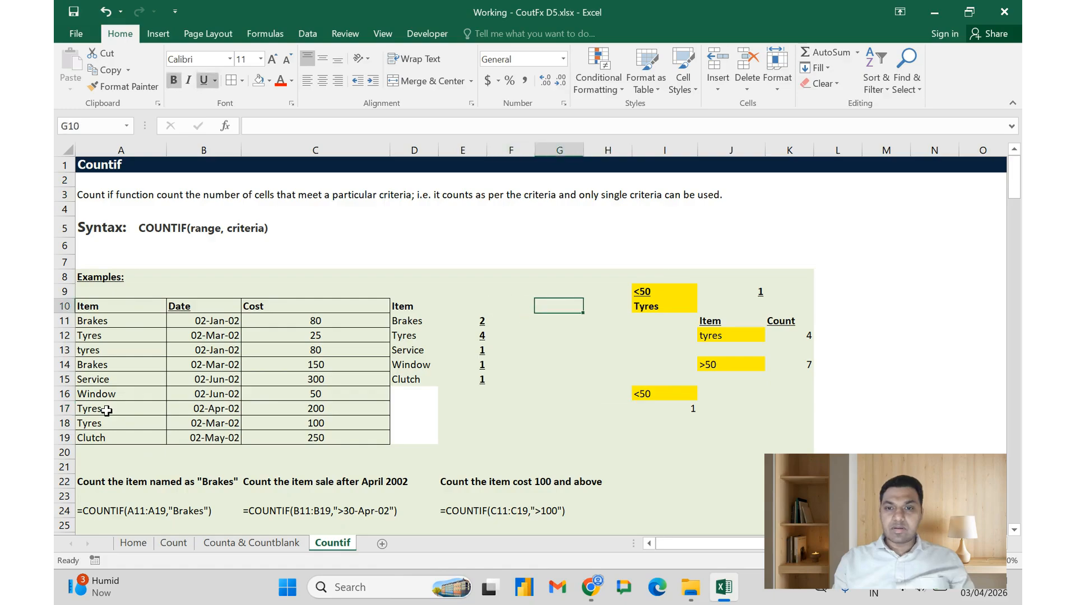
pyautogui.press('Right')
pyautogui.press('Right')
pyautogui.press('Up')
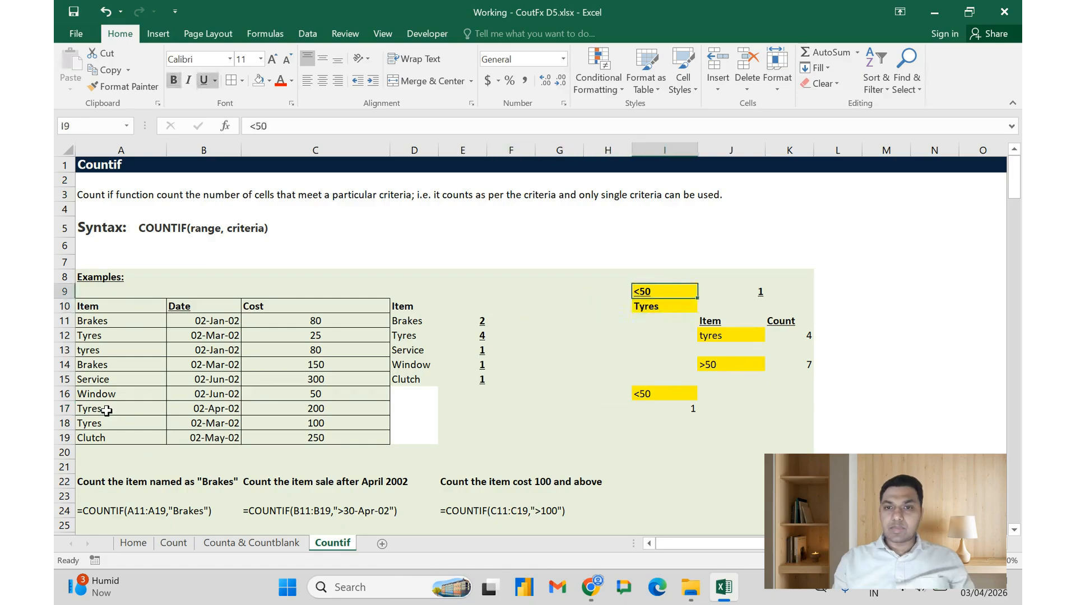
pyautogui.press('Down')
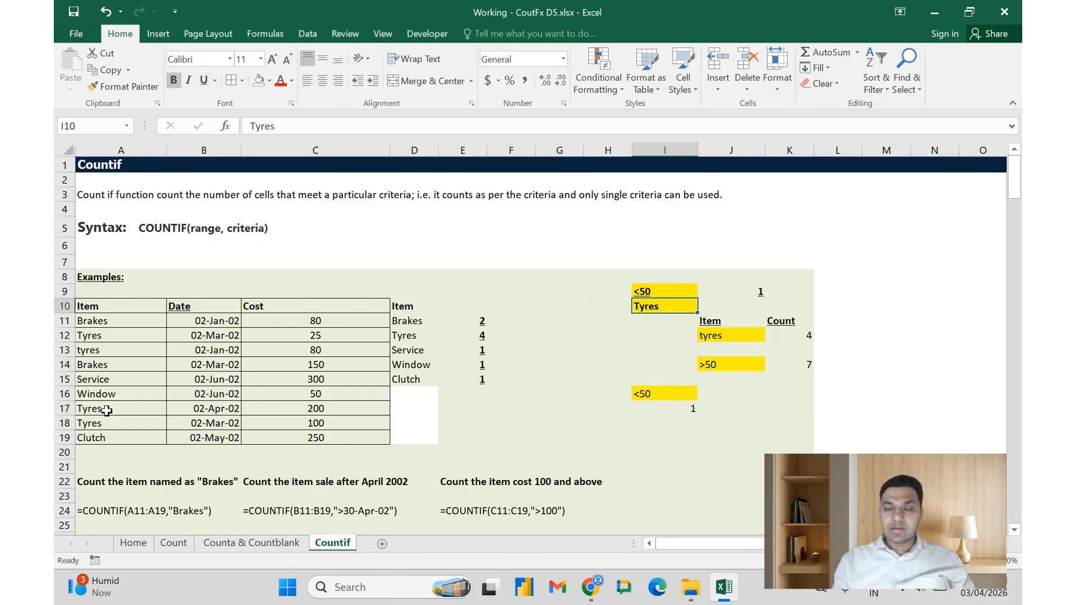
pyautogui.press('Right')
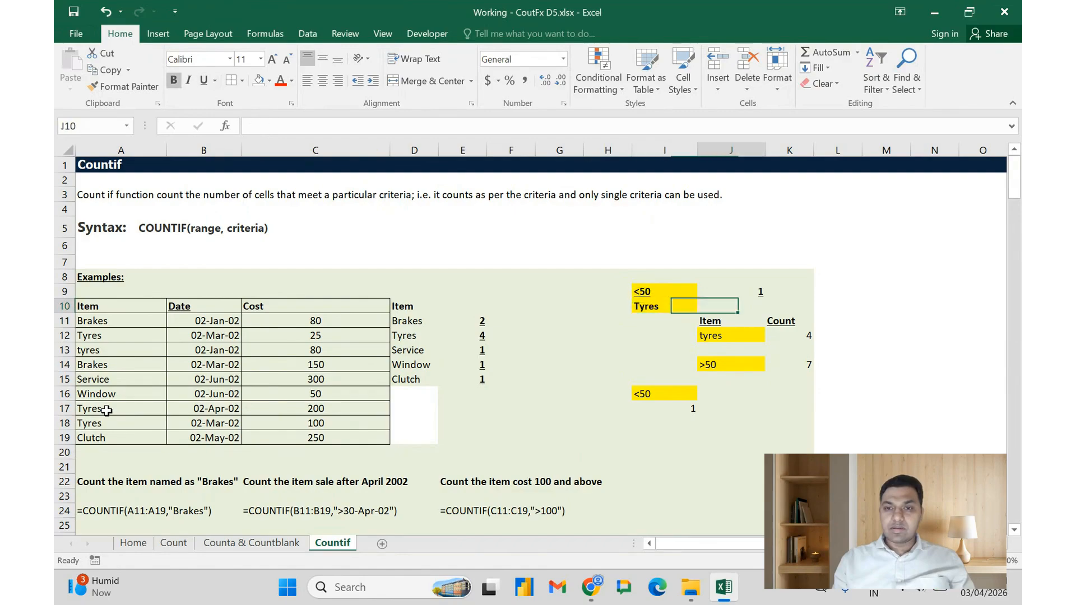
pyautogui.press('Up')
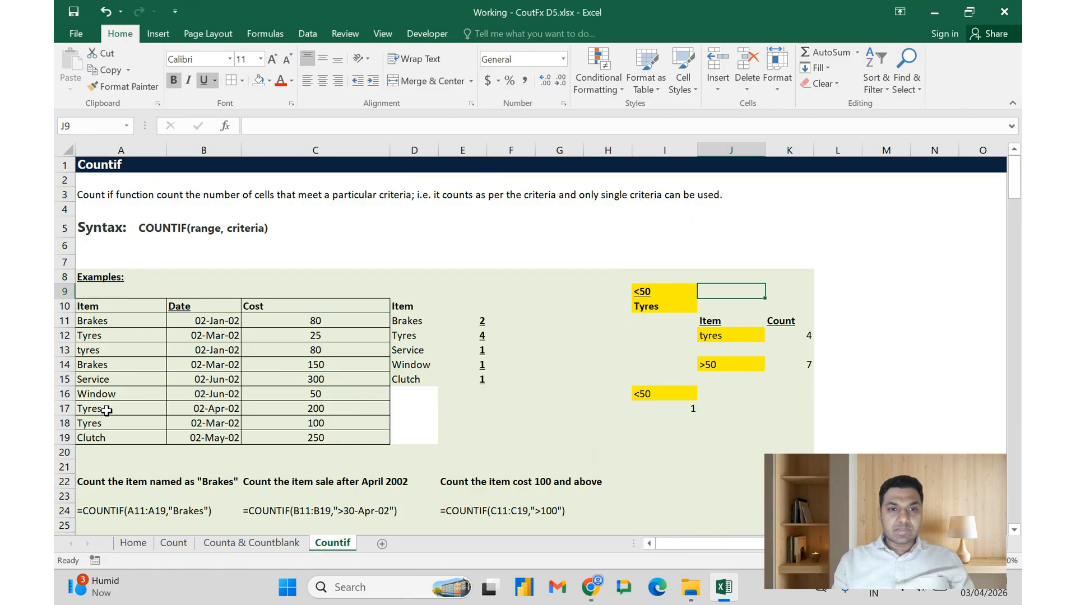
# Locate the Cost column in the item table as the range for the <50 criterion, ending on its header in C10.
pyautogui.press('Left')
pyautogui.press('Left')
pyautogui.press('Left')
pyautogui.press('Left')
pyautogui.press('Left')
pyautogui.press('Left')
pyautogui.press('Left')
pyautogui.press('Left')
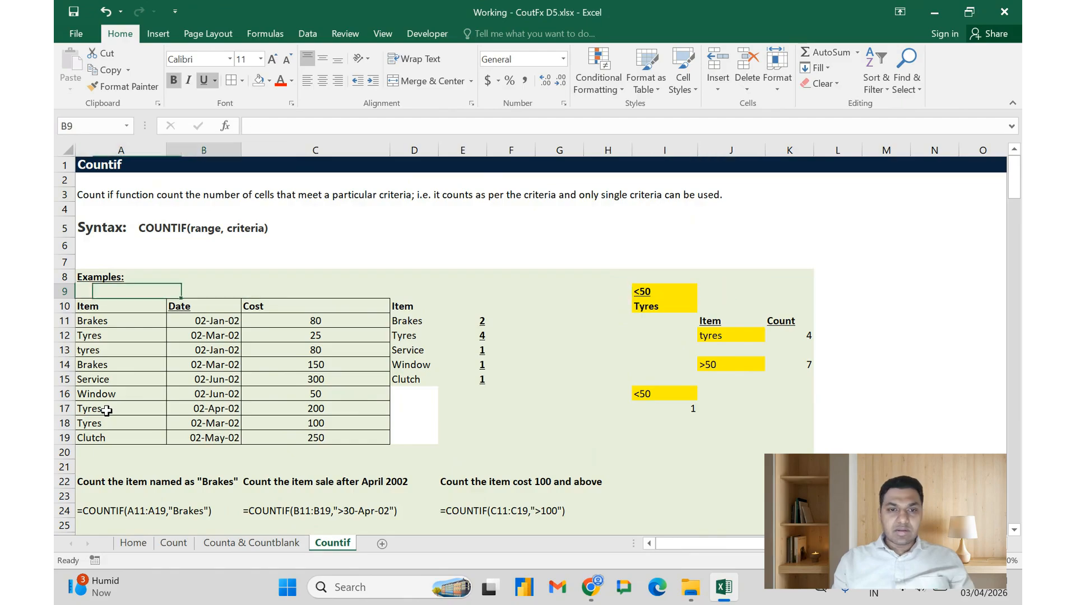
pyautogui.press('Right')
pyautogui.press('Down')
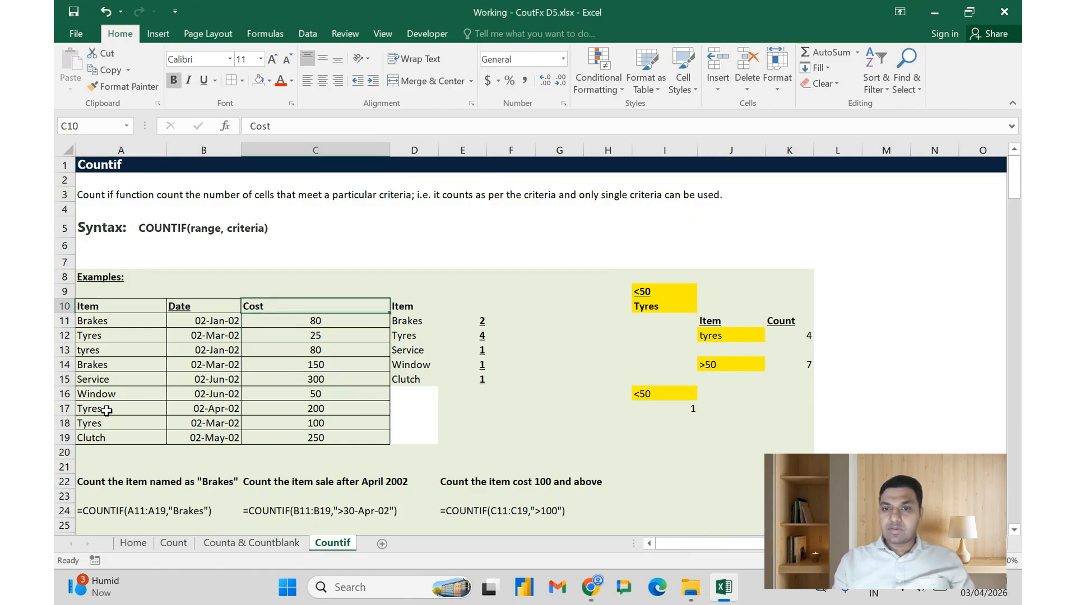
# Enter =COUNTIF(C11:C19,I9) in J9 to count the costs below 50.
pyautogui.press('Right')
pyautogui.press('Right')
pyautogui.press('Right')
pyautogui.press('Right')
pyautogui.press('Right')
pyautogui.press('Right')
pyautogui.press('Right')
pyautogui.press('Up')
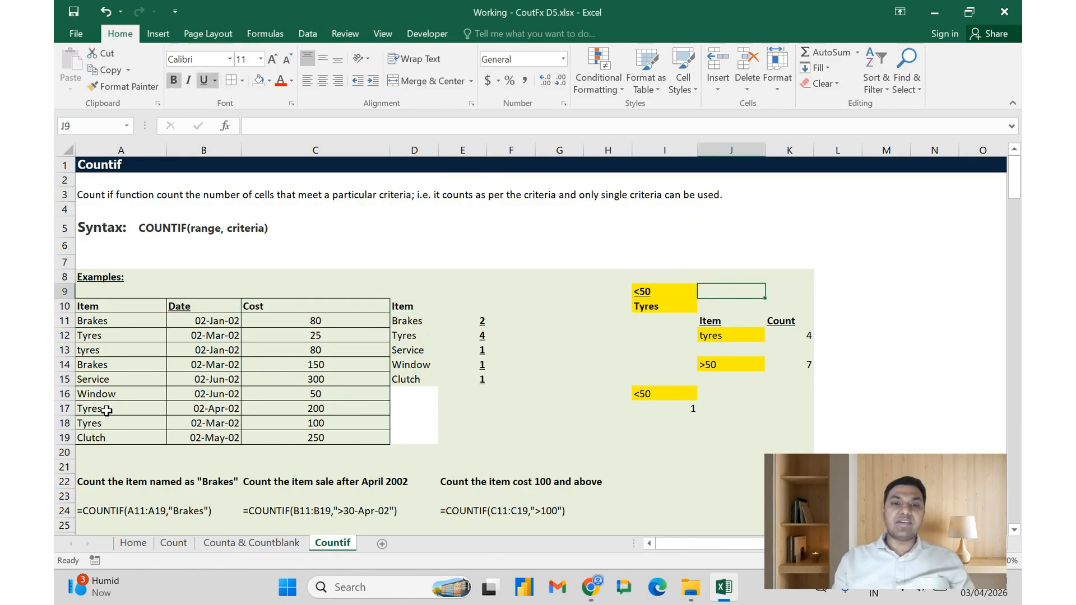
pyautogui.write('=')
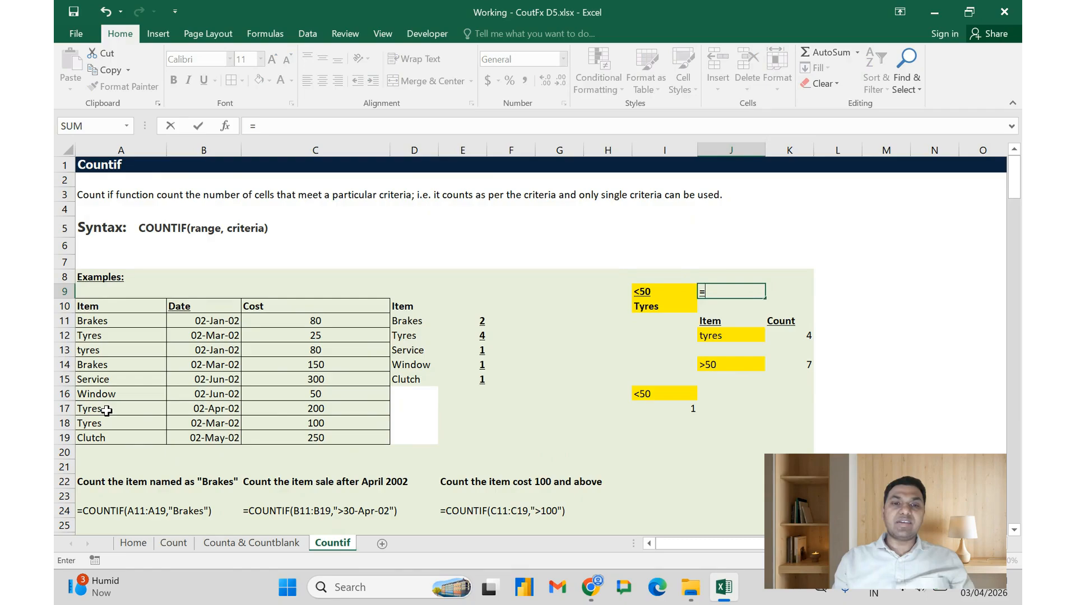
pyautogui.write('counti')
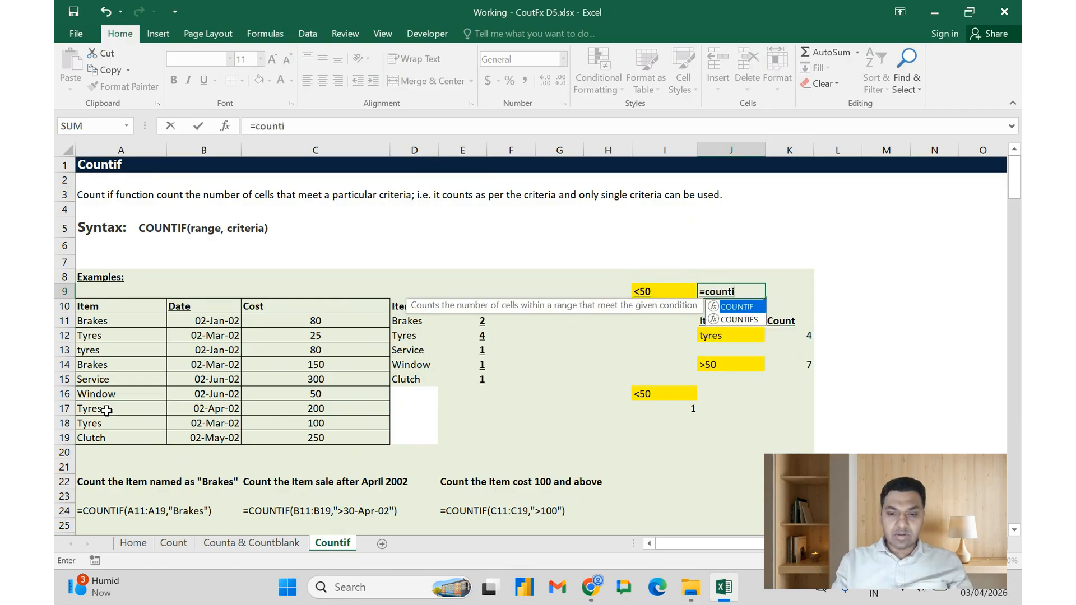
pyautogui.write('f')
pyautogui.press('Tab')
pyautogui.press('Left')
pyautogui.press('Left')
pyautogui.press('Left')
pyautogui.press('Left')
pyautogui.press('Left')
pyautogui.press('Left')
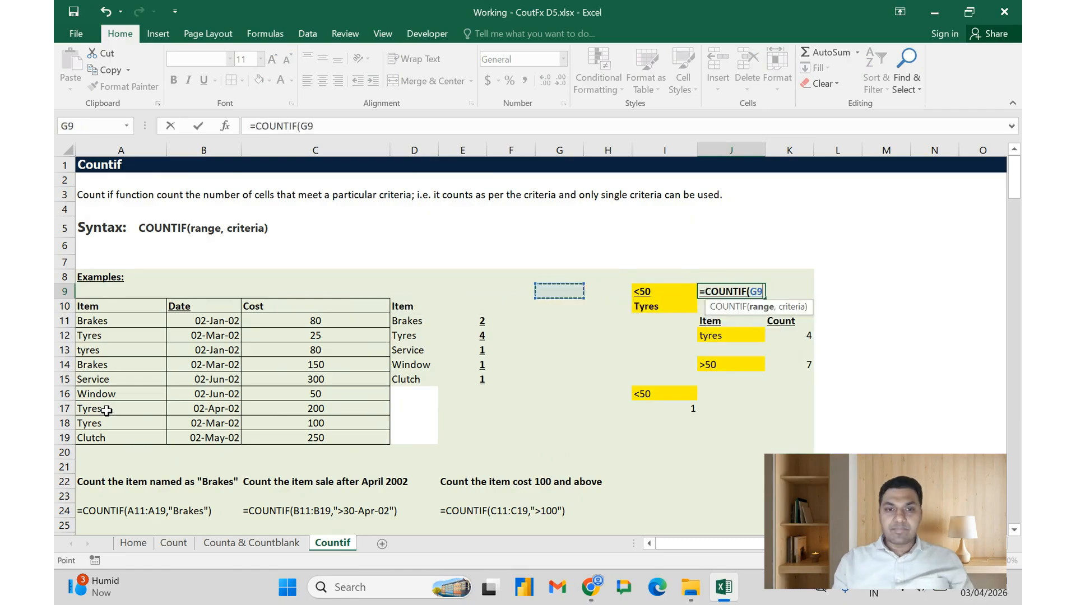
pyautogui.press('Left')
pyautogui.press('Down')
pyautogui.press('Down')
pyautogui.hotkey('shift', 'Down')
pyautogui.hotkey('shift', 'Down')
pyautogui.hotkey('shift', 'Down')
pyautogui.hotkey('shift', 'Down')
pyautogui.hotkey('shift', 'Down')
pyautogui.hotkey('shift', 'Down')
pyautogui.hotkey('shift', 'Down')
pyautogui.hotkey('shift', 'Down')
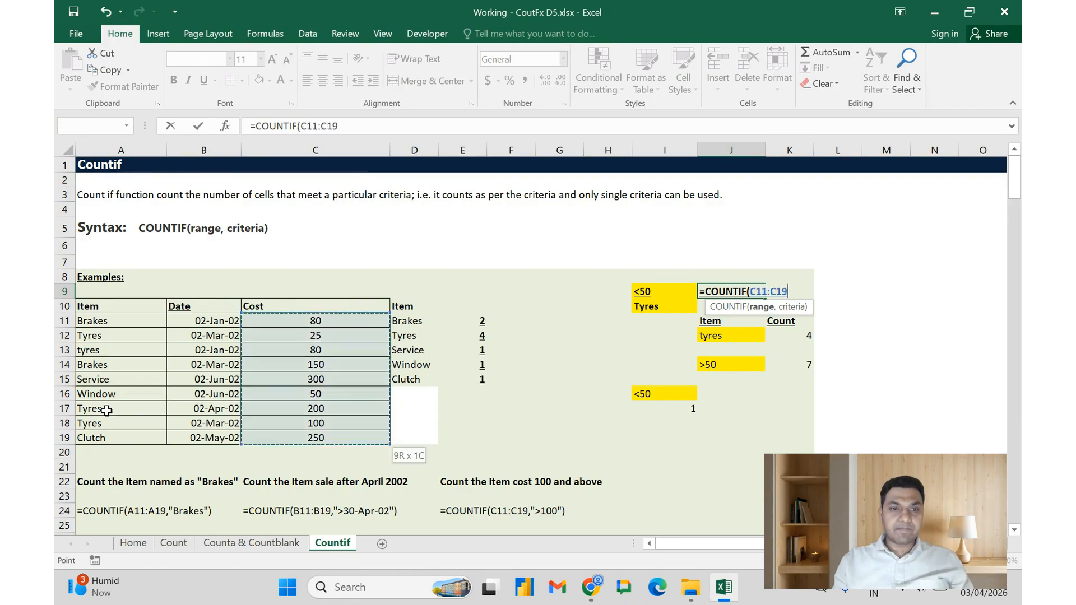
pyautogui.write(',')
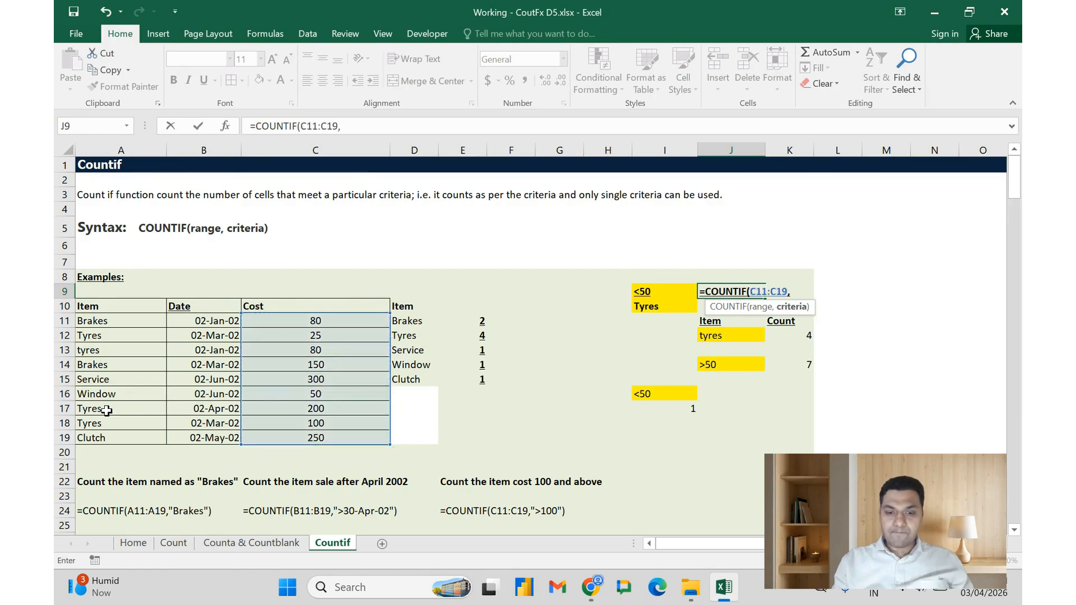
pyautogui.press('Left')
pyautogui.press('Return')
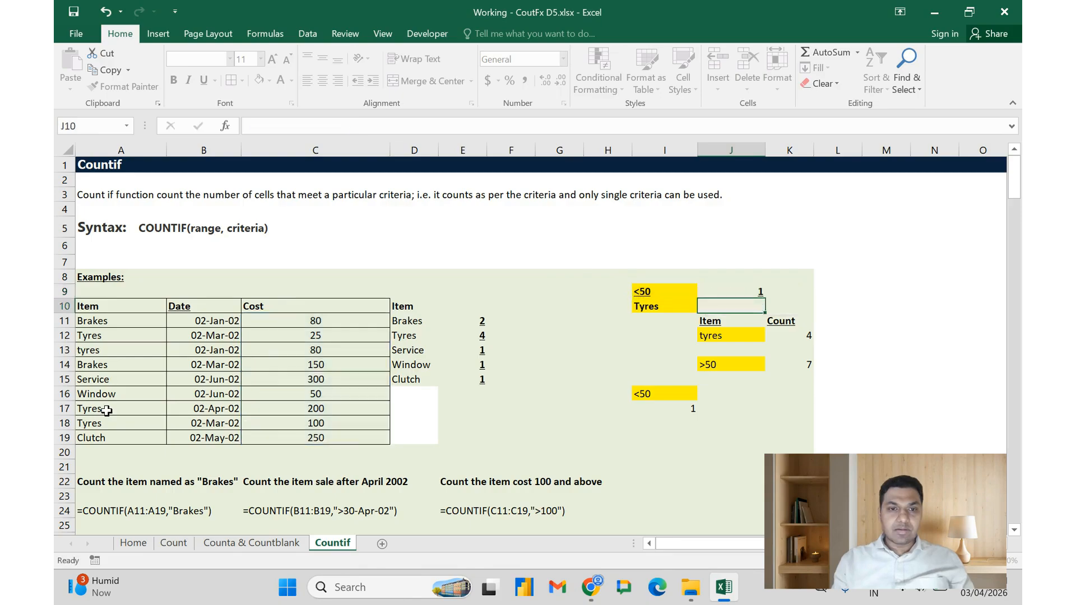
# Check the below-50 count by going through the Cost values from C11 to C17, returning to C12.
pyautogui.press('Up')
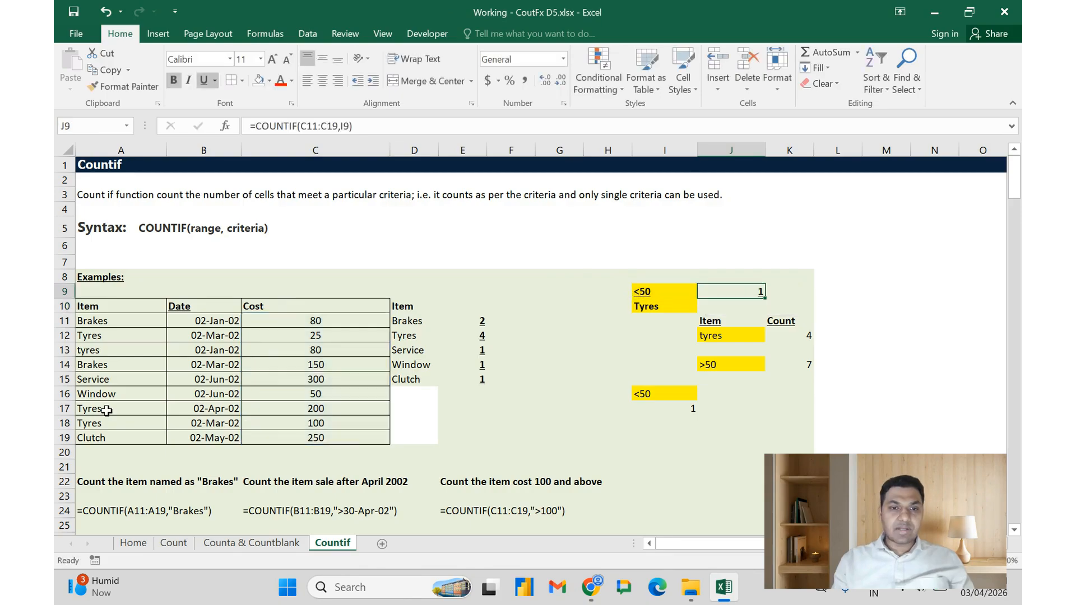
pyautogui.press('Left')
pyautogui.press('Left')
pyautogui.press('Left')
pyautogui.press('Left')
pyautogui.press('Left')
pyautogui.press('Left')
pyautogui.press('Left')
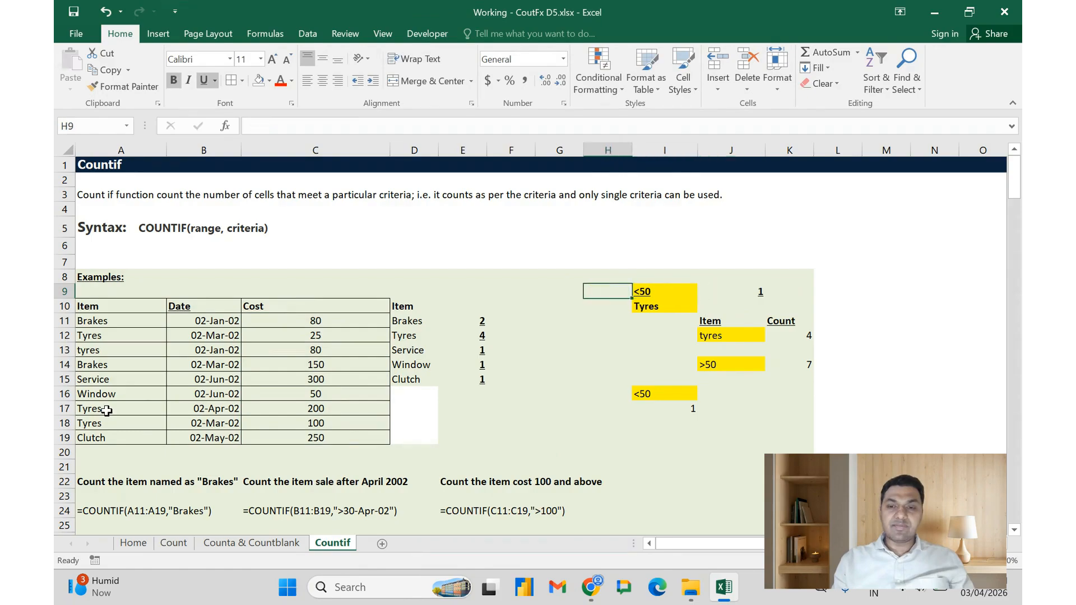
pyautogui.press('Down')
pyautogui.press('Down')
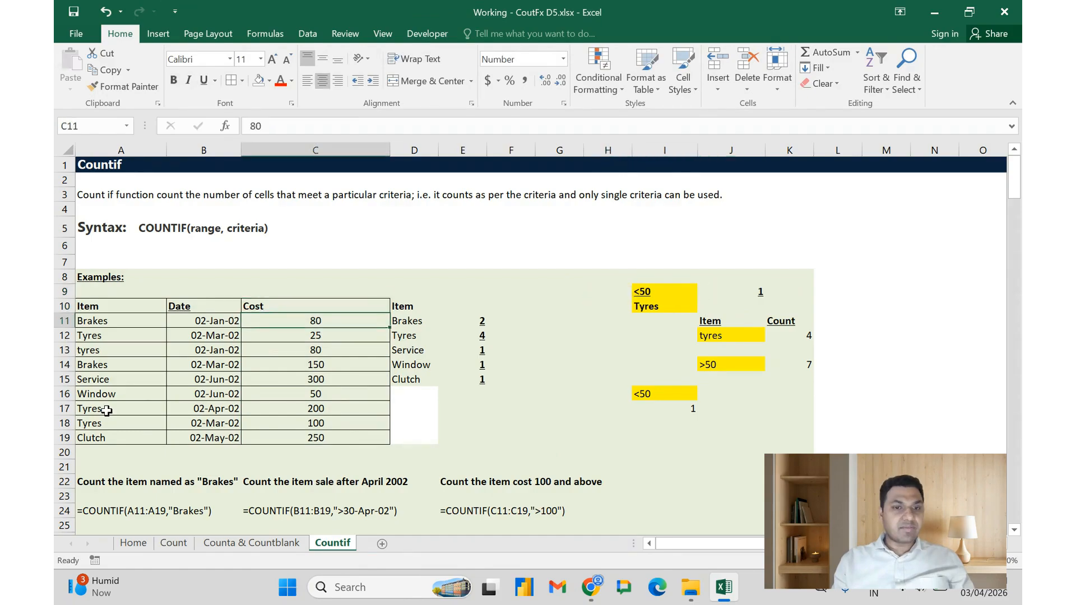
pyautogui.press('Down')
pyautogui.press('Down')
pyautogui.press('Down')
pyautogui.press('Down')
pyautogui.press('Down')
pyautogui.press('Down')
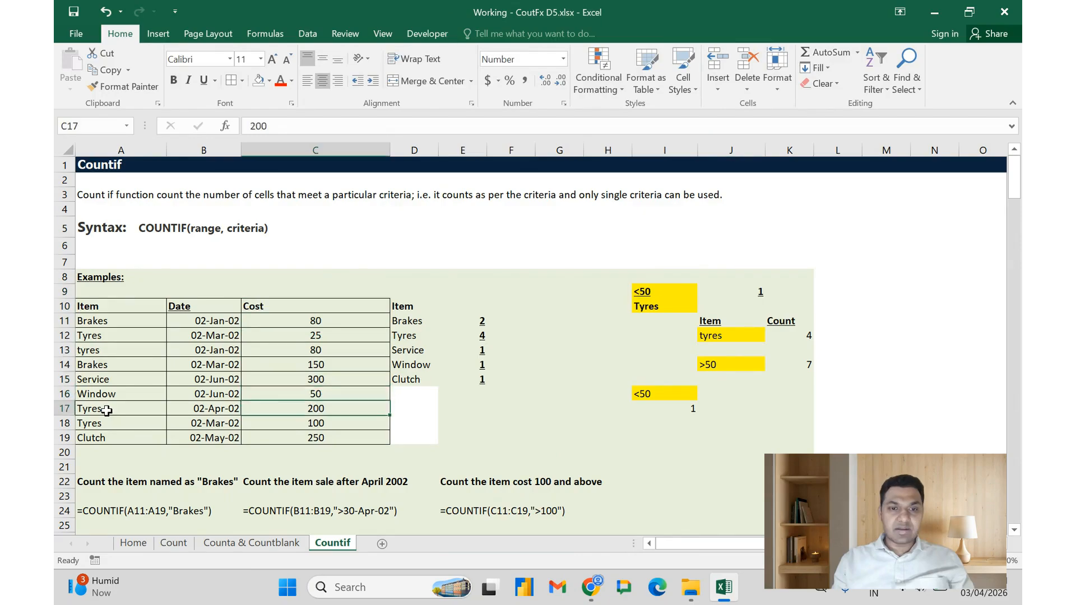
pyautogui.press('Up')
pyautogui.press('Up')
pyautogui.press('Up')
pyautogui.press('Up')
pyautogui.press('Up')
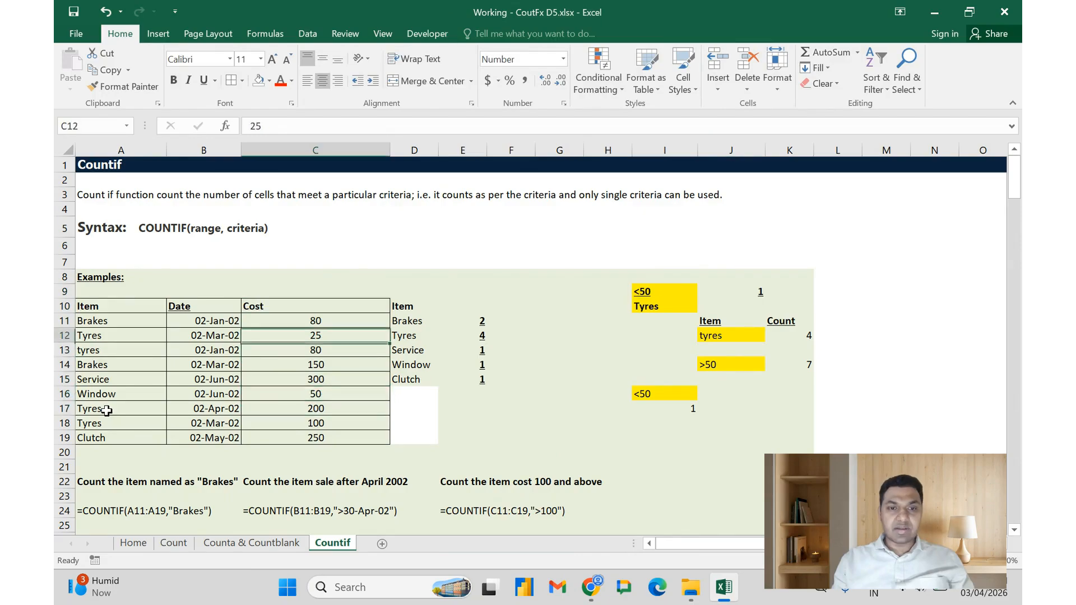
# Clear the existing count in K14 beside the >50 criterion.
pyautogui.press('Up')
pyautogui.press('Right')
pyautogui.press('Right')
pyautogui.press('Right')
pyautogui.press('Right')
pyautogui.press('Right')
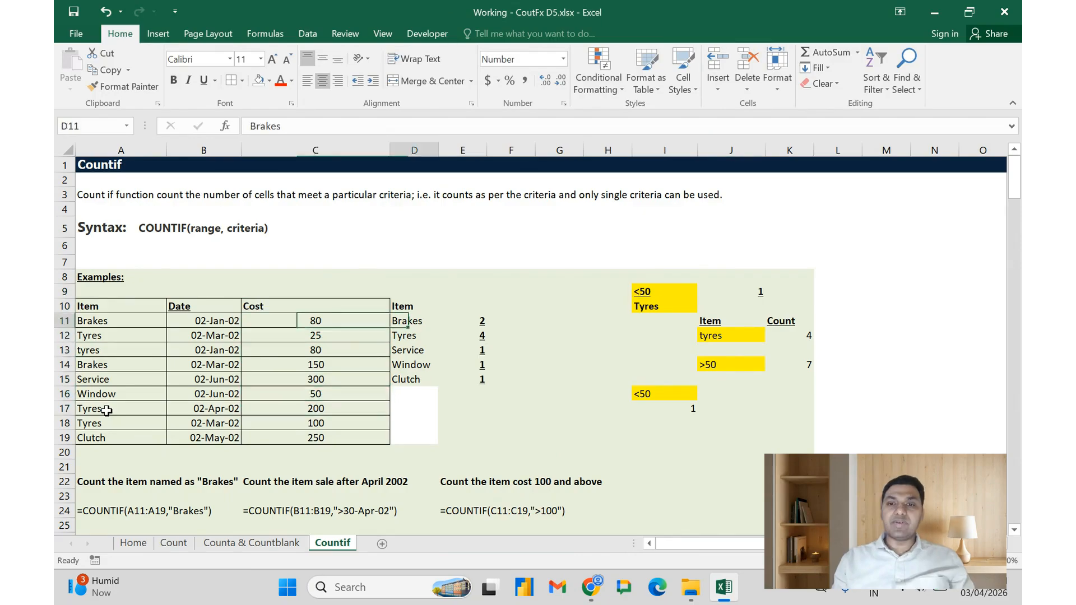
pyautogui.press('Up')
pyautogui.press('Right')
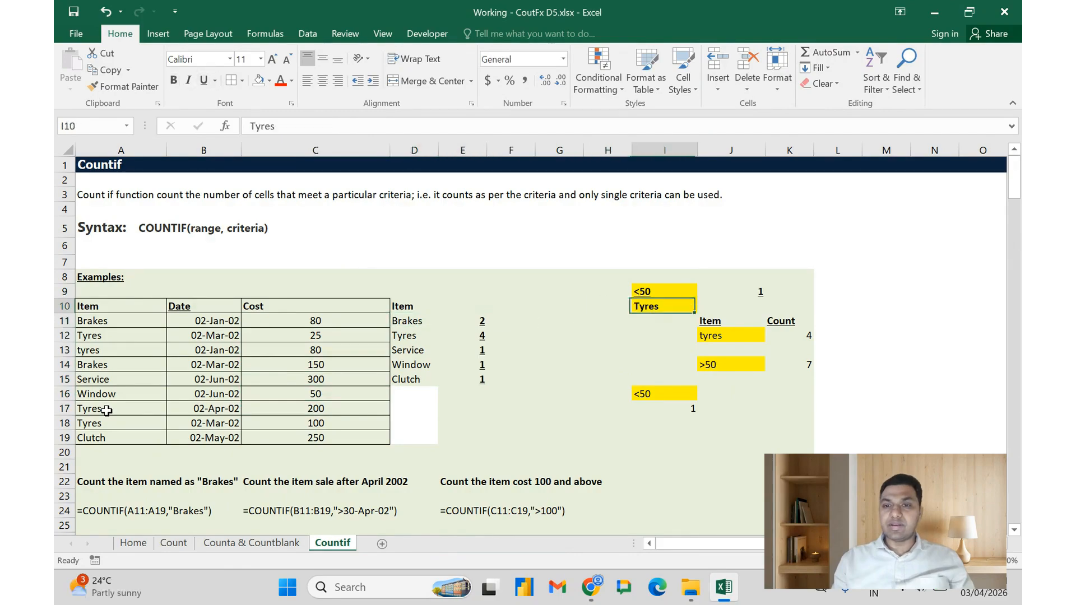
pyautogui.press('Right')
pyautogui.press('Down')
pyautogui.press('Down')
pyautogui.press('Down')
pyautogui.press('Down')
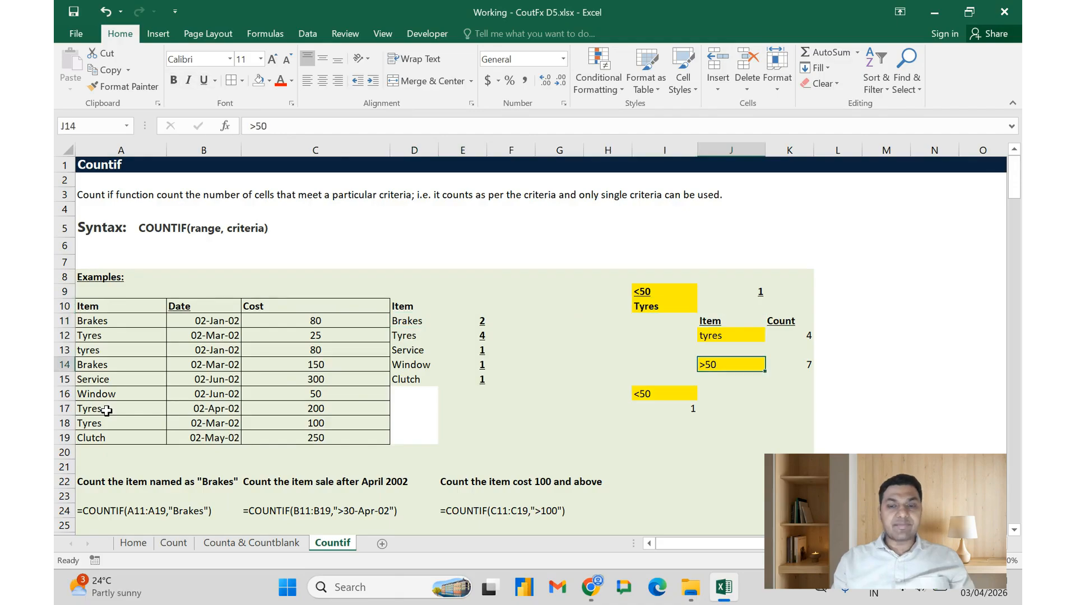
pyautogui.press('Right')
pyautogui.press('Delete')
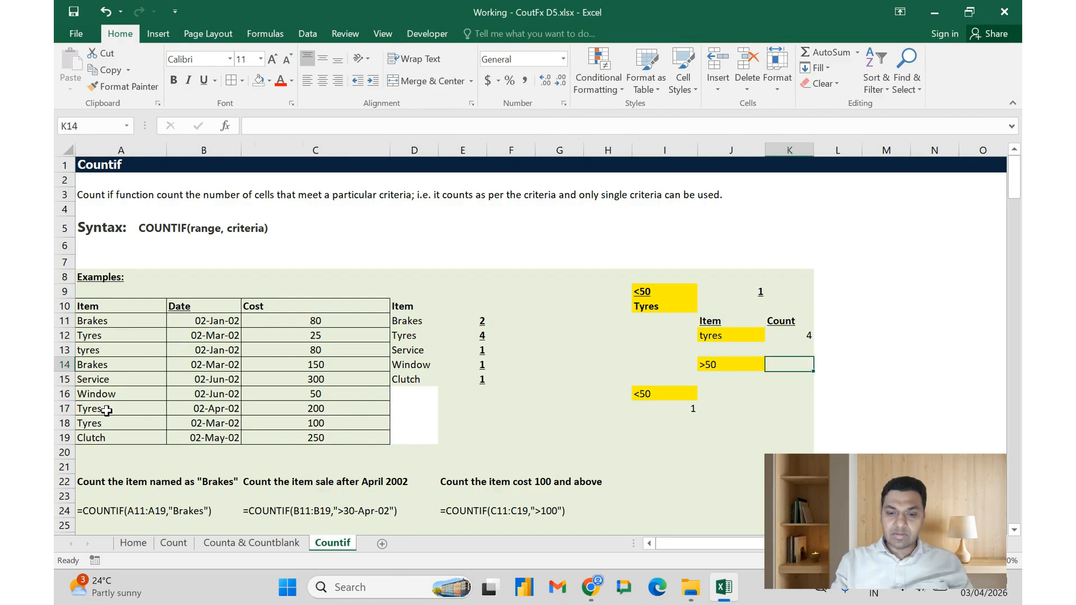
# Enter =COUNTIF(C11:C19,J14) in K14 to count the costs above 50, and select the criterion in J14.
pyautogui.write('=count')
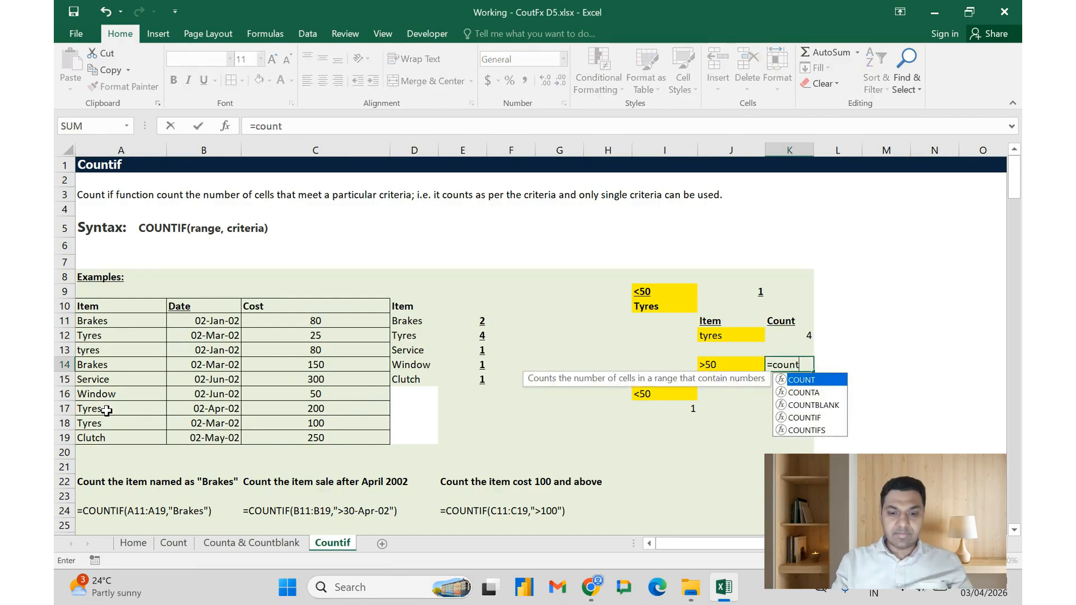
pyautogui.press('Down')
pyautogui.press('Down')
pyautogui.press('Down')
pyautogui.press('Tab')
pyautogui.press('Left')
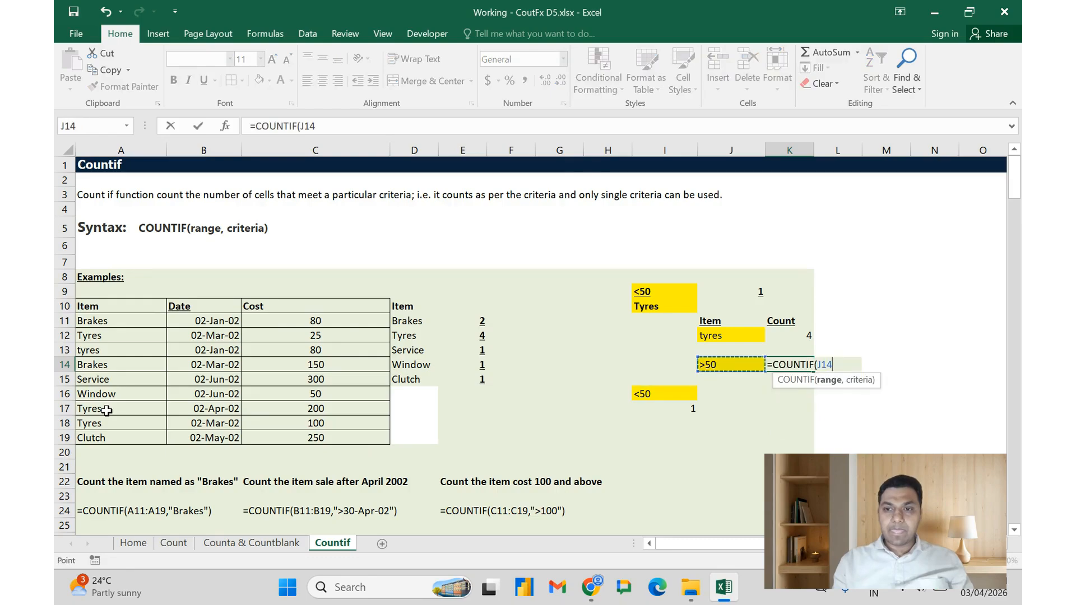
pyautogui.press('Left')
pyautogui.press('Left')
pyautogui.press('Left')
pyautogui.press('Left')
pyautogui.press('Left')
pyautogui.press('Left')
pyautogui.press('Left')
pyautogui.press('Up')
pyautogui.press('Up')
pyautogui.press('Up')
pyautogui.press('Up')
pyautogui.press('Down')
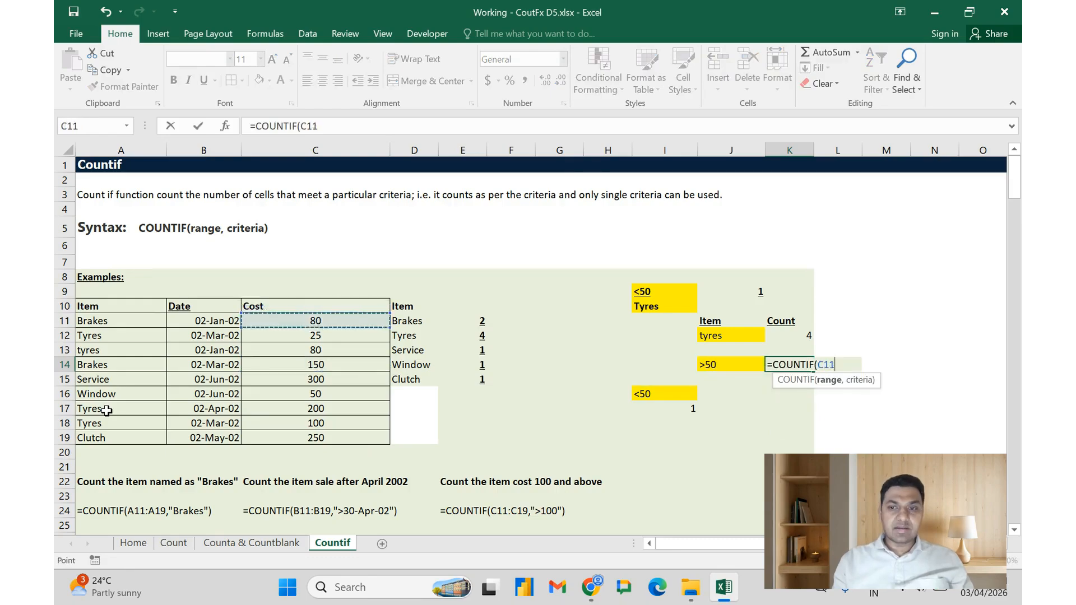
pyautogui.hotkey('shift', 'Down')
pyautogui.hotkey('shift', 'Down')
pyautogui.hotkey('shift', 'Down')
pyautogui.hotkey('shift', 'Down')
pyautogui.hotkey('shift', 'Down')
pyautogui.hotkey('shift', 'Down')
pyautogui.hotkey('shift', 'Down')
pyautogui.hotkey('shift', 'Down')
pyautogui.write(',')
pyautogui.press('Left')
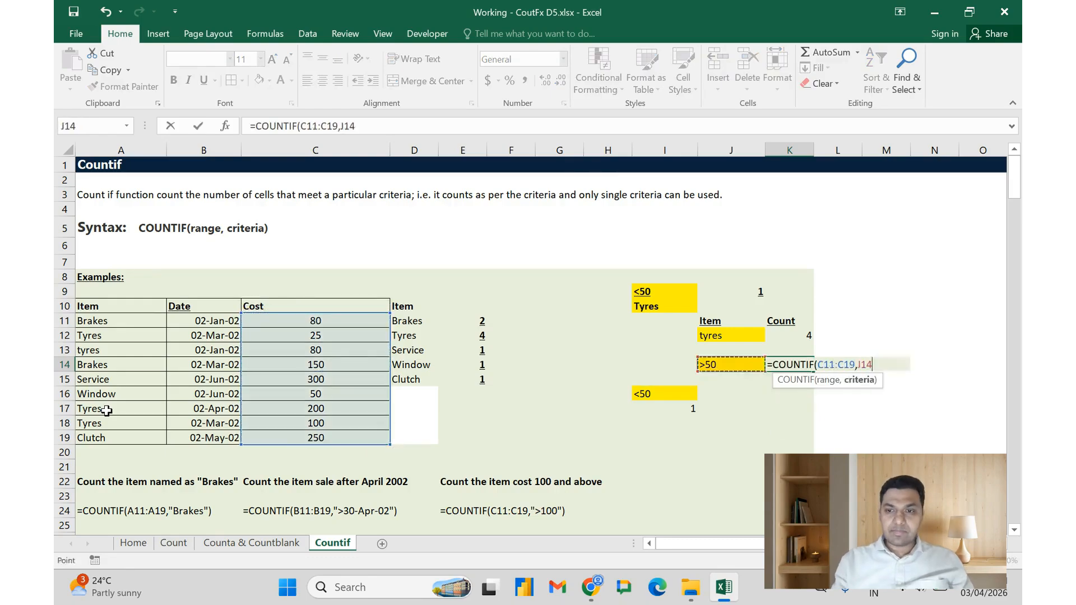
pyautogui.press('Return')
pyautogui.press('Up')
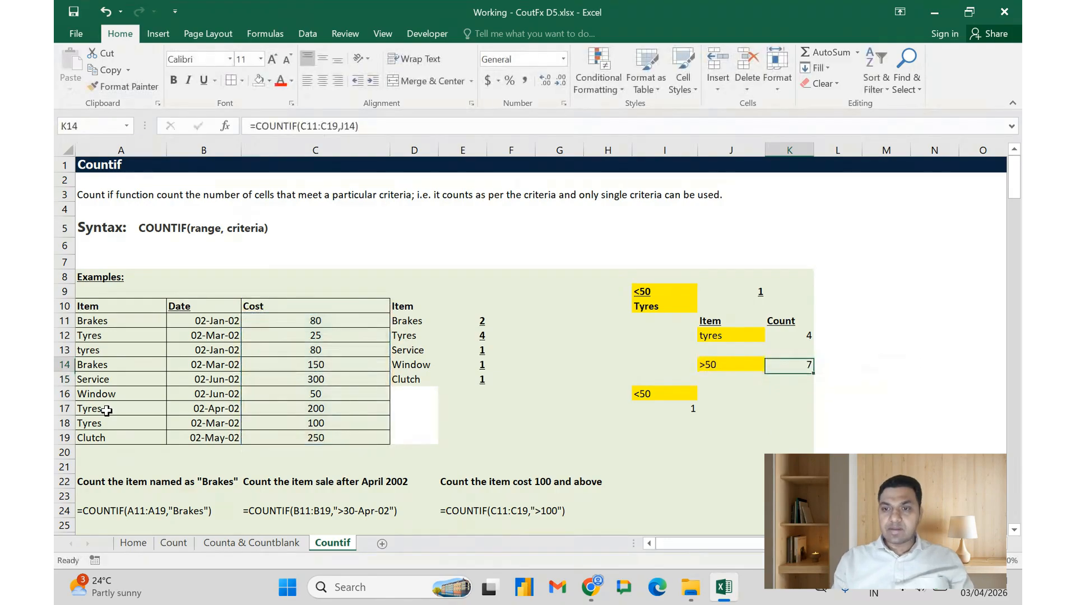
pyautogui.press('Left')
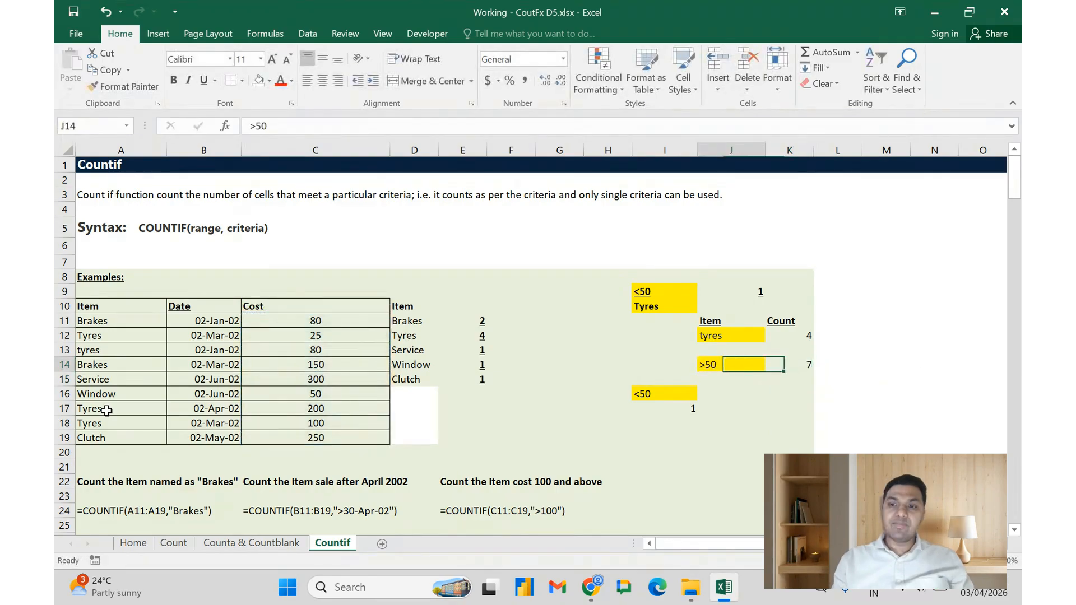
# Select the Cost values in C11:C19 to review the range counted against the >50 criterion.
pyautogui.press('Left')
pyautogui.press('Left')
pyautogui.press('Left')
pyautogui.press('Left')
pyautogui.press('Left')
pyautogui.press('Left')
pyautogui.press('Left')
pyautogui.press('Up')
pyautogui.press('Up')
pyautogui.press('Up')
pyautogui.press('Up')
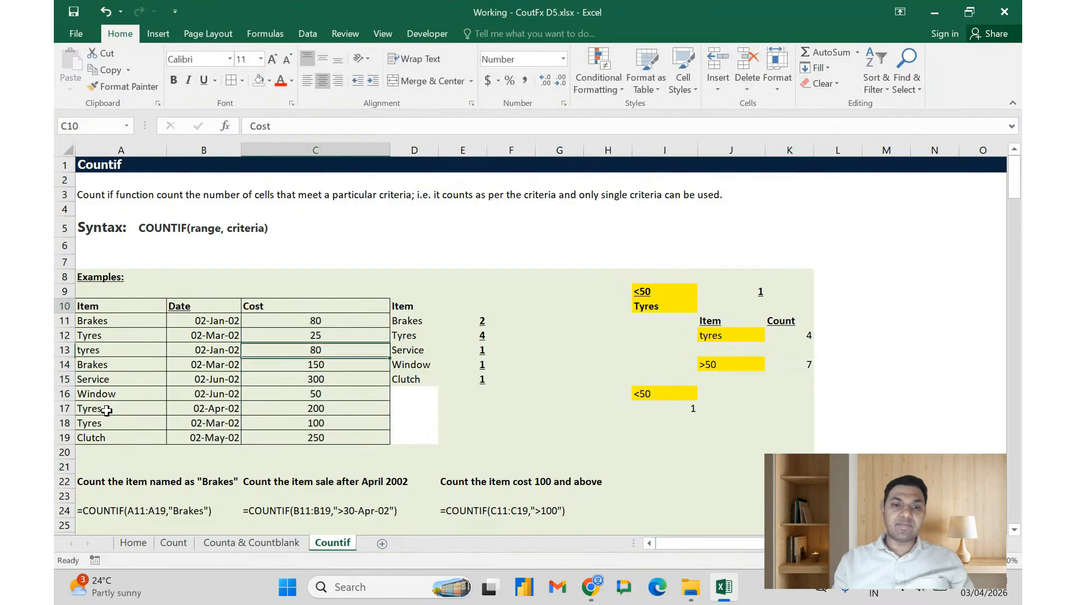
pyautogui.press('Down')
pyautogui.hotkey('ctrl', 'shift', 'Down')
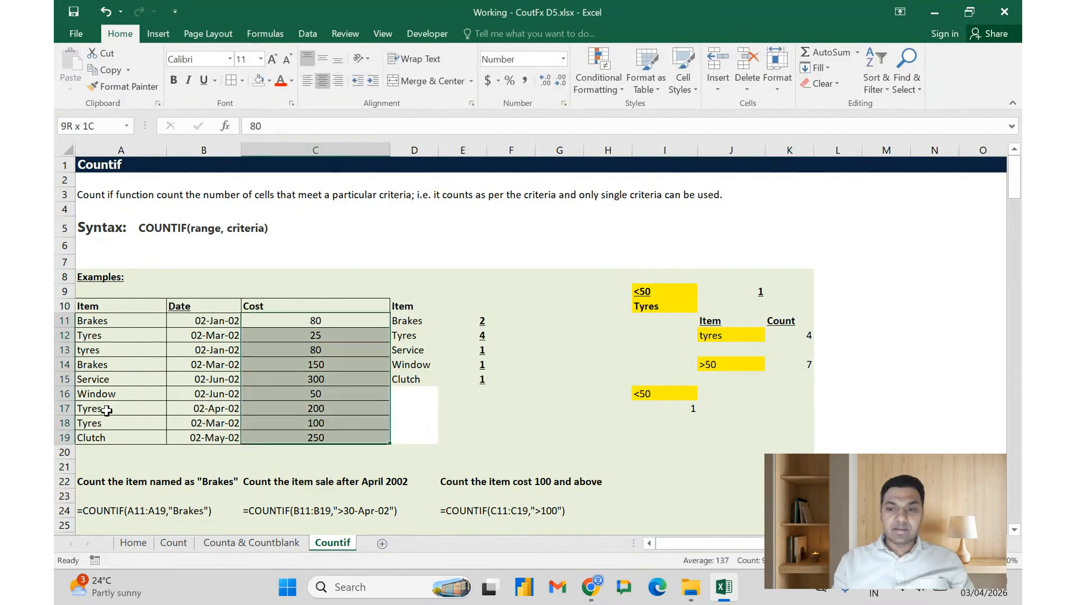
# Check the above-50 count by going through the individual Cost values from C12 to C16.
pyautogui.press('Down')
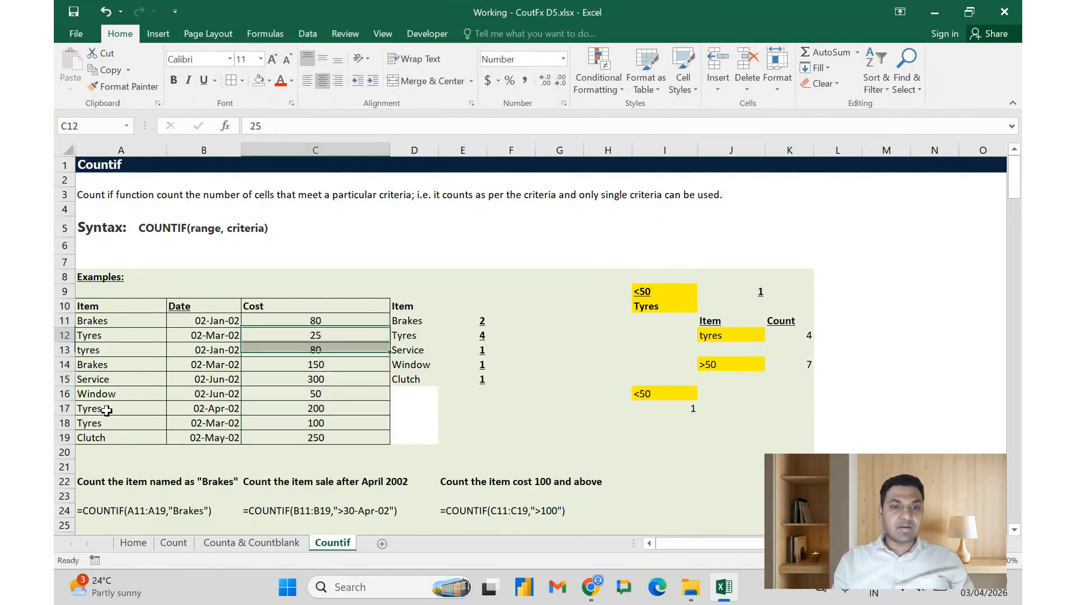
pyautogui.press('Down')
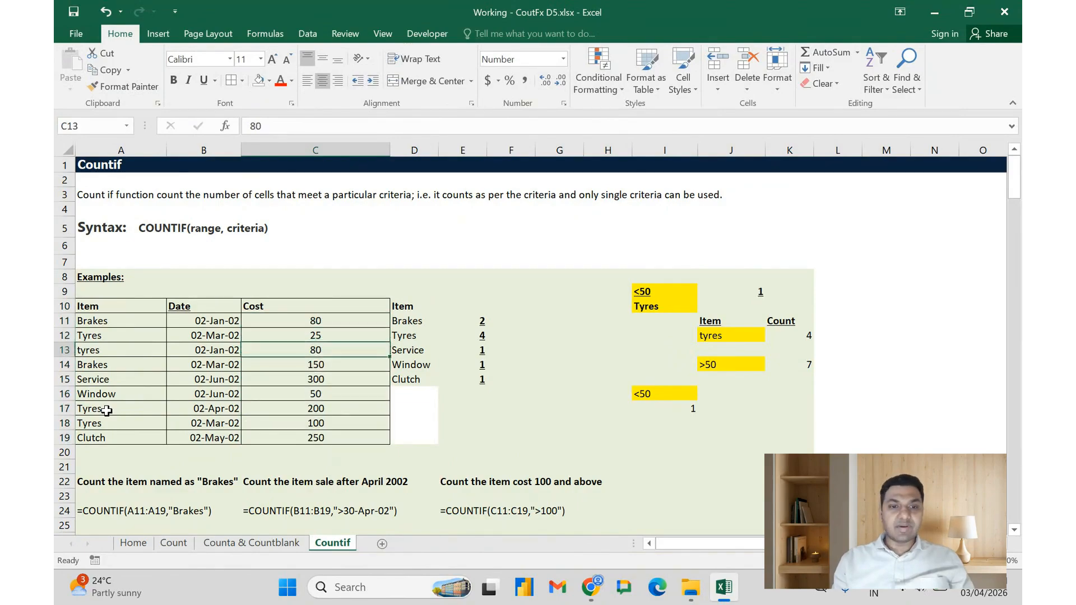
pyautogui.press('Down')
pyautogui.press('Down')
pyautogui.press('Down')
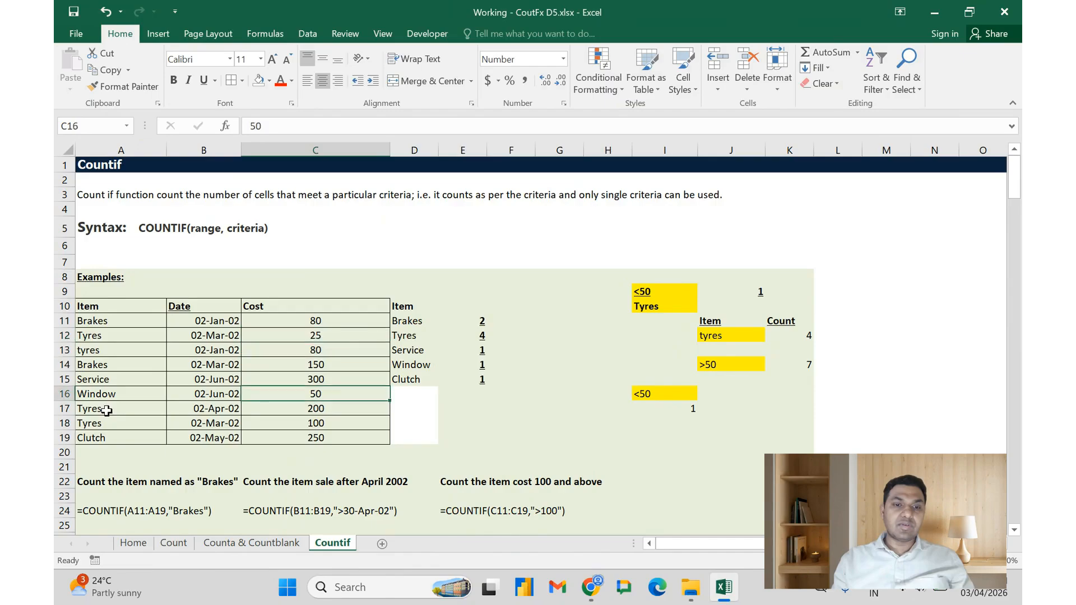